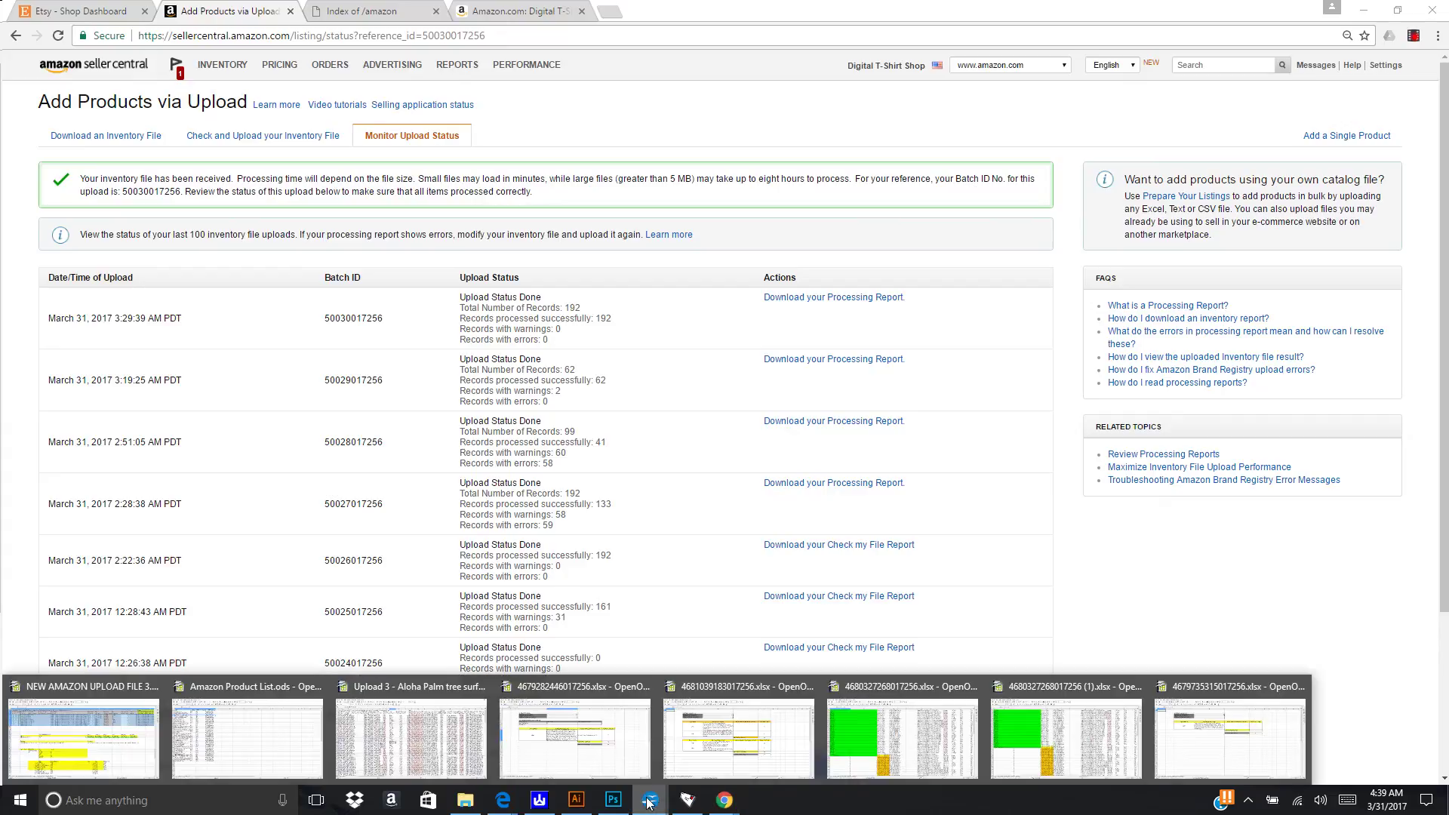
# Step: Switch to the NEW AMAZON UPLOAD FILE 3.ods spreadsheet in OpenOffice Calc and review the Template sheet from its first product rows to the setup data below them
pyautogui.click(170, 746)
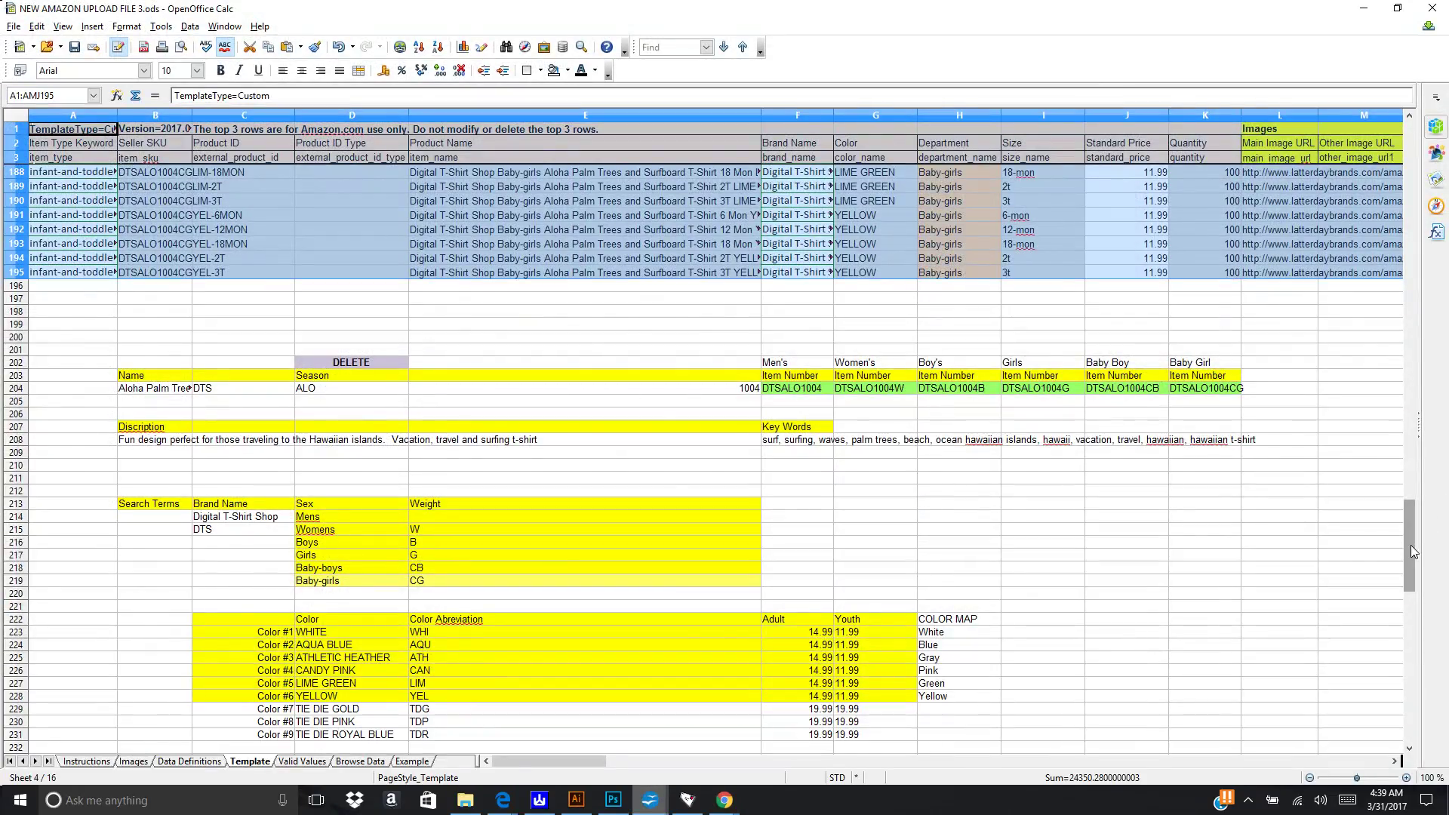
pyautogui.moveTo(1412, 553); pyautogui.dragTo(1398, 158)
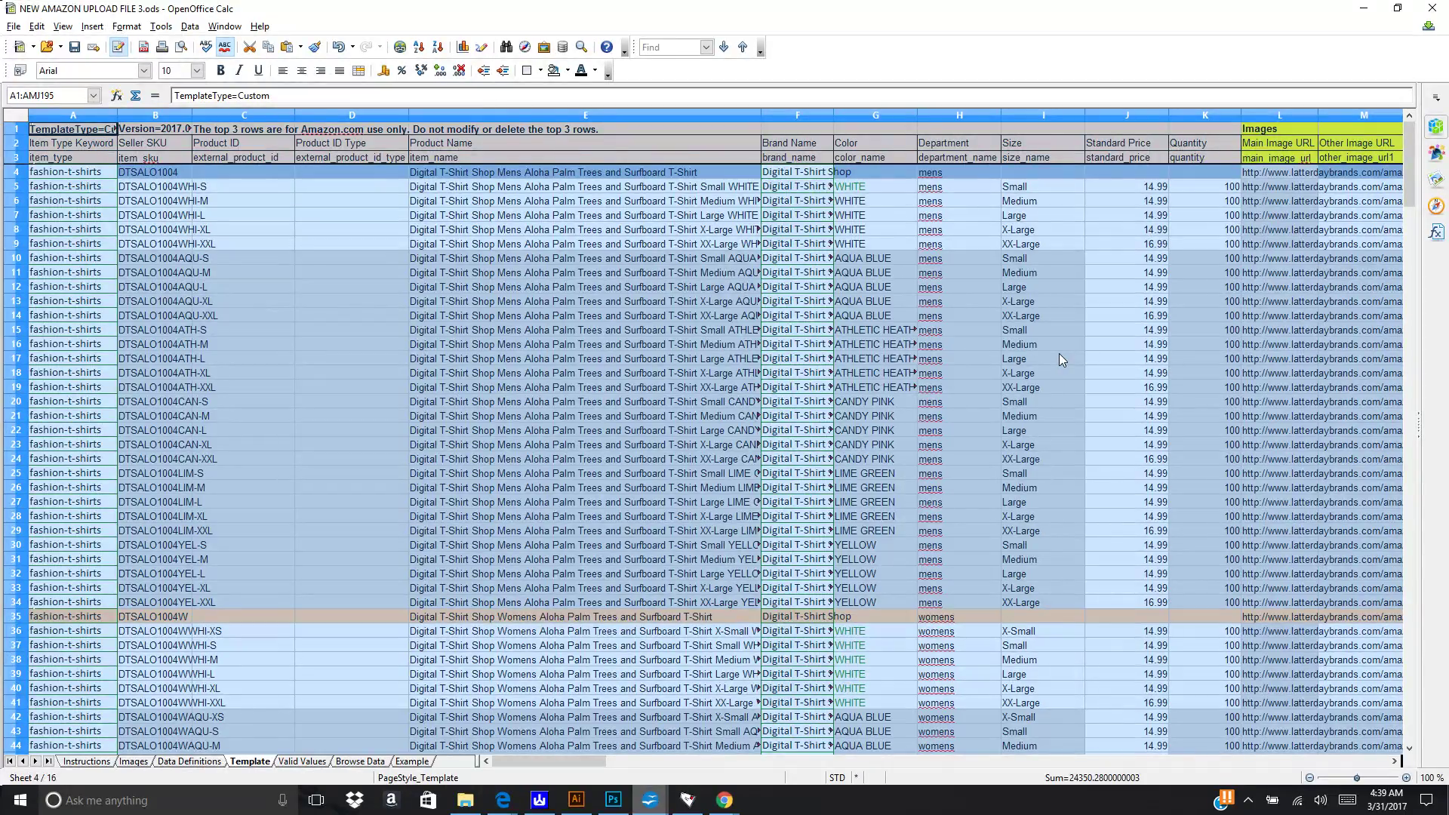
pyautogui.click(981, 302)
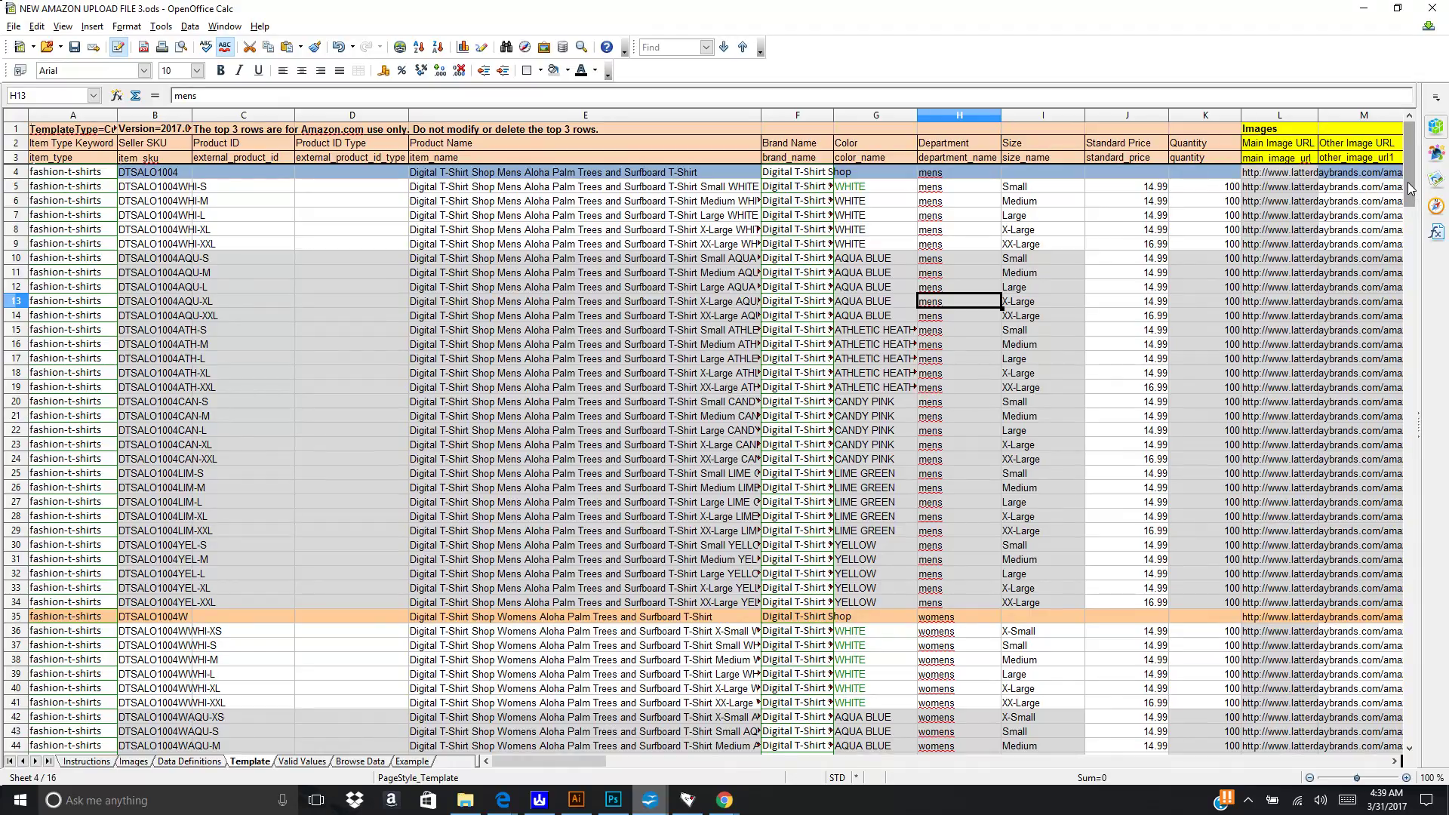
pyautogui.moveTo(1414, 198); pyautogui.dragTo(1386, 581)
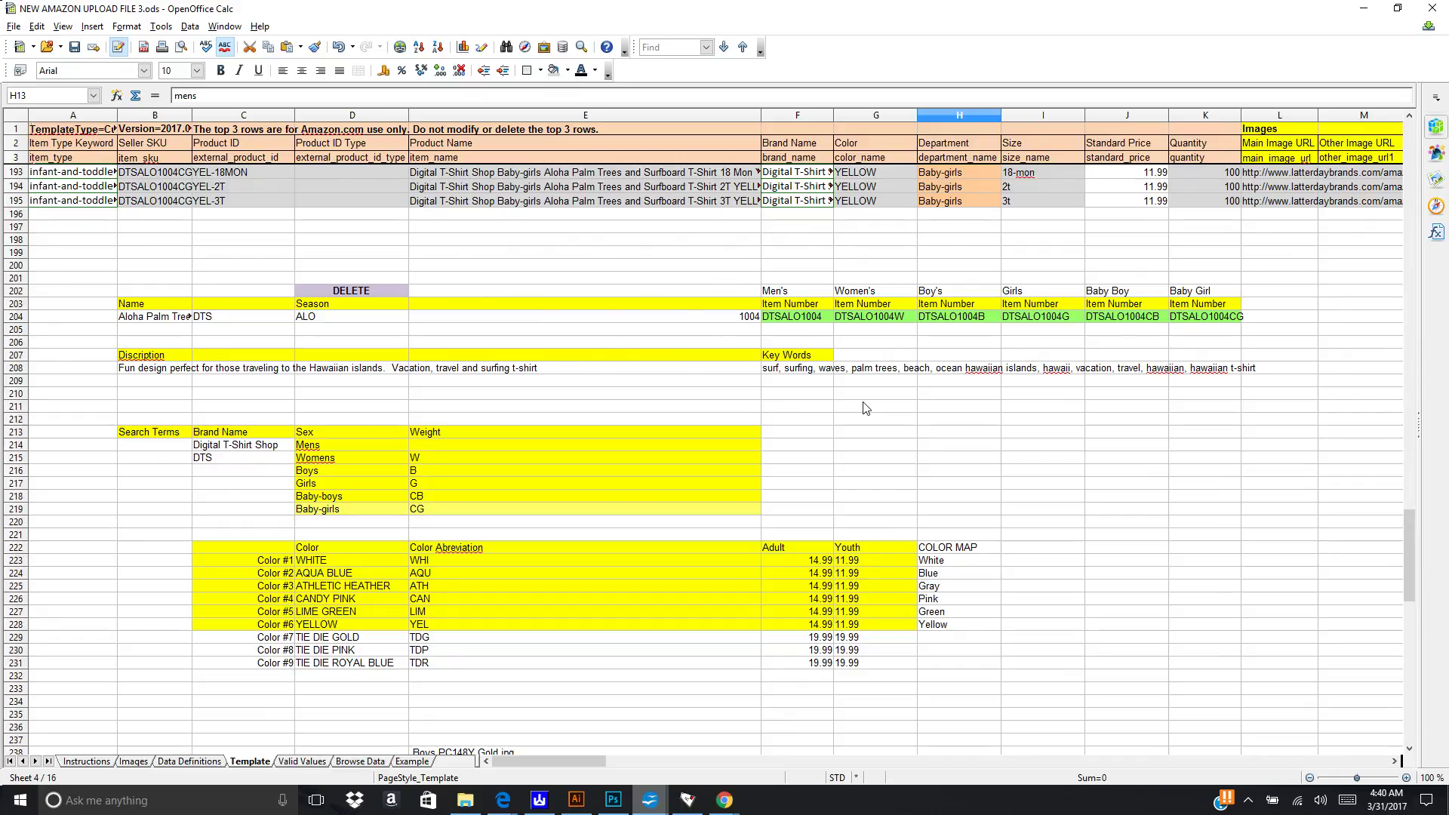
# Step: Examine the item numbers in F204:K204 and the description area, comparing them with the baby-girls product rows above
pyautogui.moveTo(812, 321); pyautogui.dragTo(1184, 319)
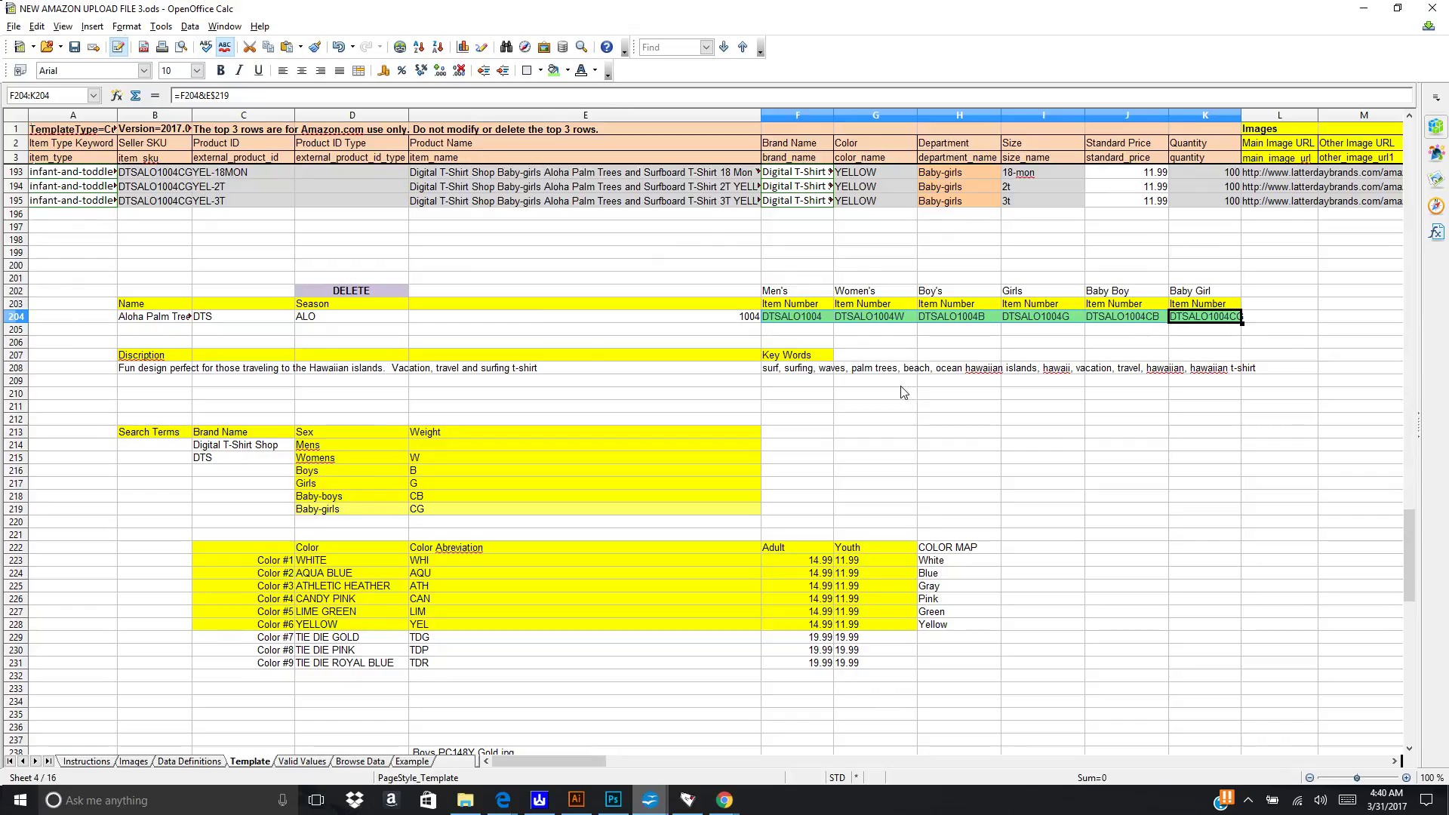
pyautogui.click(325, 381)
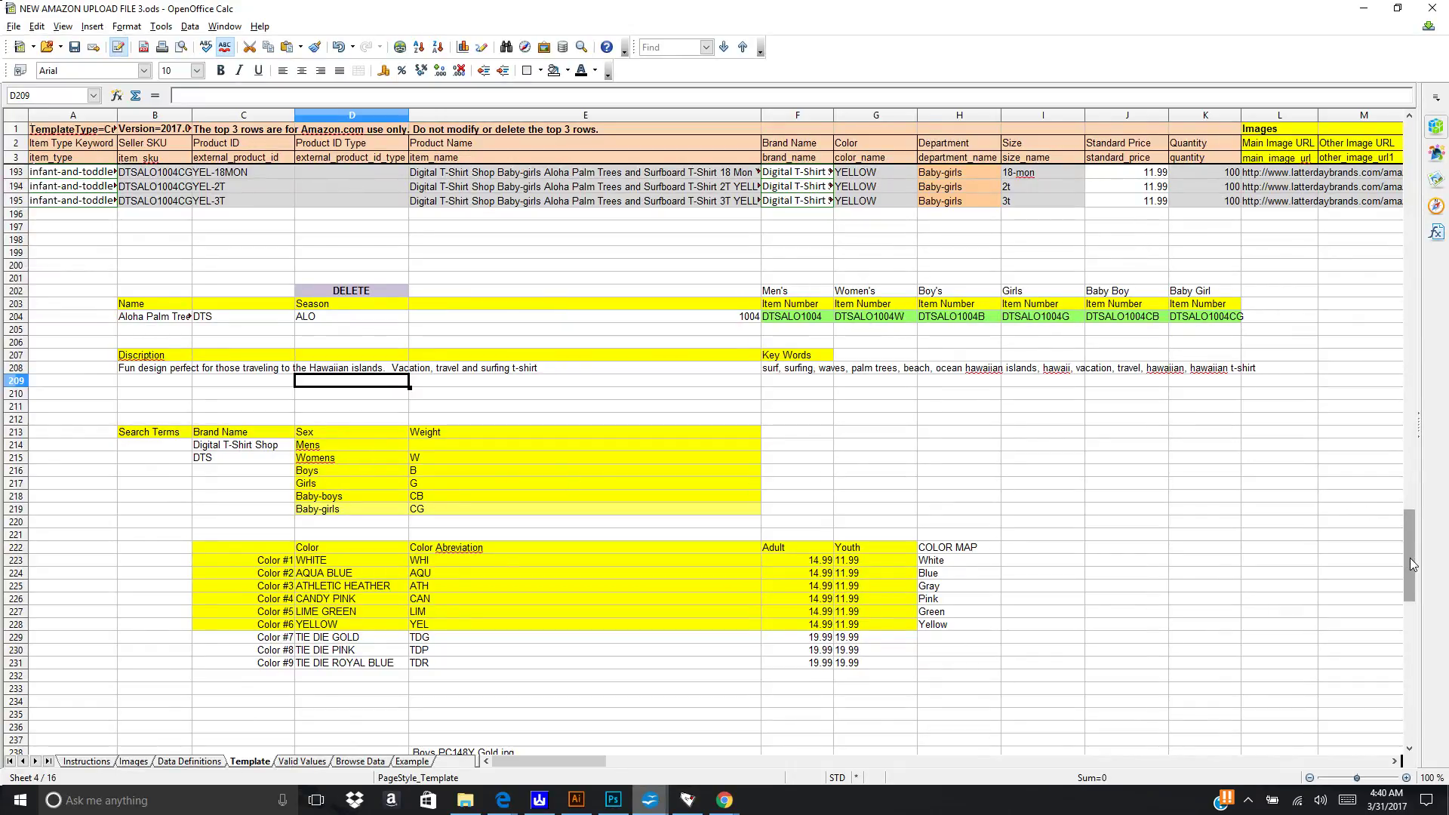
pyautogui.moveTo(1410, 564); pyautogui.dragTo(1398, 515)
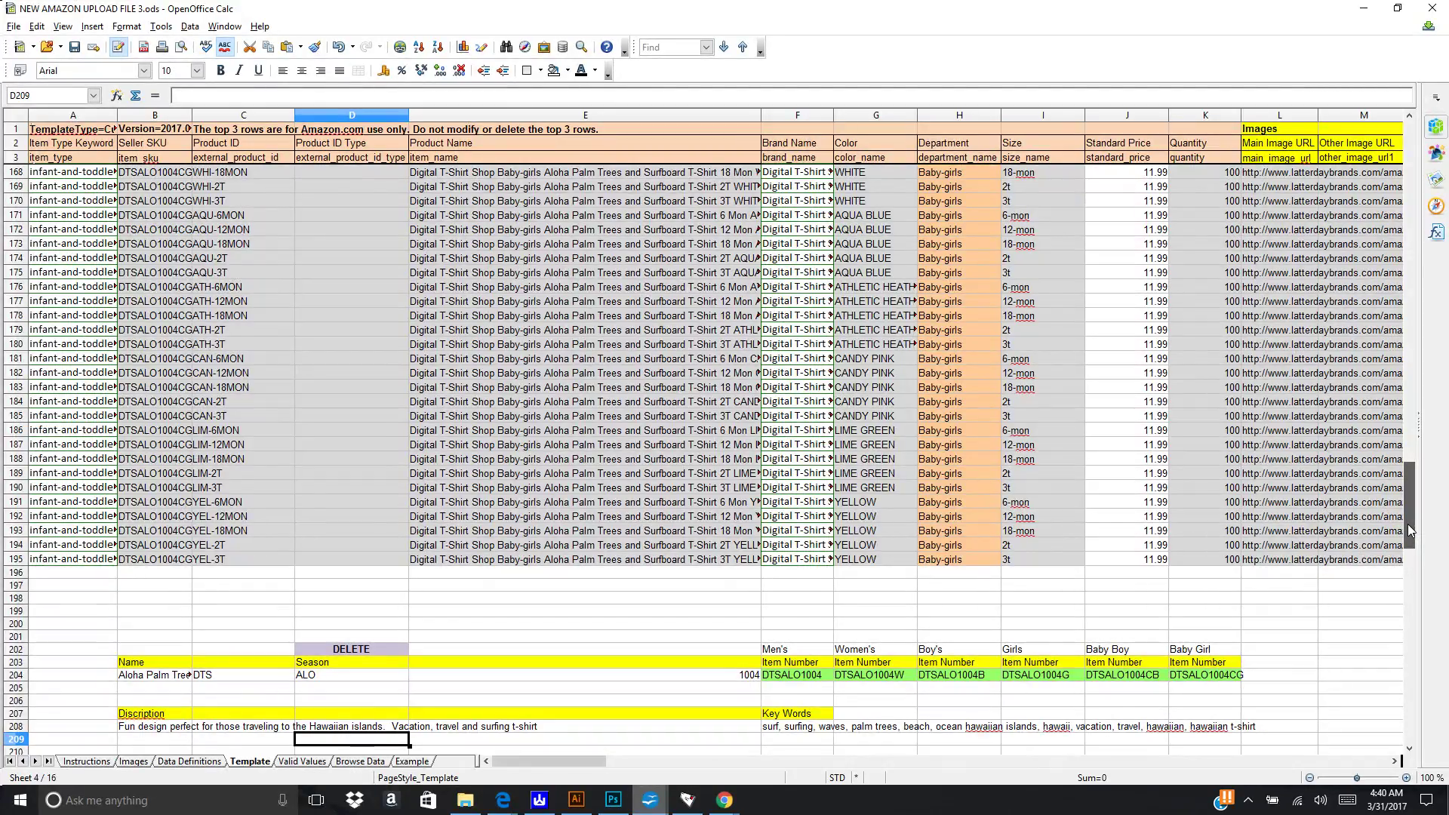
pyautogui.moveTo(1408, 509); pyautogui.dragTo(1405, 564)
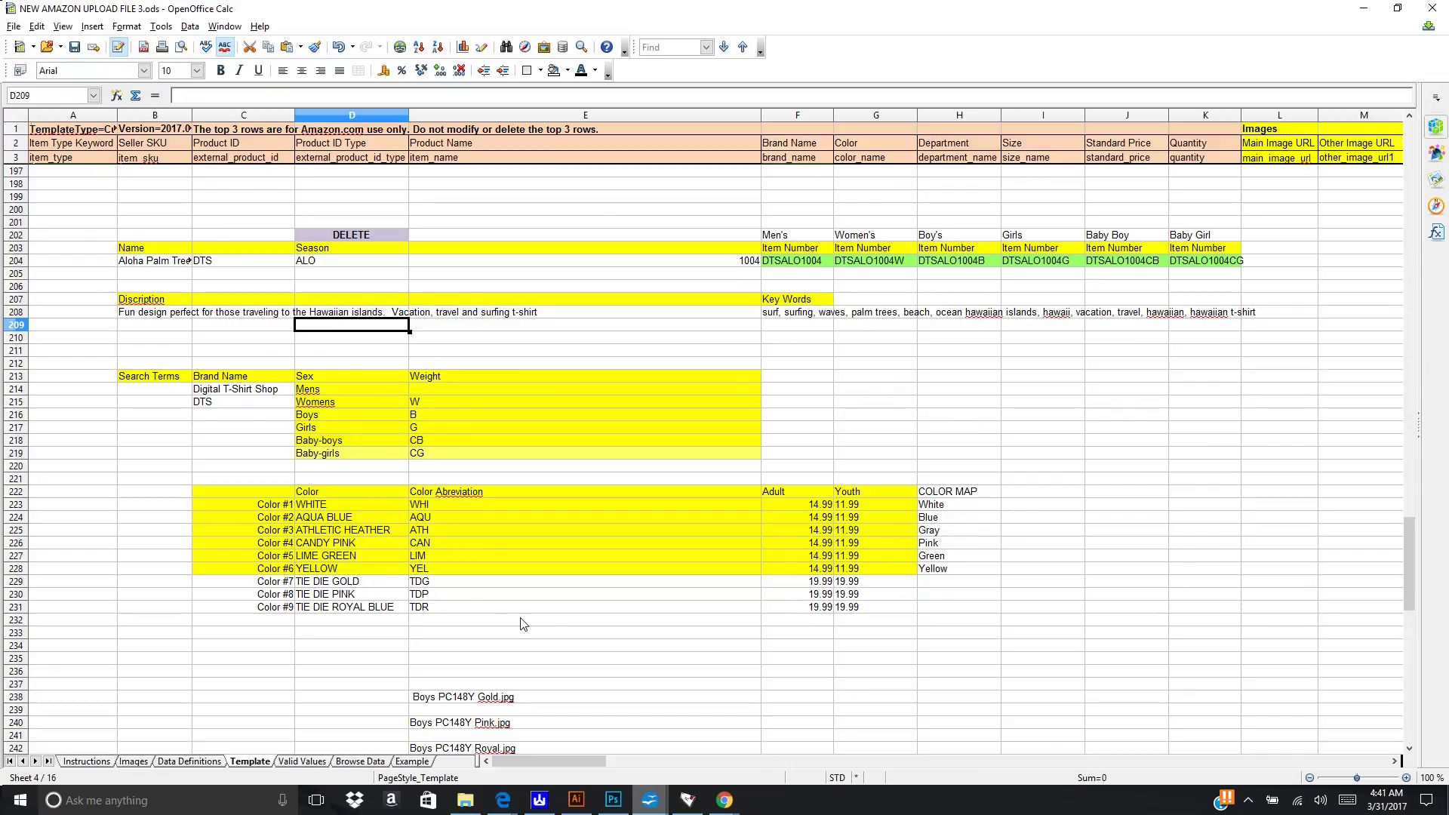
# Step: Examine the tie die color entries in rows 229 to 231, including their adult and youth prices
pyautogui.moveTo(278, 588); pyautogui.dragTo(896, 612)
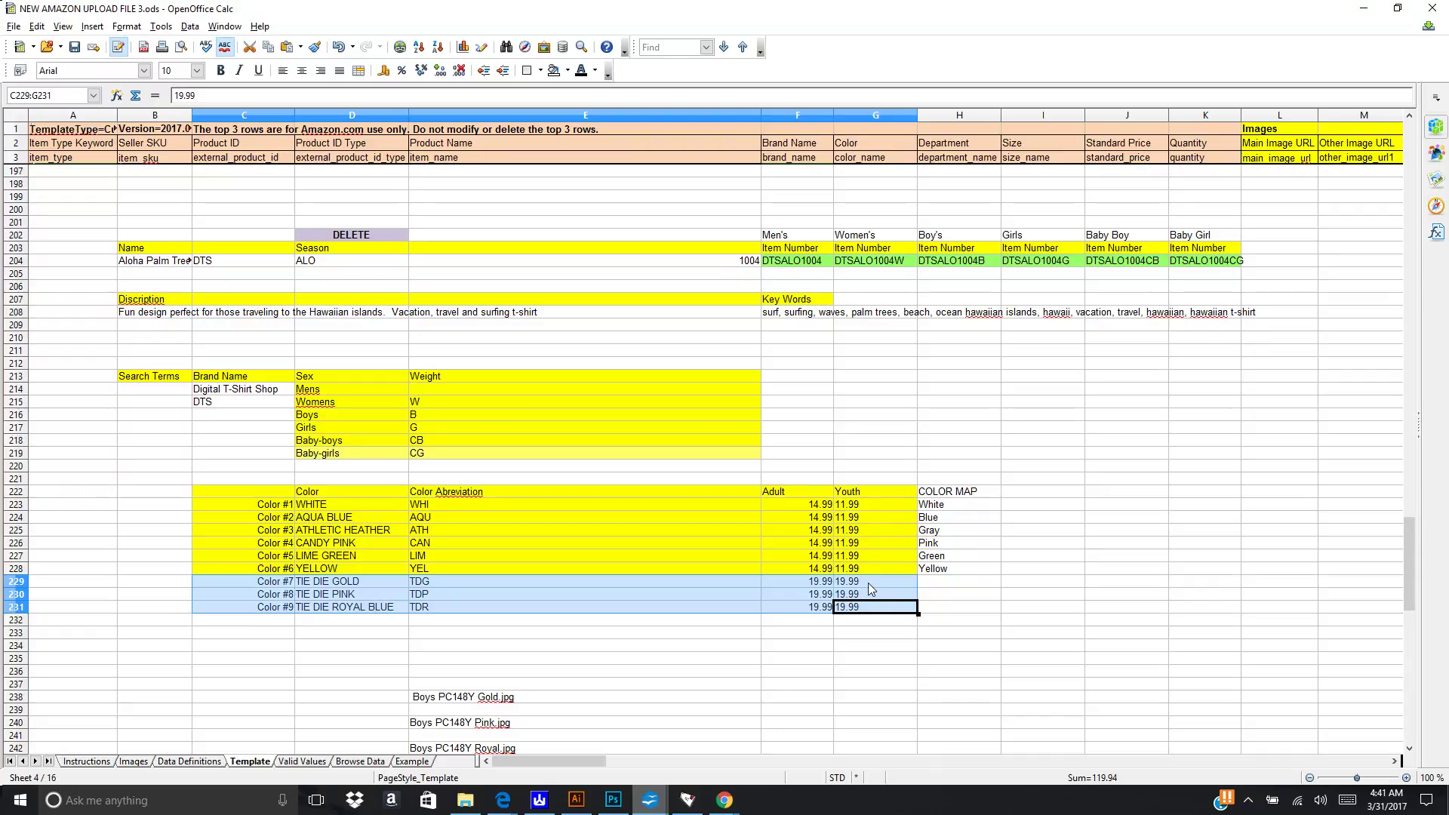
pyautogui.moveTo(868, 582); pyautogui.dragTo(819, 610)
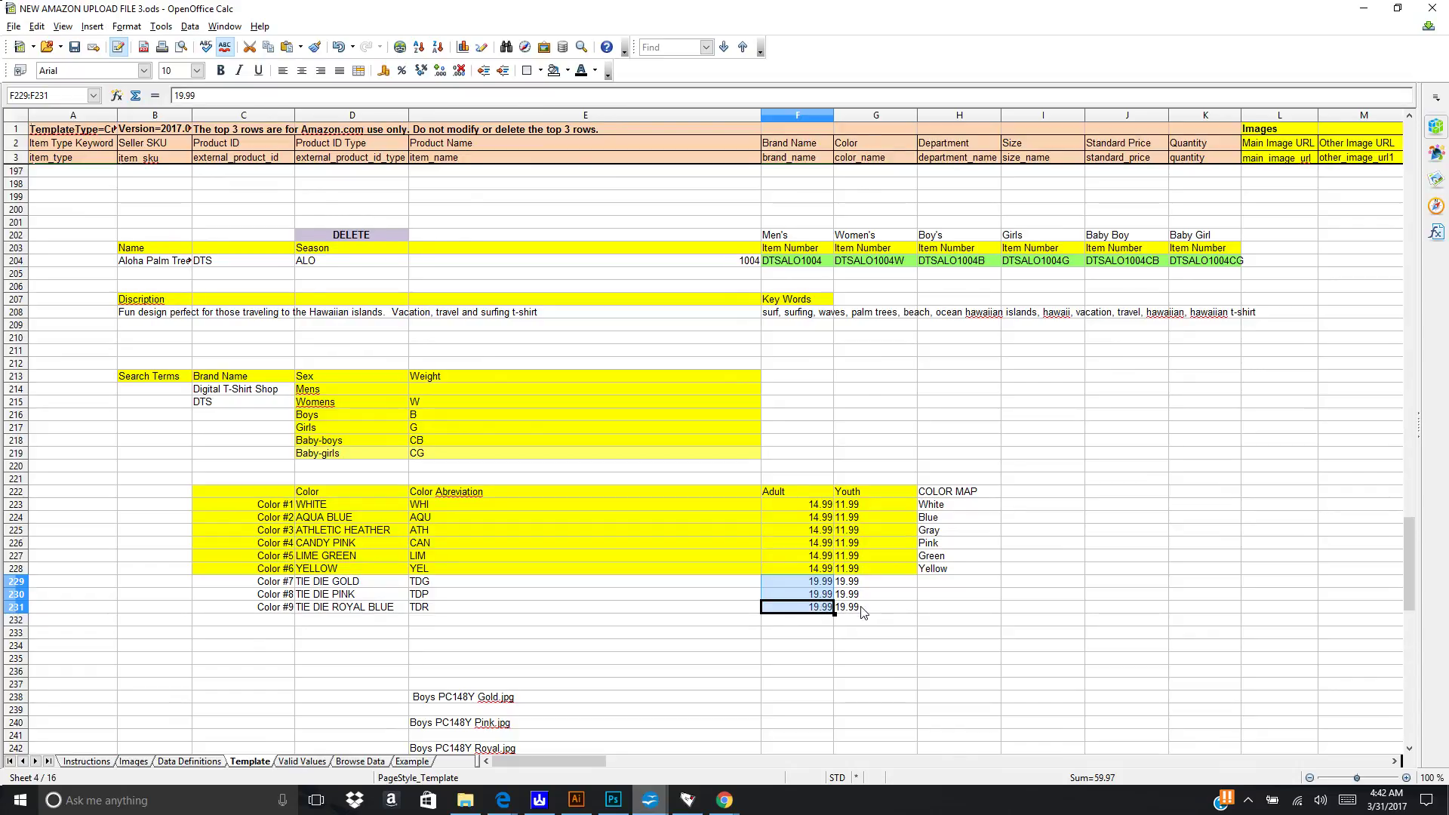
pyautogui.moveTo(864, 609); pyautogui.dragTo(861, 587)
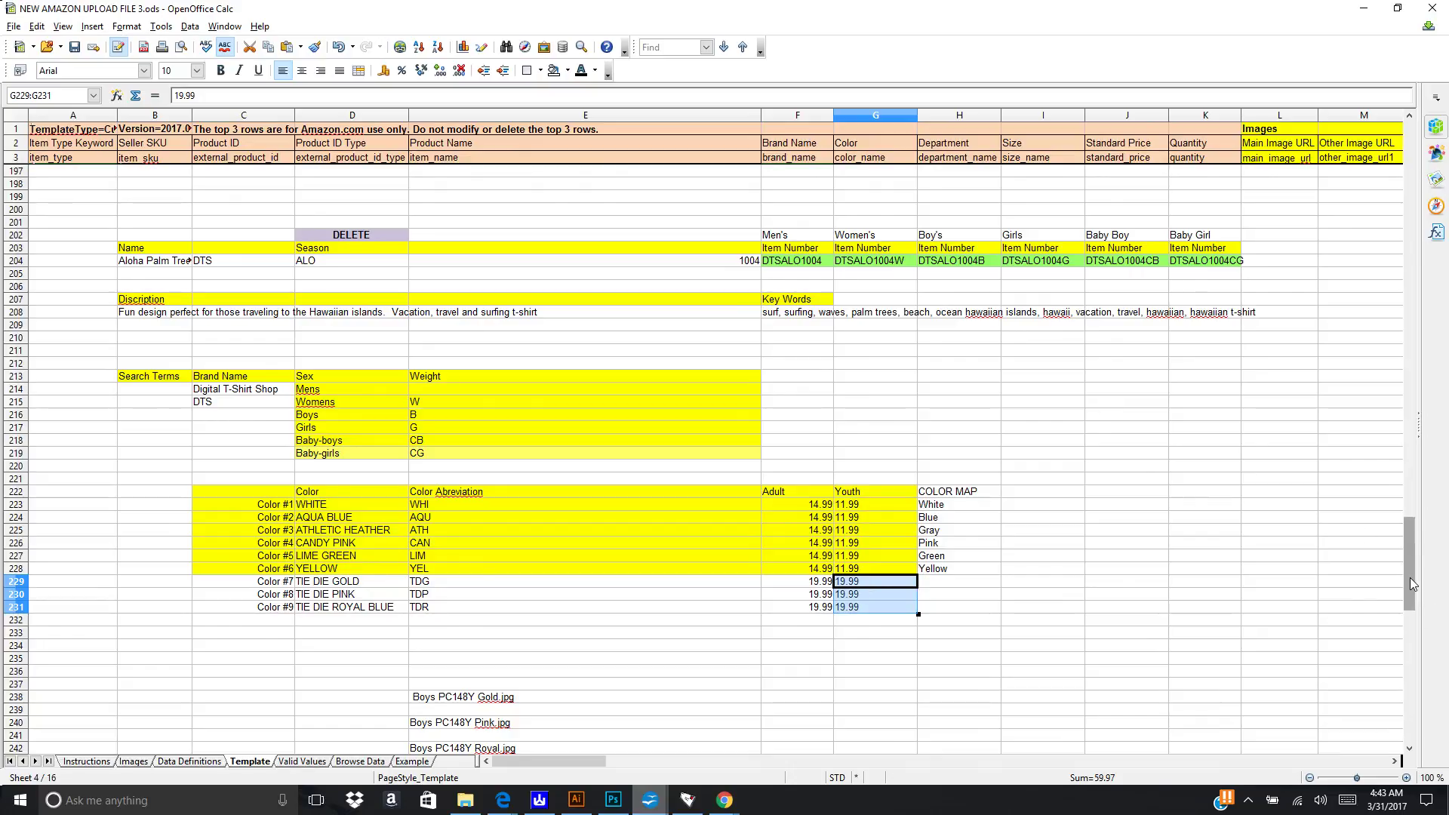
# Step: Examine the Seller SKU formulas in column B for the men's shirts, from the parent row B4 through B23
pyautogui.moveTo(1410, 577); pyautogui.dragTo(1407, 132)
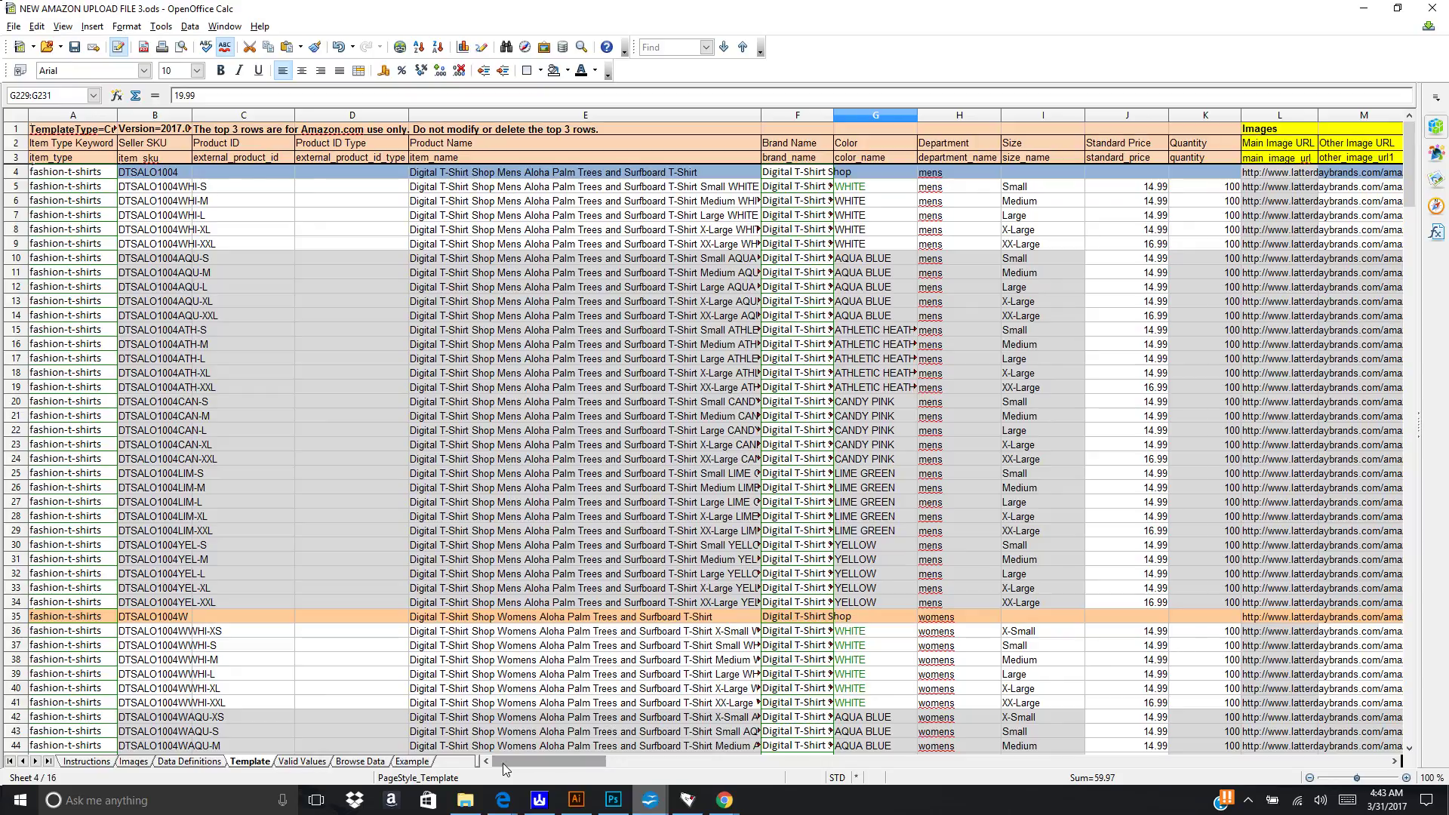
pyautogui.click(141, 175)
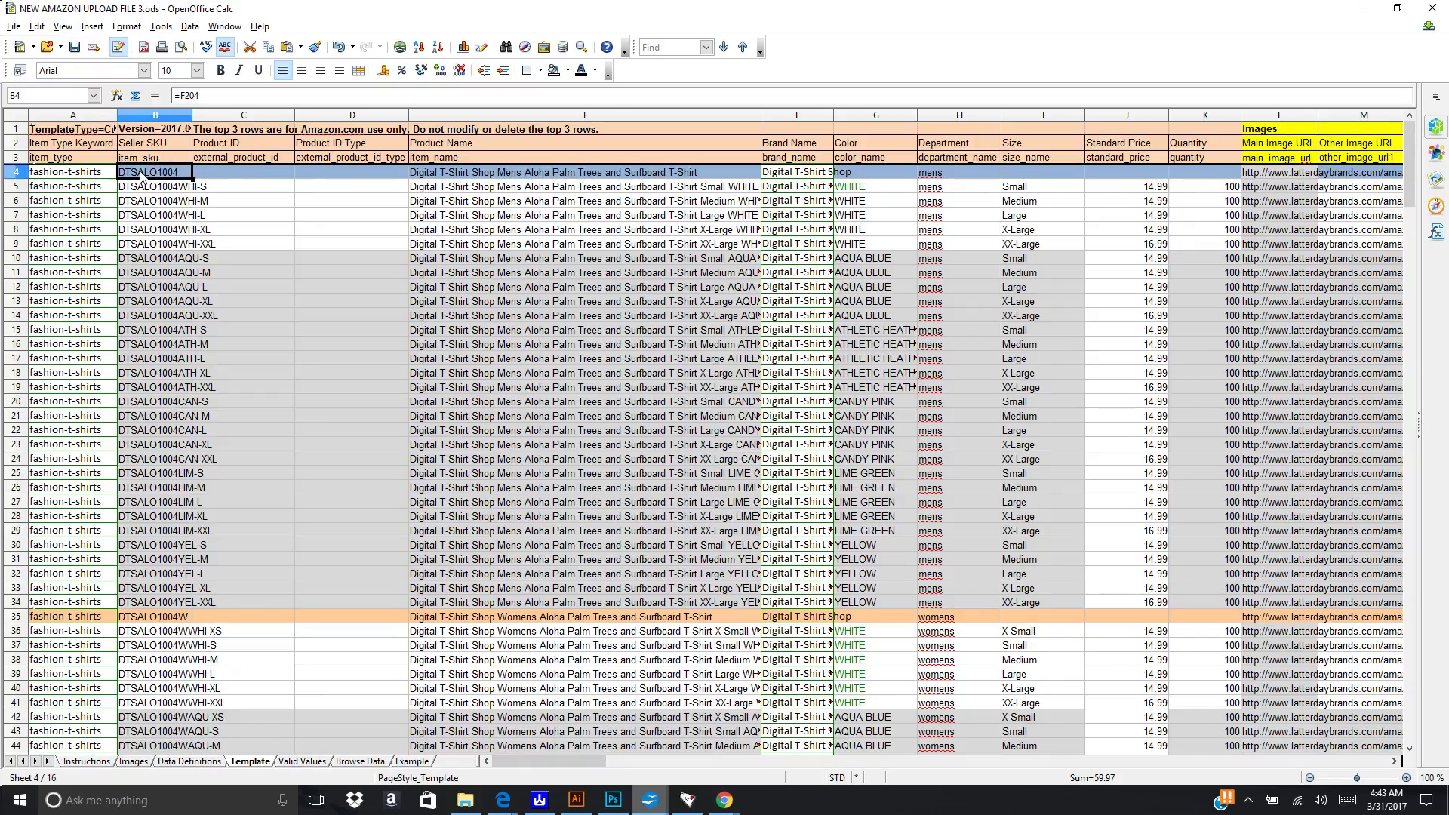
pyautogui.press('Down')
pyautogui.press('Down')
pyautogui.press('Down')
pyautogui.press('Down')
pyautogui.press('Down')
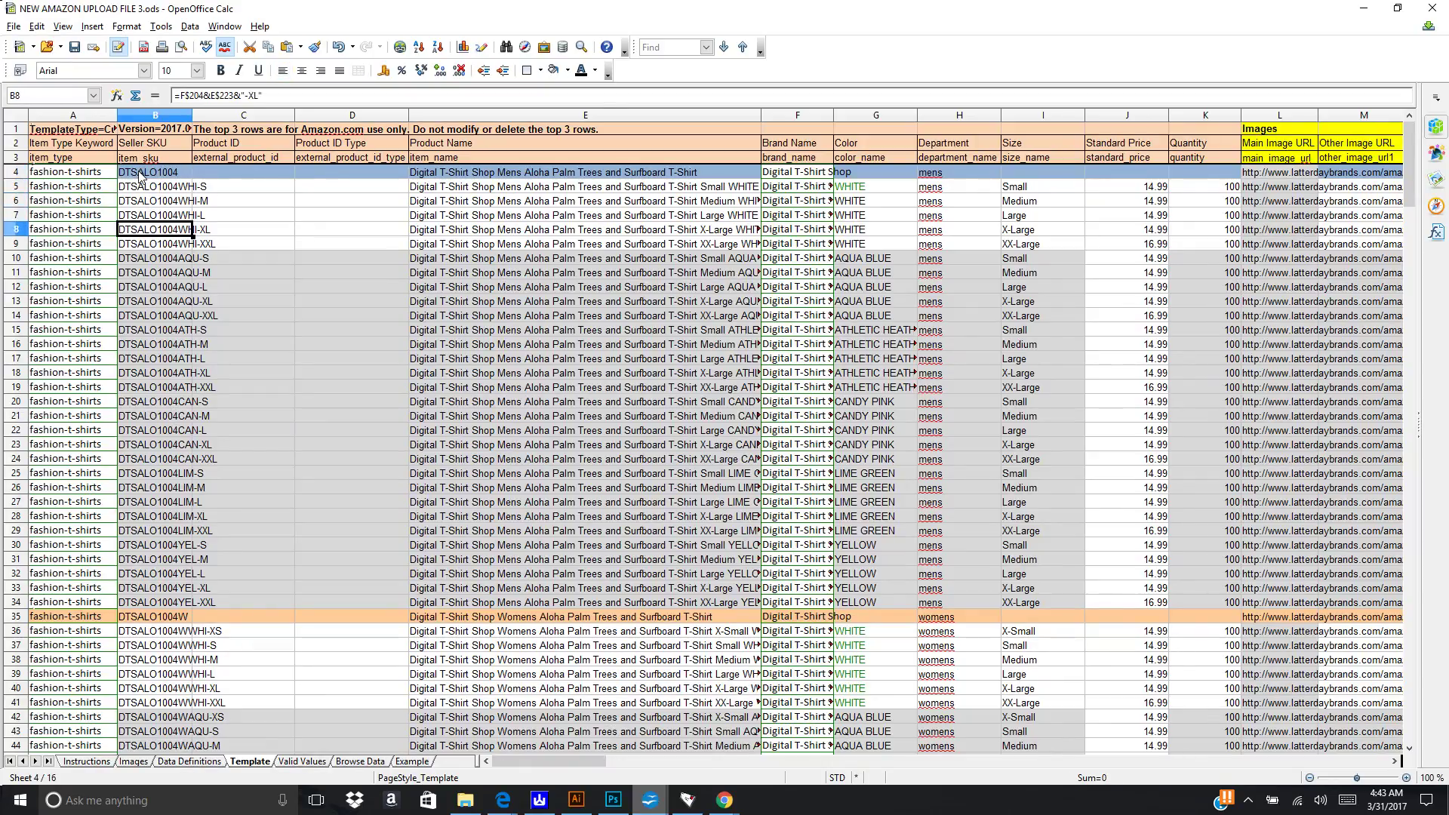
pyautogui.press('Up')
pyautogui.press('Up')
pyautogui.press('Up')
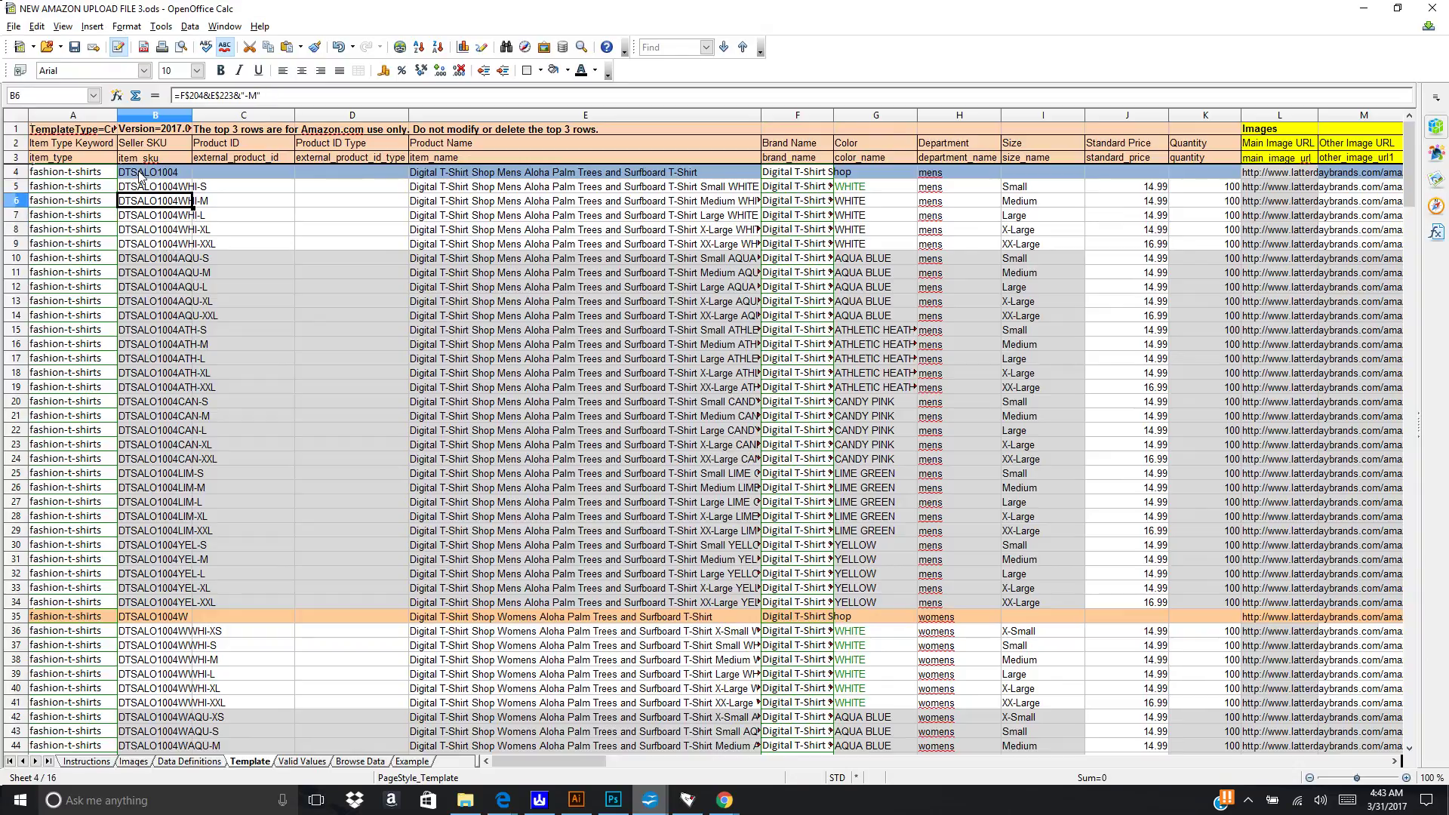
pyautogui.press('Right')
pyautogui.press('Left')
pyautogui.press('Up')
pyautogui.press('Up')
pyautogui.press('Down')
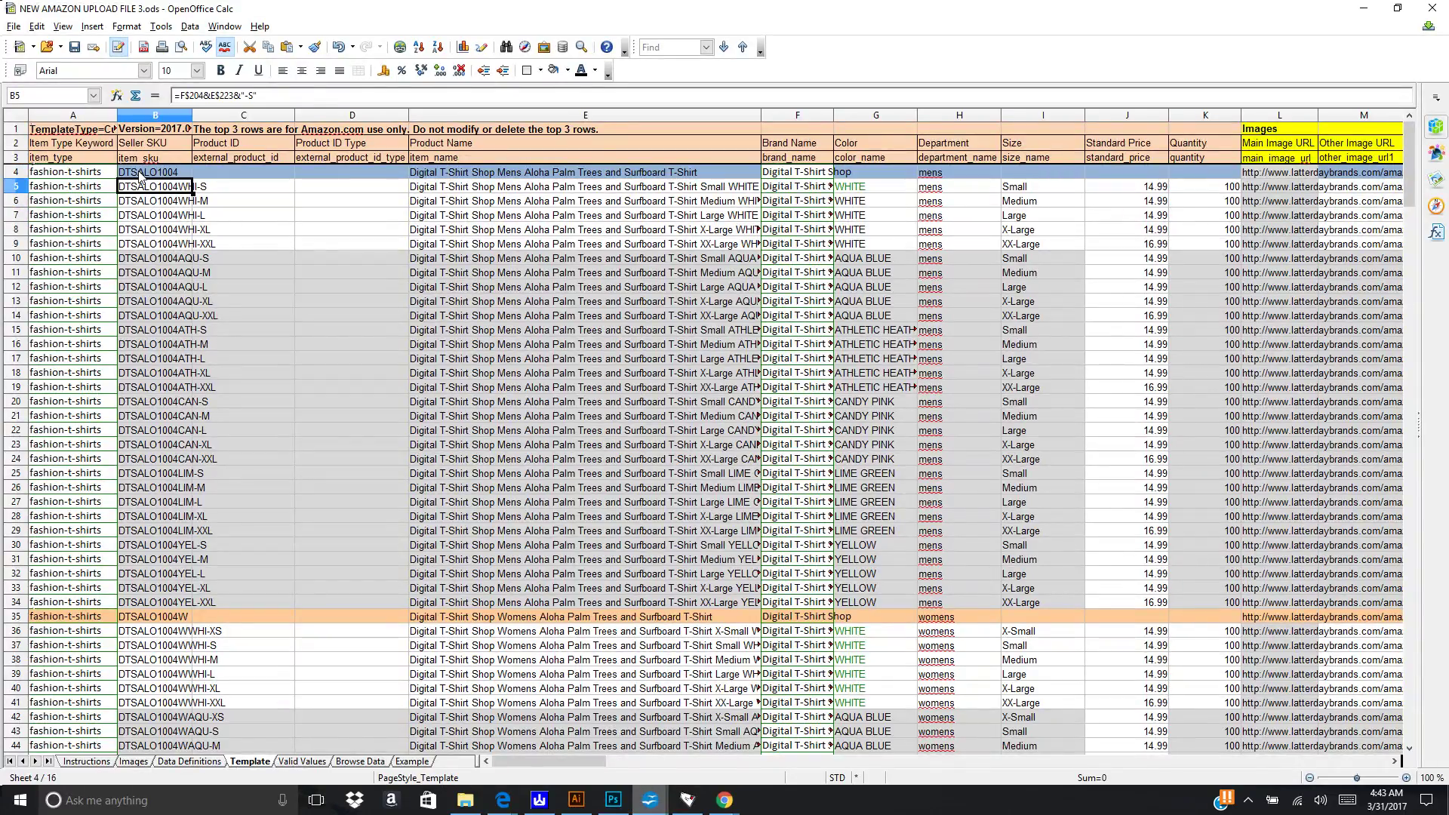
pyautogui.press('Down')
pyautogui.press('Down')
pyautogui.press('Down')
pyautogui.press('Down')
pyautogui.press('Up')
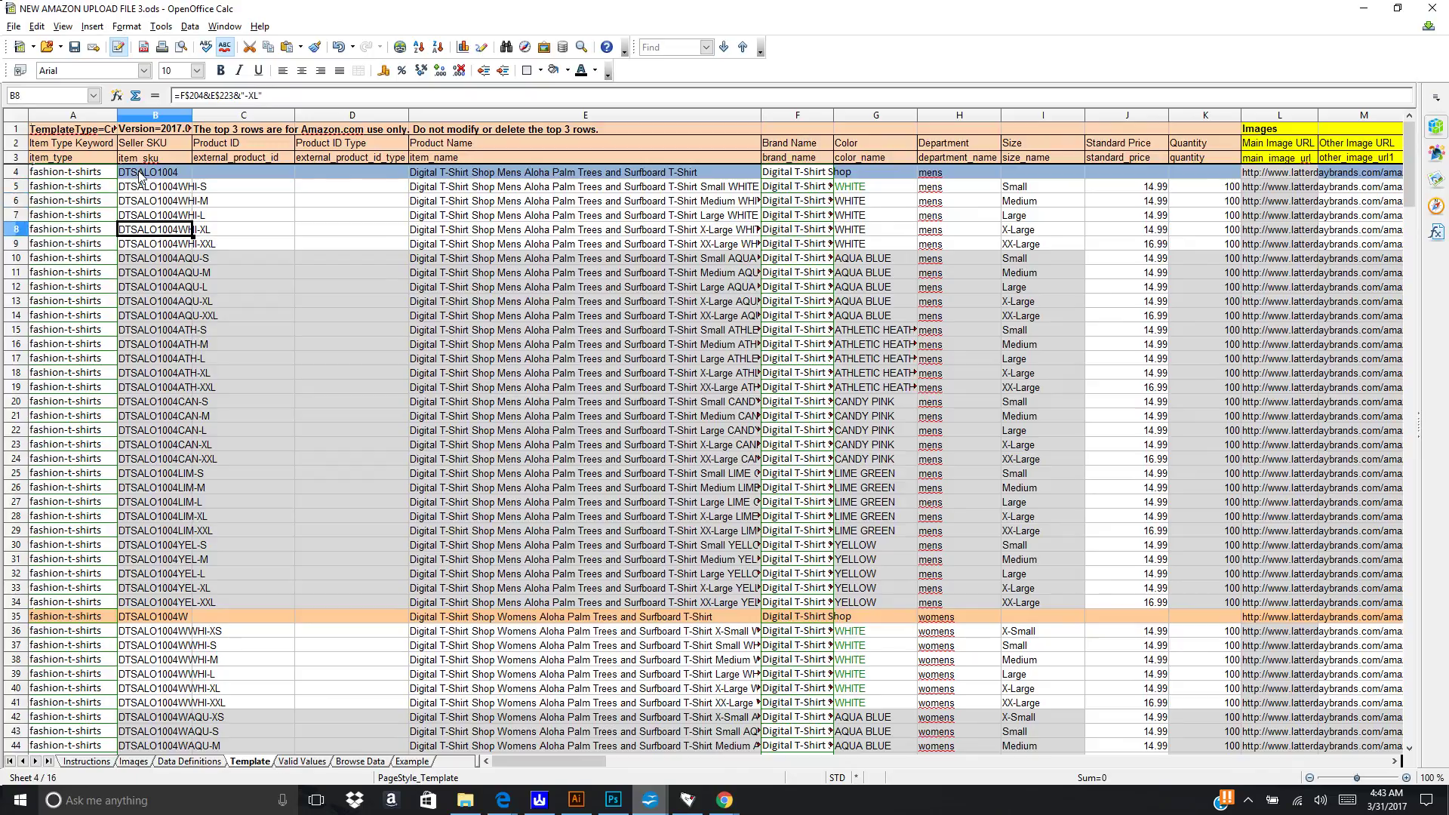
pyautogui.press('Up')
pyautogui.press('Up')
pyautogui.press('Up')
pyautogui.press('Up')
pyautogui.press('Down')
pyautogui.press('Down')
pyautogui.press('Down')
pyautogui.press('Down')
pyautogui.press('Down')
pyautogui.press('Down')
pyautogui.press('Down')
pyautogui.press('Down')
pyautogui.press('Down')
pyautogui.press('Down')
pyautogui.press('Down')
pyautogui.press('Down')
pyautogui.press('Down')
pyautogui.press('Down')
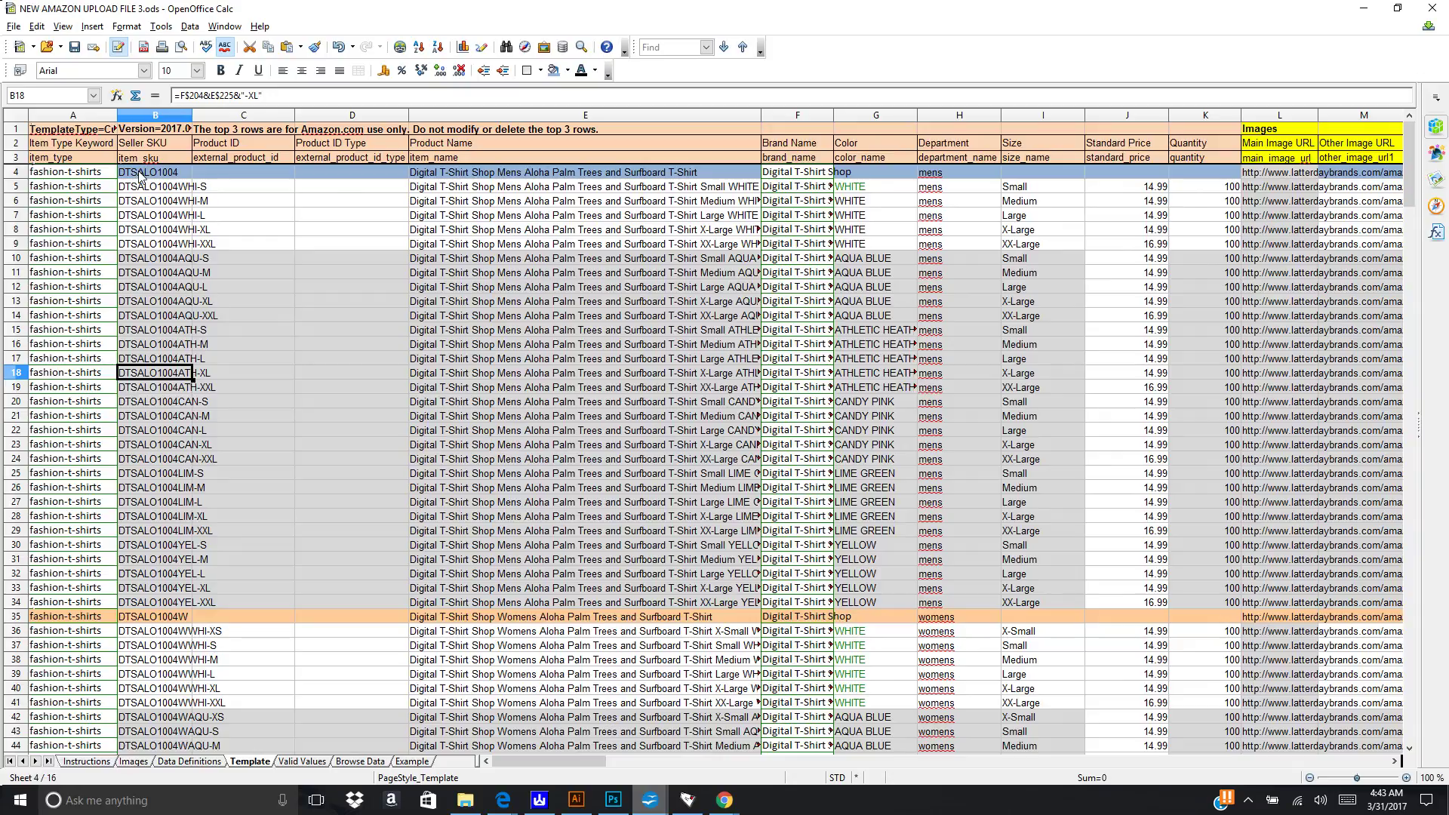
pyautogui.press('Down')
pyautogui.press('Down')
pyautogui.press('Down')
pyautogui.press('Down')
pyautogui.press('Down')
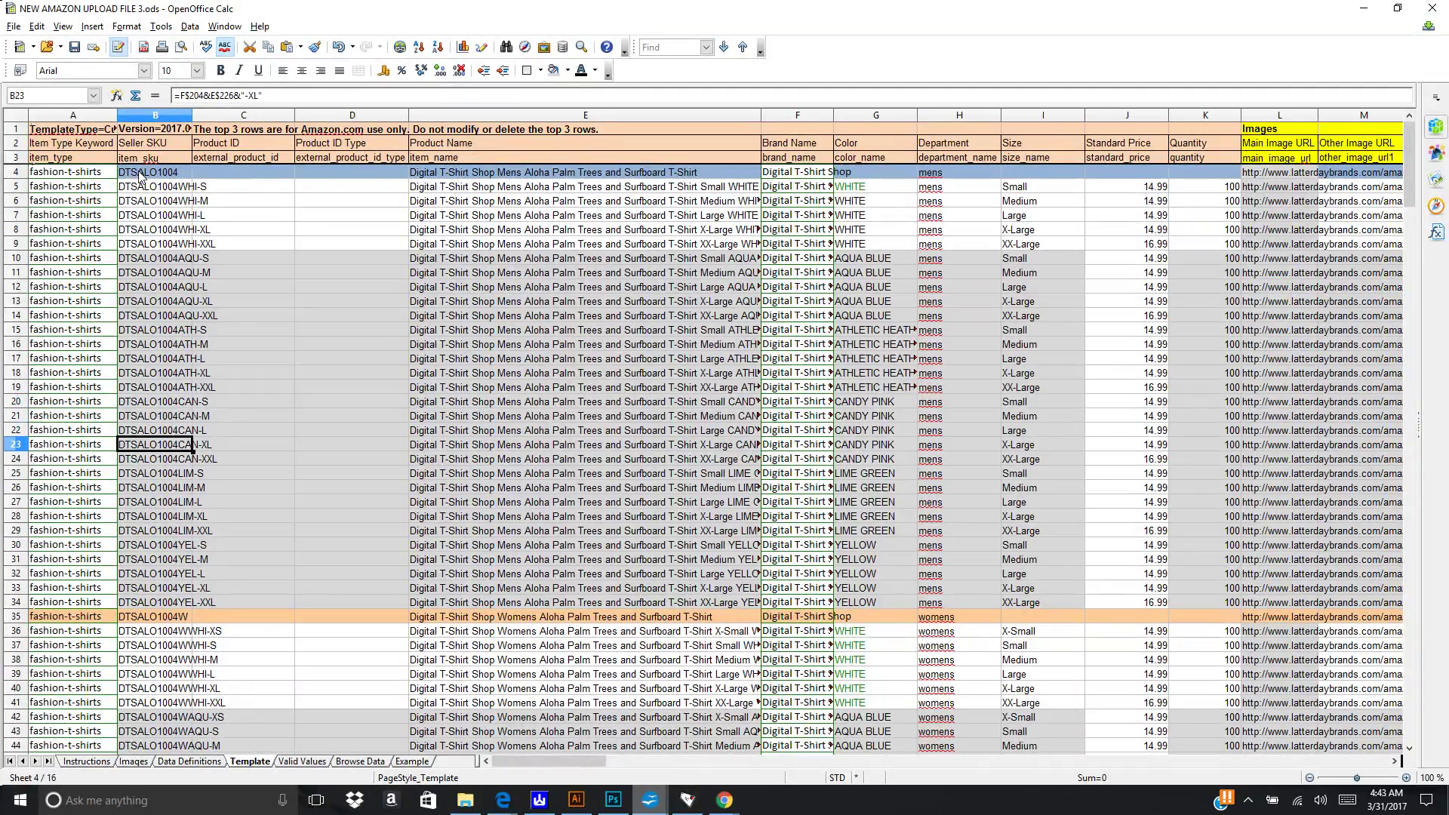
# Step: Inspect the Product Name formula in cell E23 for the men's X-Large candy pink shirt
pyautogui.press('Right')
pyautogui.press('Right')
pyautogui.press('Right')
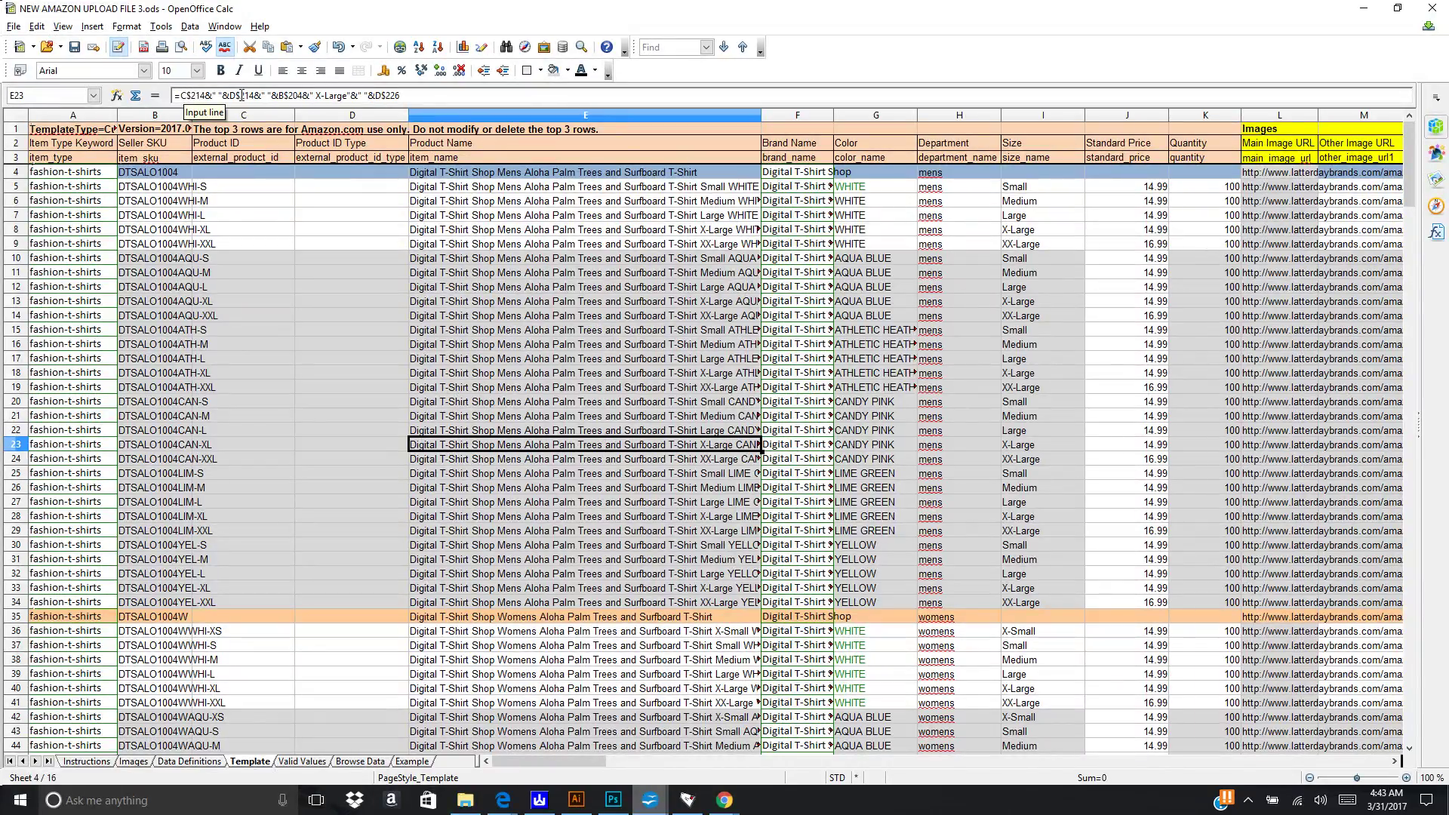
pyautogui.moveTo(401, 95); pyautogui.dragTo(172, 95)
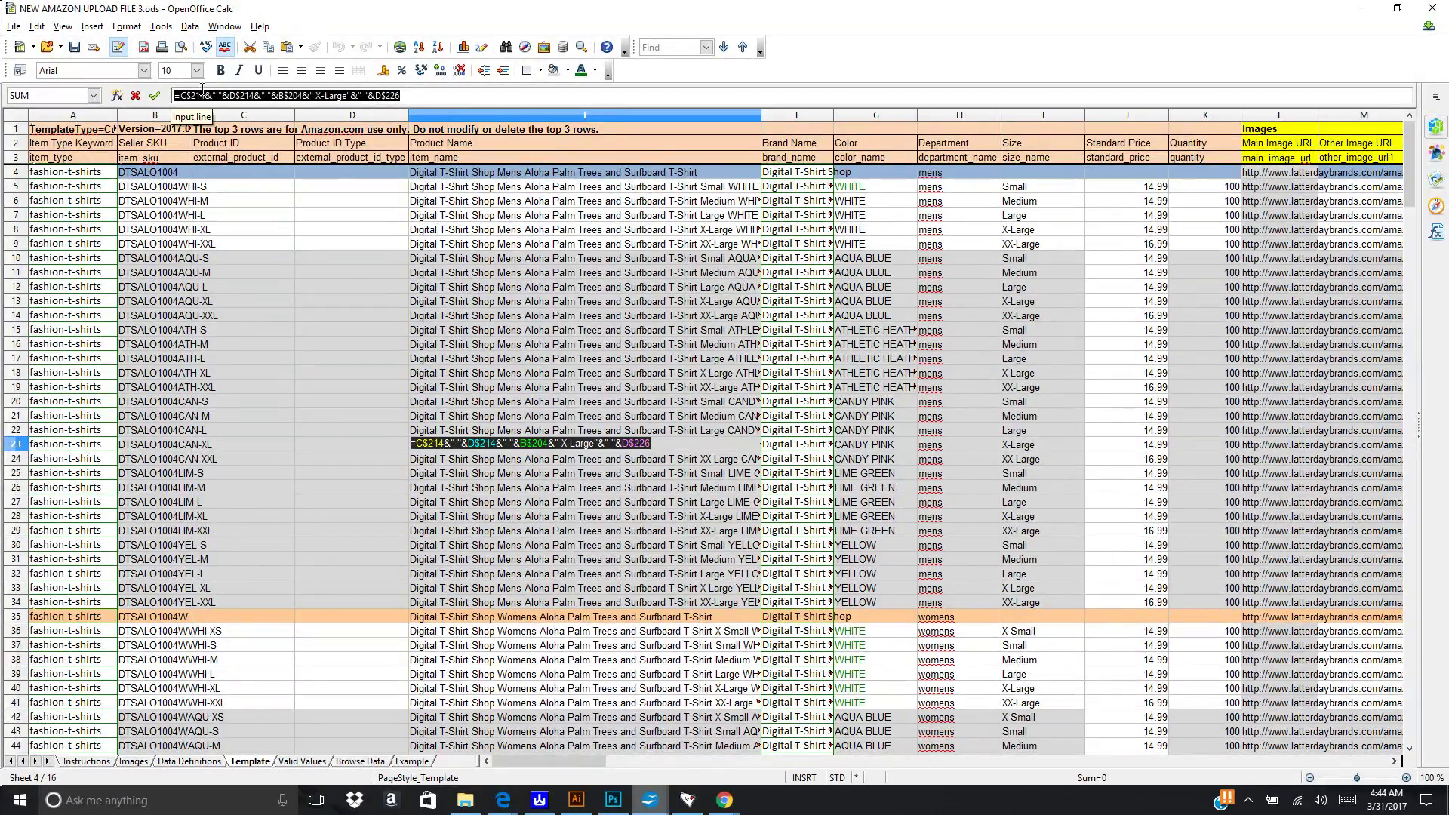
pyautogui.click(343, 96)
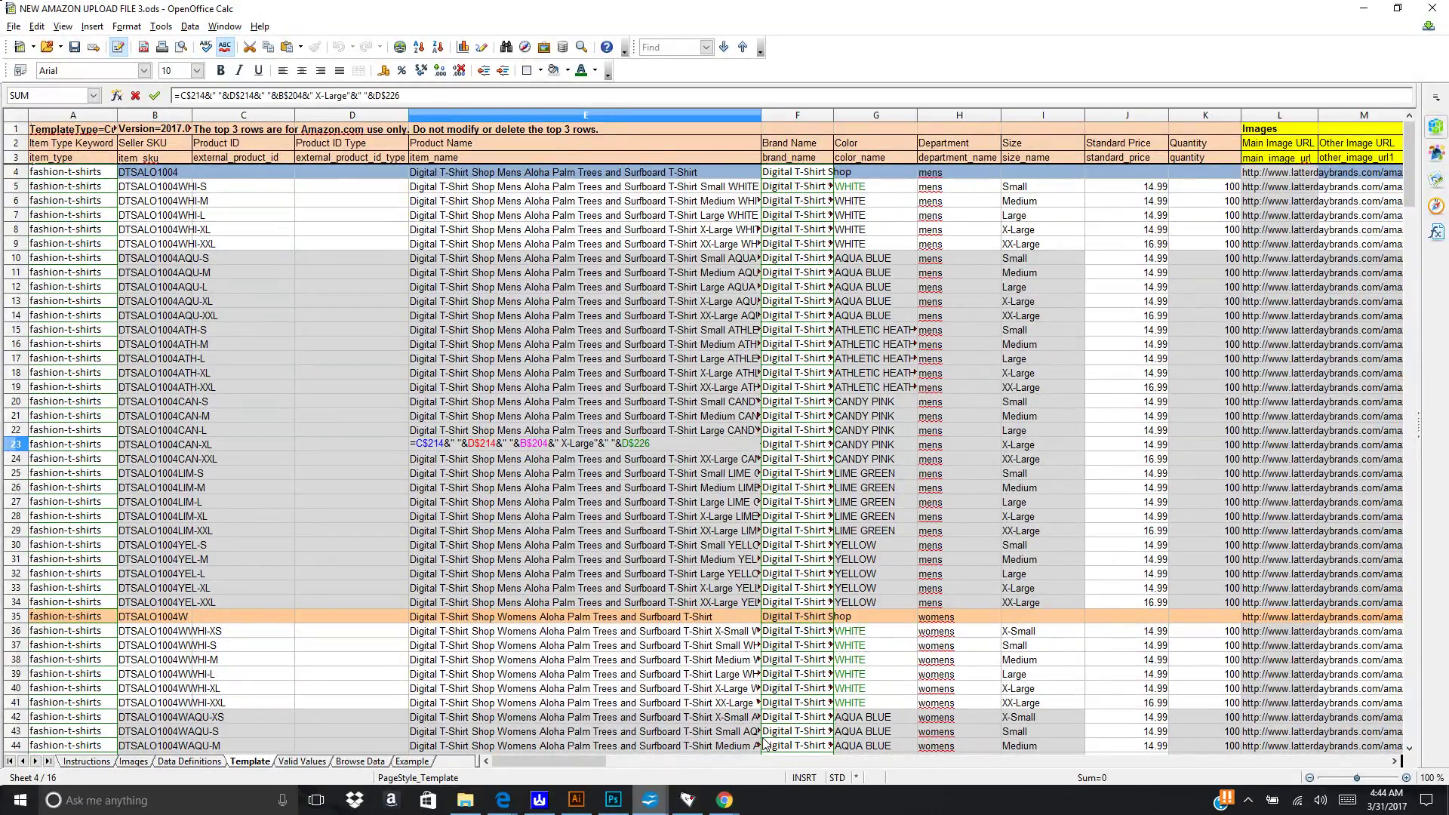
# Step: Examine the variation and product description columns and the Main Image URL column of the men's shirt rows
pyautogui.moveTo(527, 773)
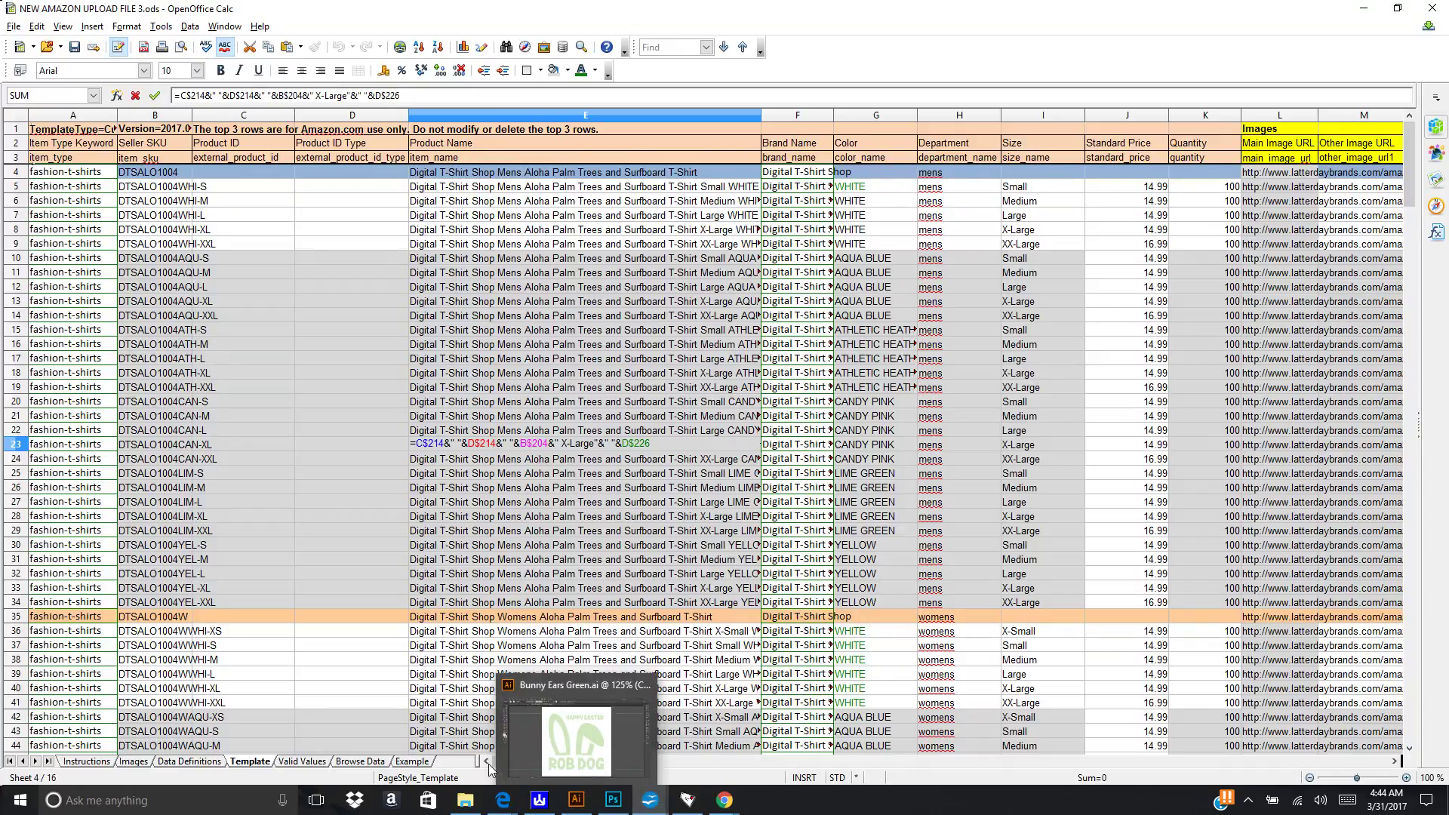
pyautogui.click(953, 761)
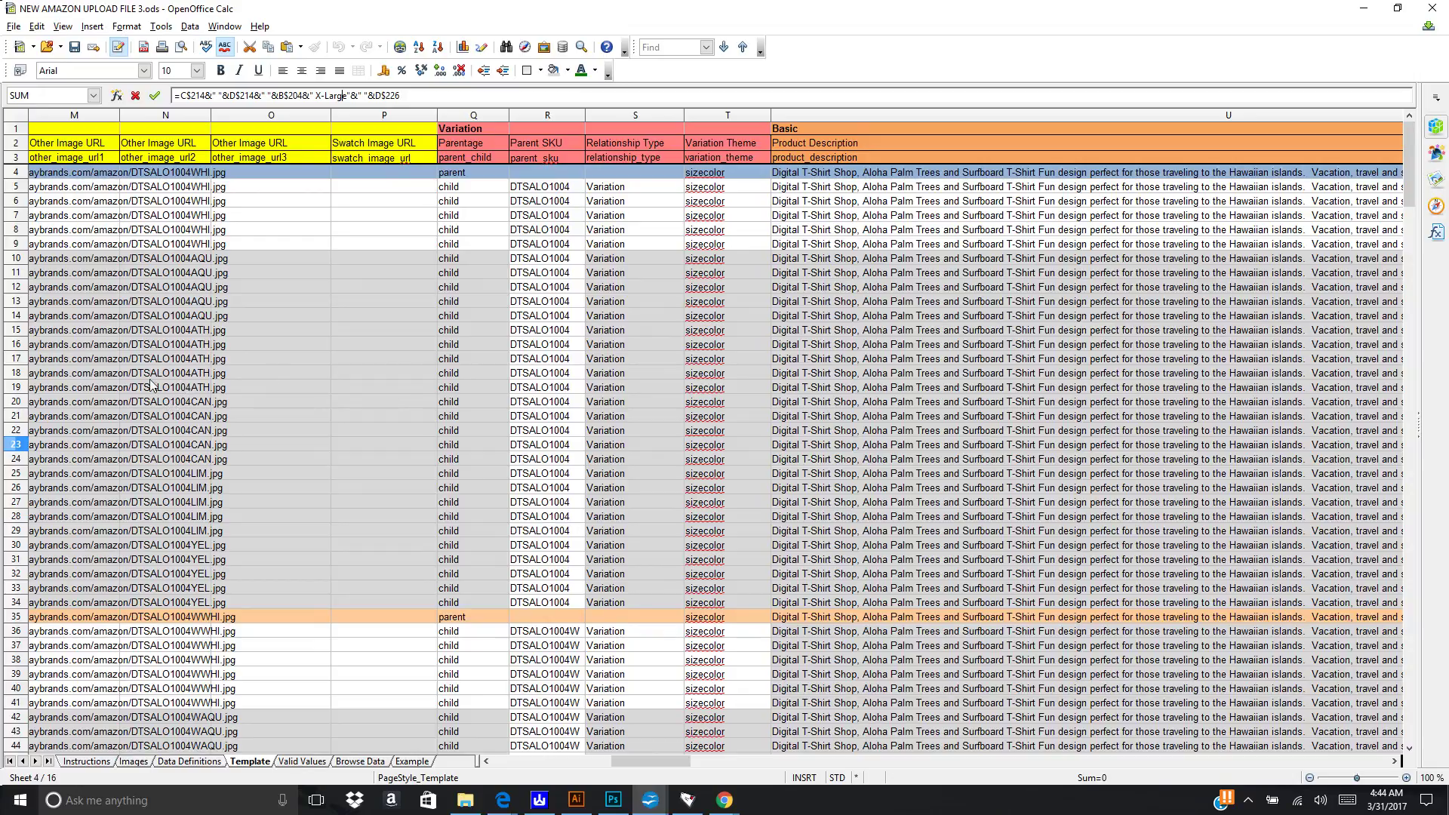
pyautogui.click(99, 390)
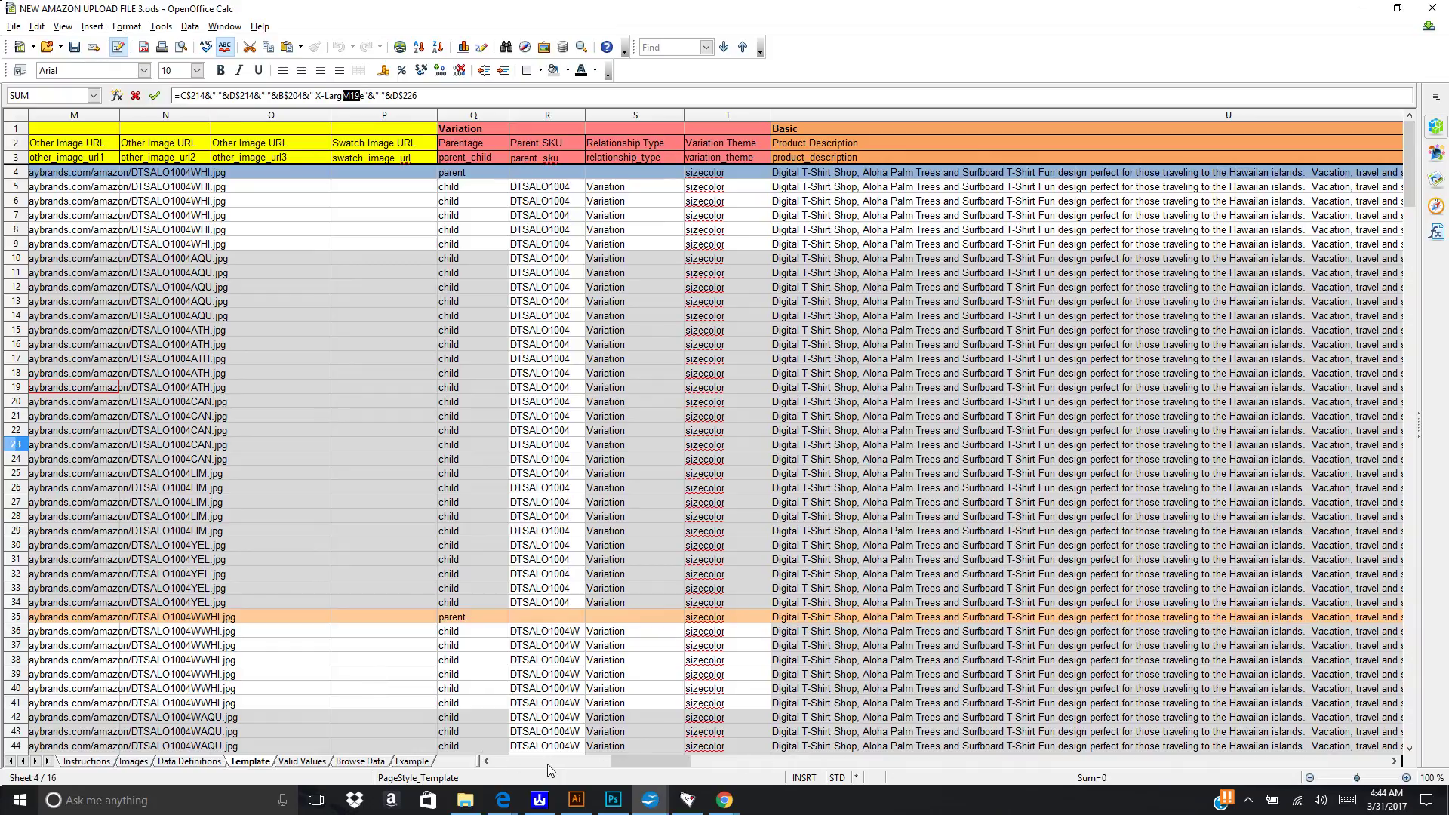
pyautogui.hotkey('alt', 'Tab')
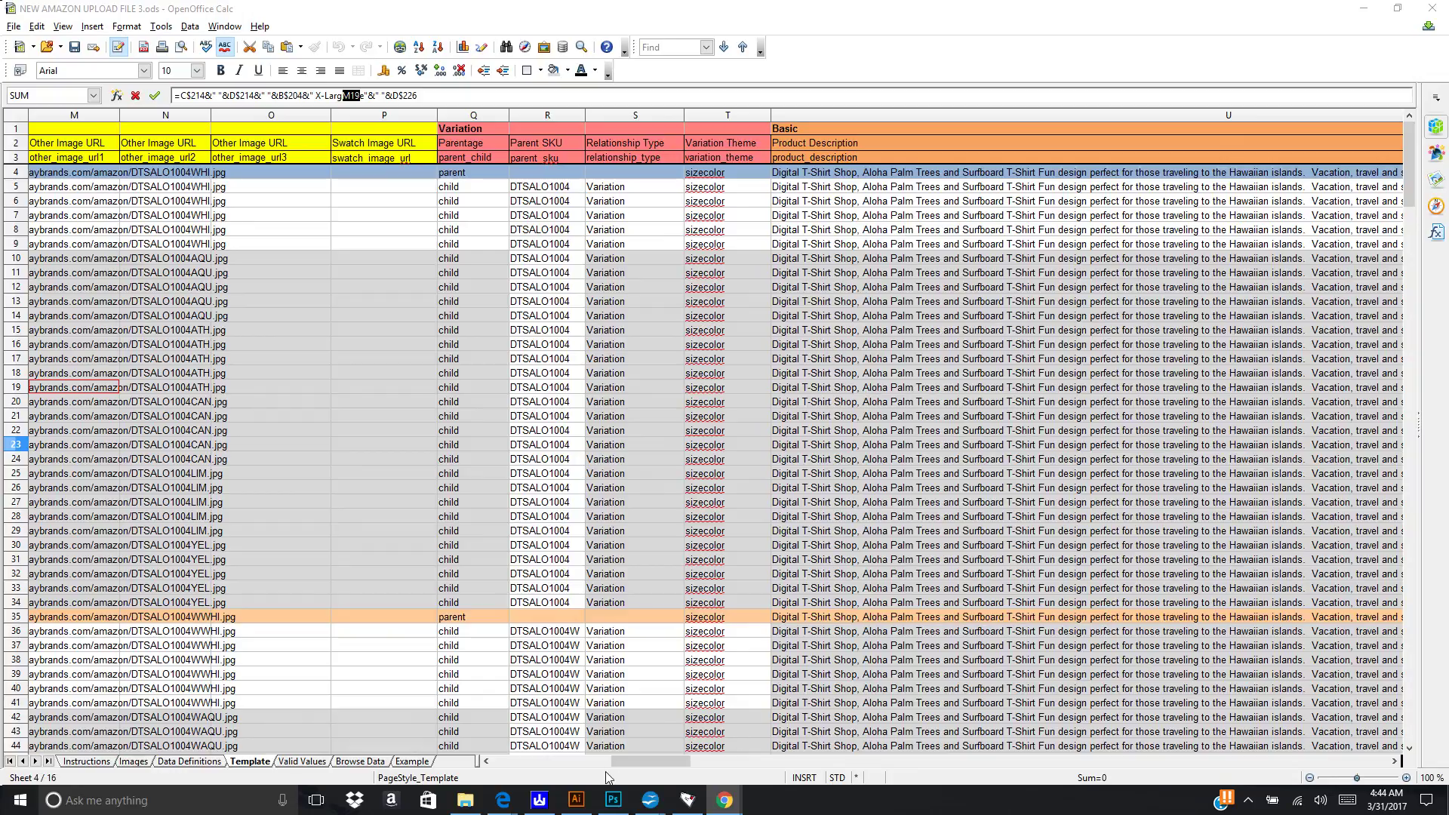
pyautogui.moveTo(627, 764); pyautogui.dragTo(564, 770)
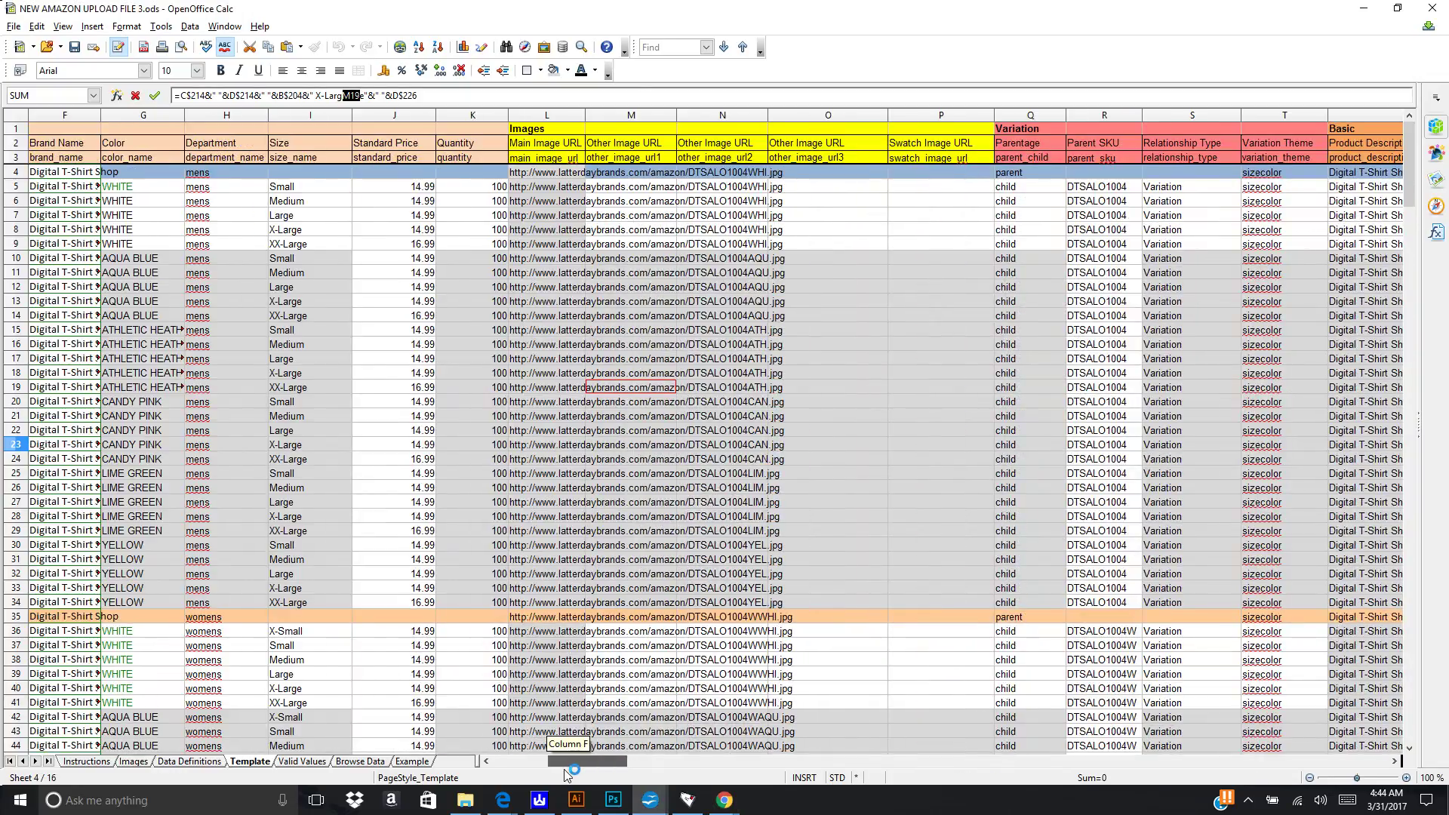
pyautogui.click(541, 176)
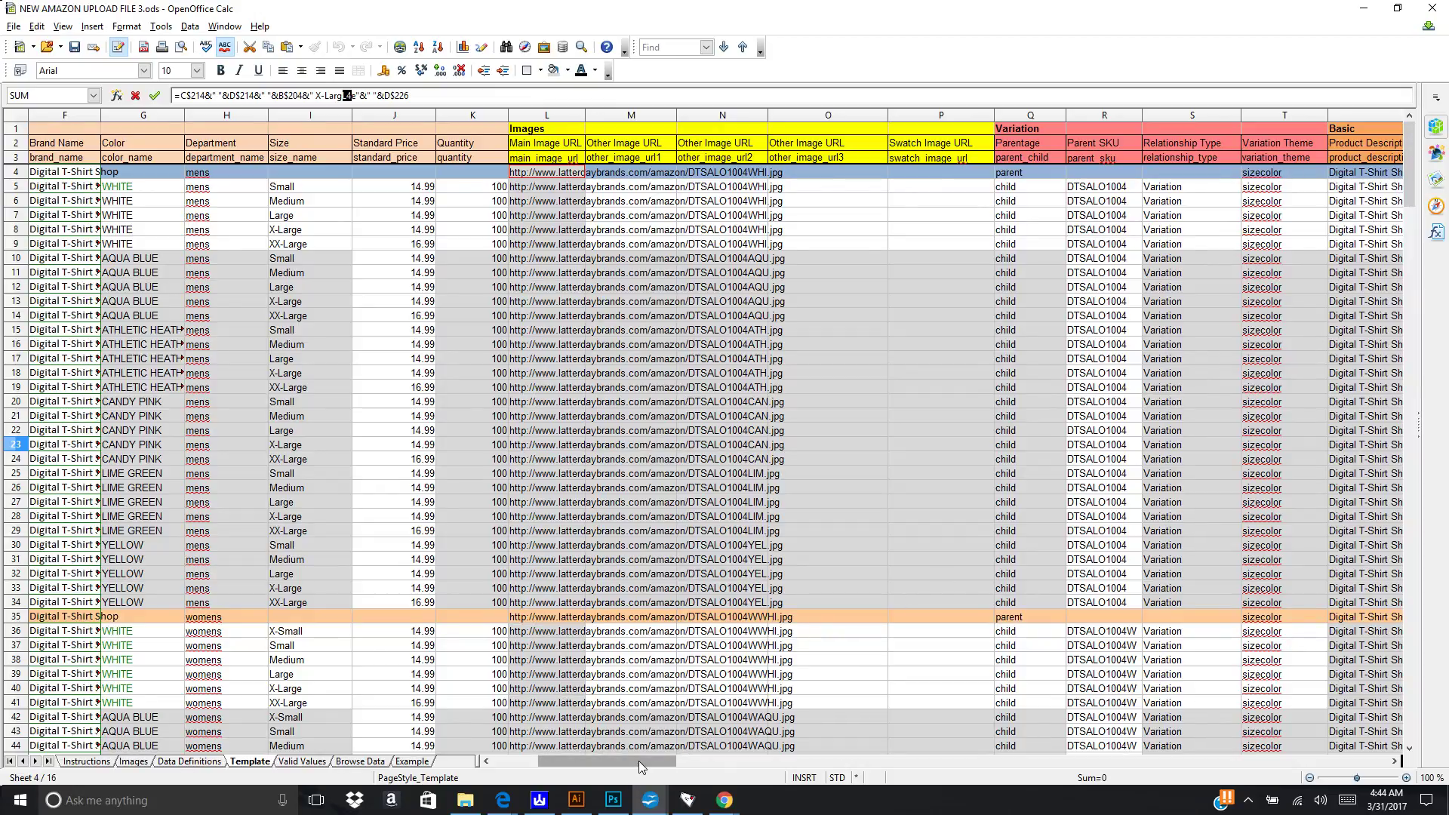
# Step: Compare the Color Map values in column AE with the Color names in column G for the men's shirts
pyautogui.moveTo(641, 761); pyautogui.dragTo(830, 749)
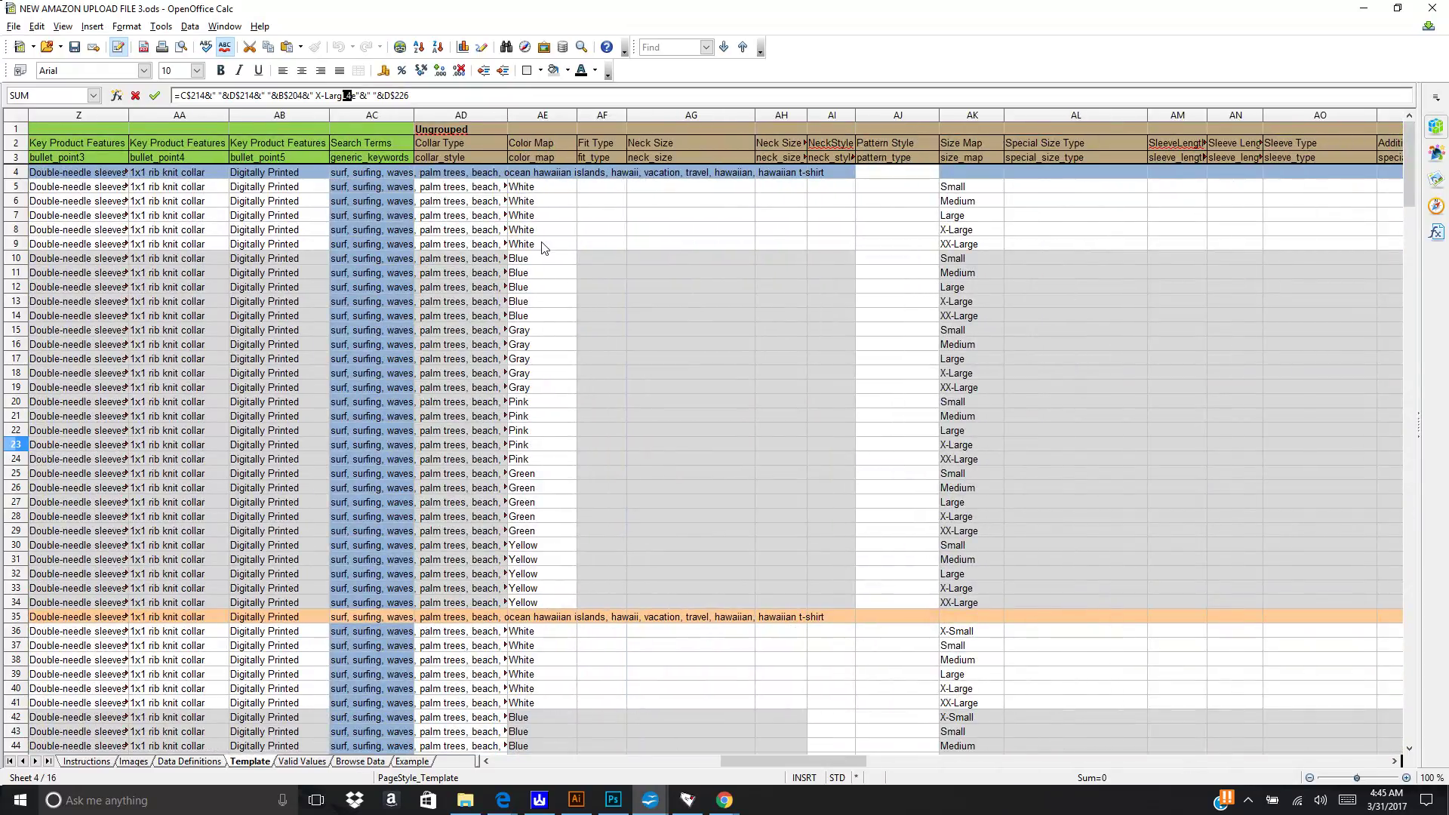
pyautogui.moveTo(542, 244); pyautogui.dragTo(535, 553)
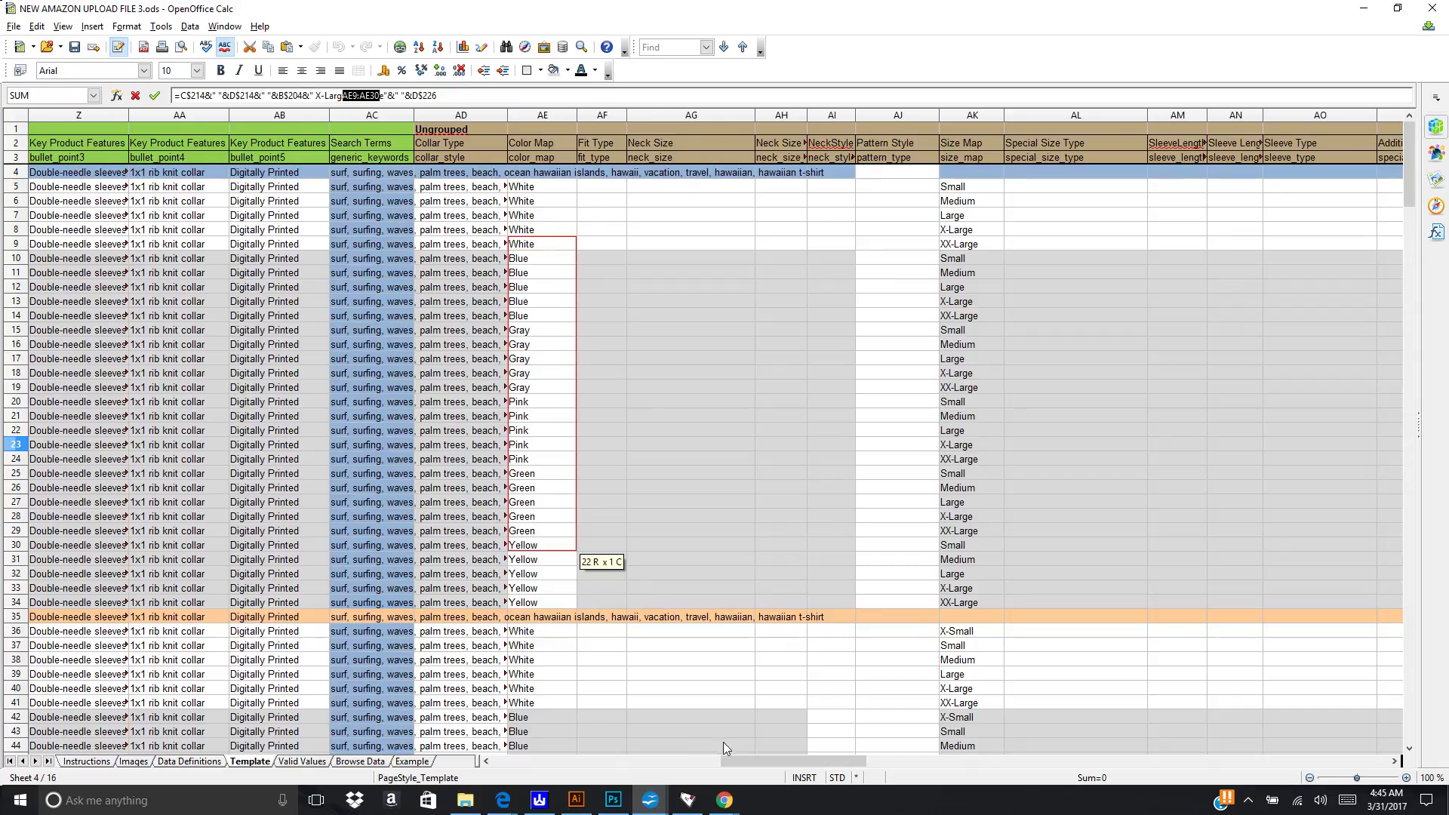
pyautogui.moveTo(733, 763); pyautogui.dragTo(361, 742)
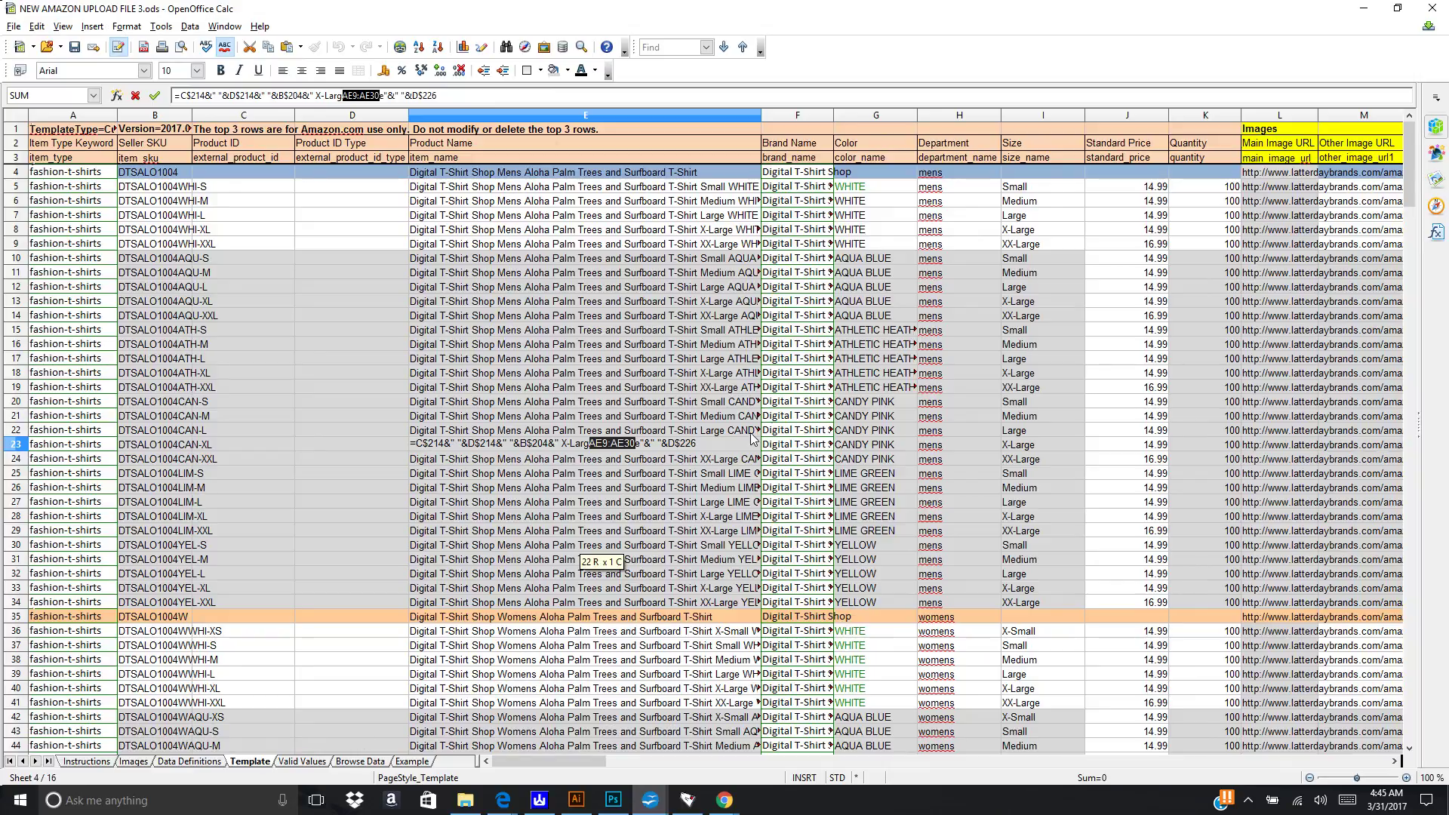
pyautogui.moveTo(887, 203); pyautogui.dragTo(882, 547)
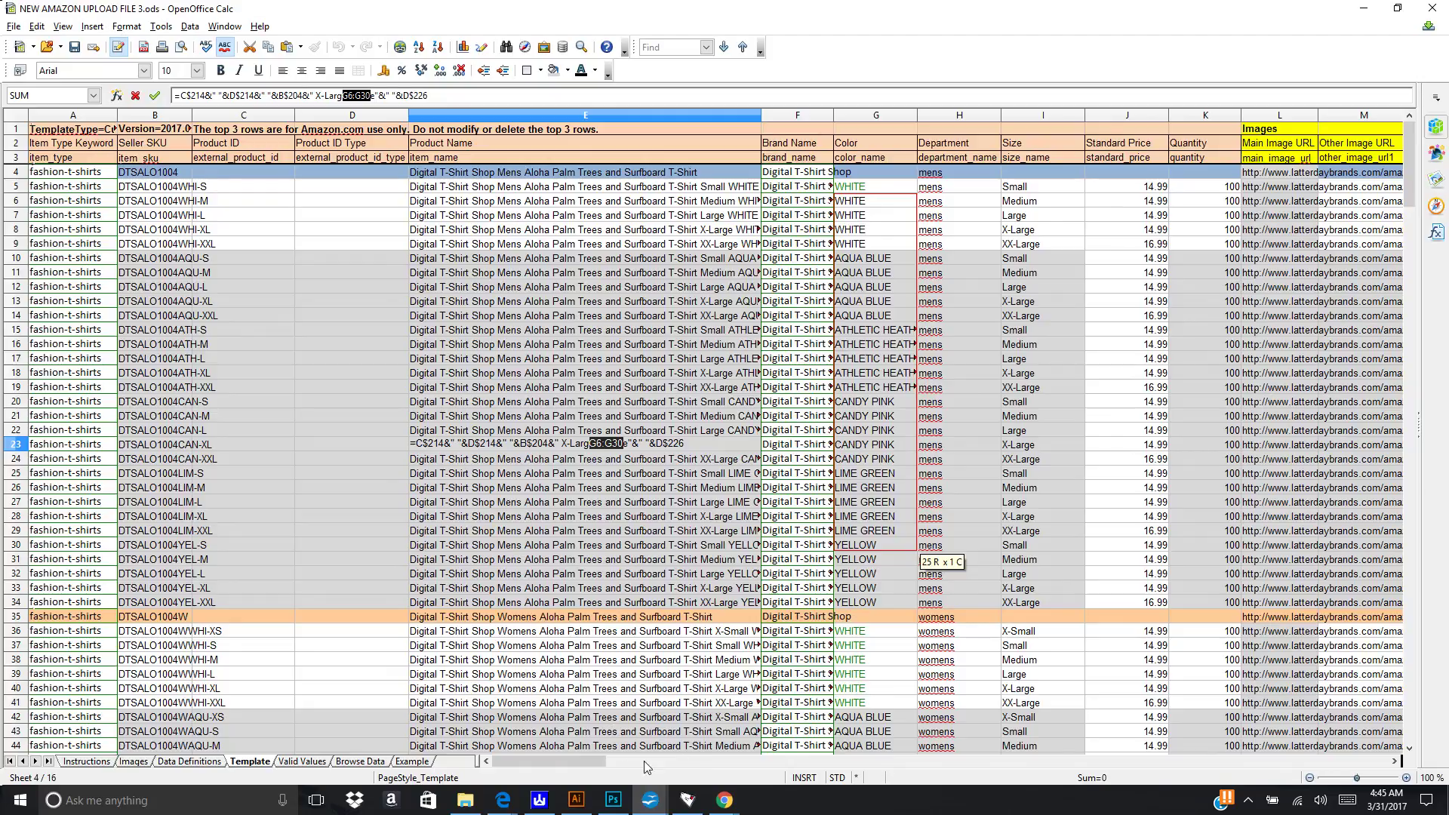
# Step: Compare the Size Map values in column AK with the Size column for the baby-boys shirts
pyautogui.moveTo(596, 763); pyautogui.dragTo(866, 764)
pyautogui.moveTo(1414, 206); pyautogui.dragTo(1429, 457)
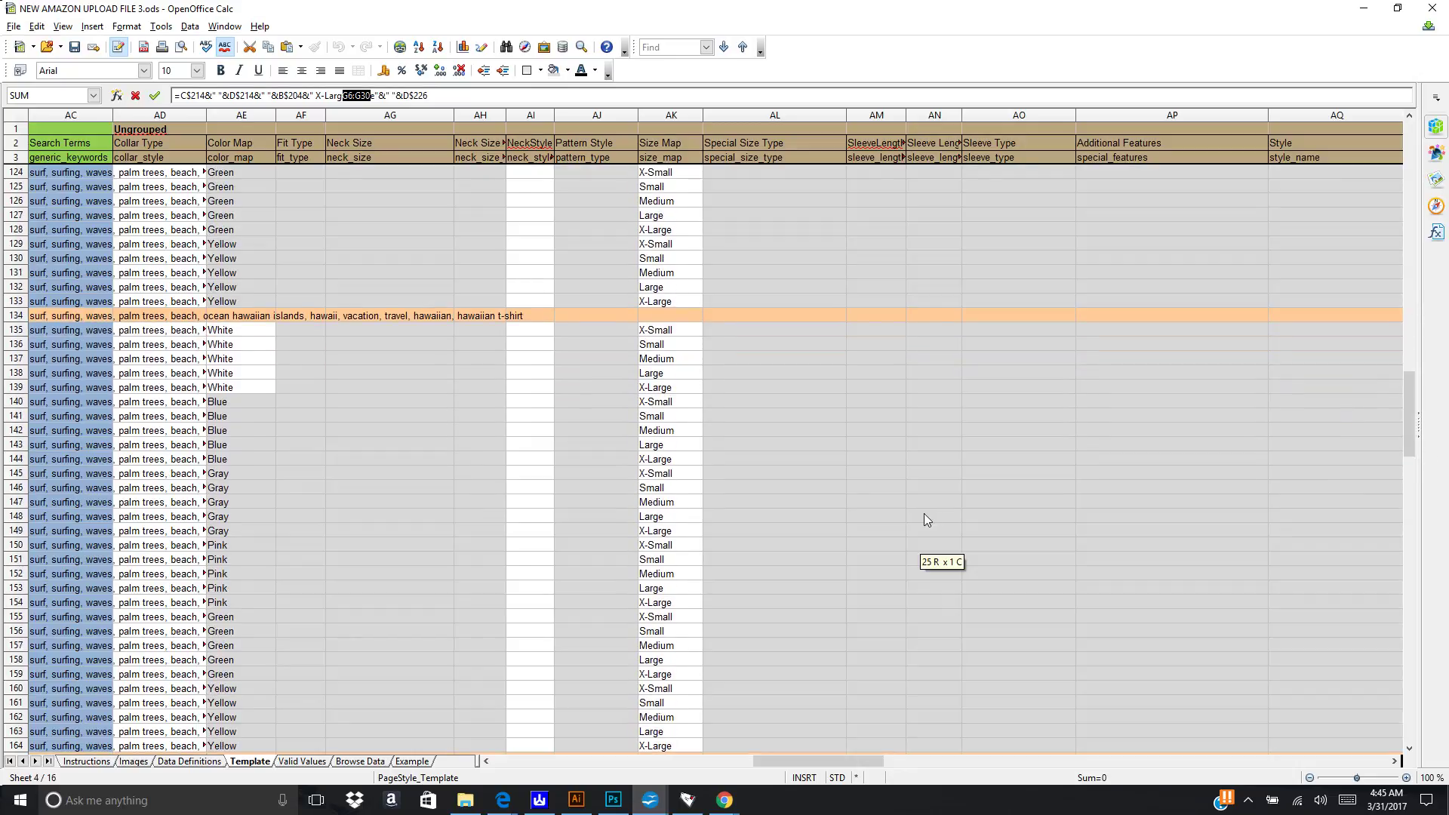
pyautogui.moveTo(674, 416); pyautogui.dragTo(689, 604)
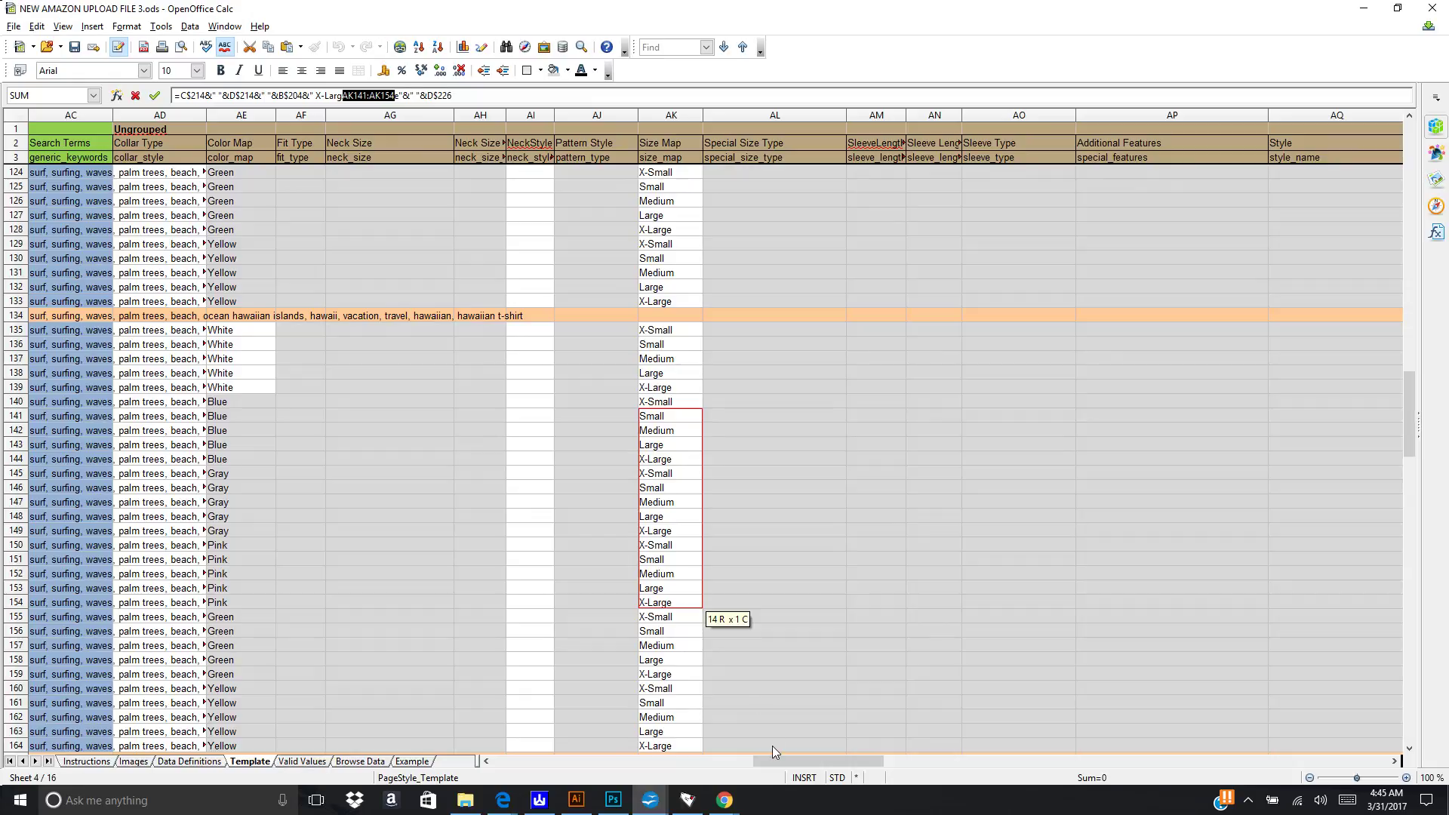
pyautogui.moveTo(772, 758); pyautogui.dragTo(451, 785)
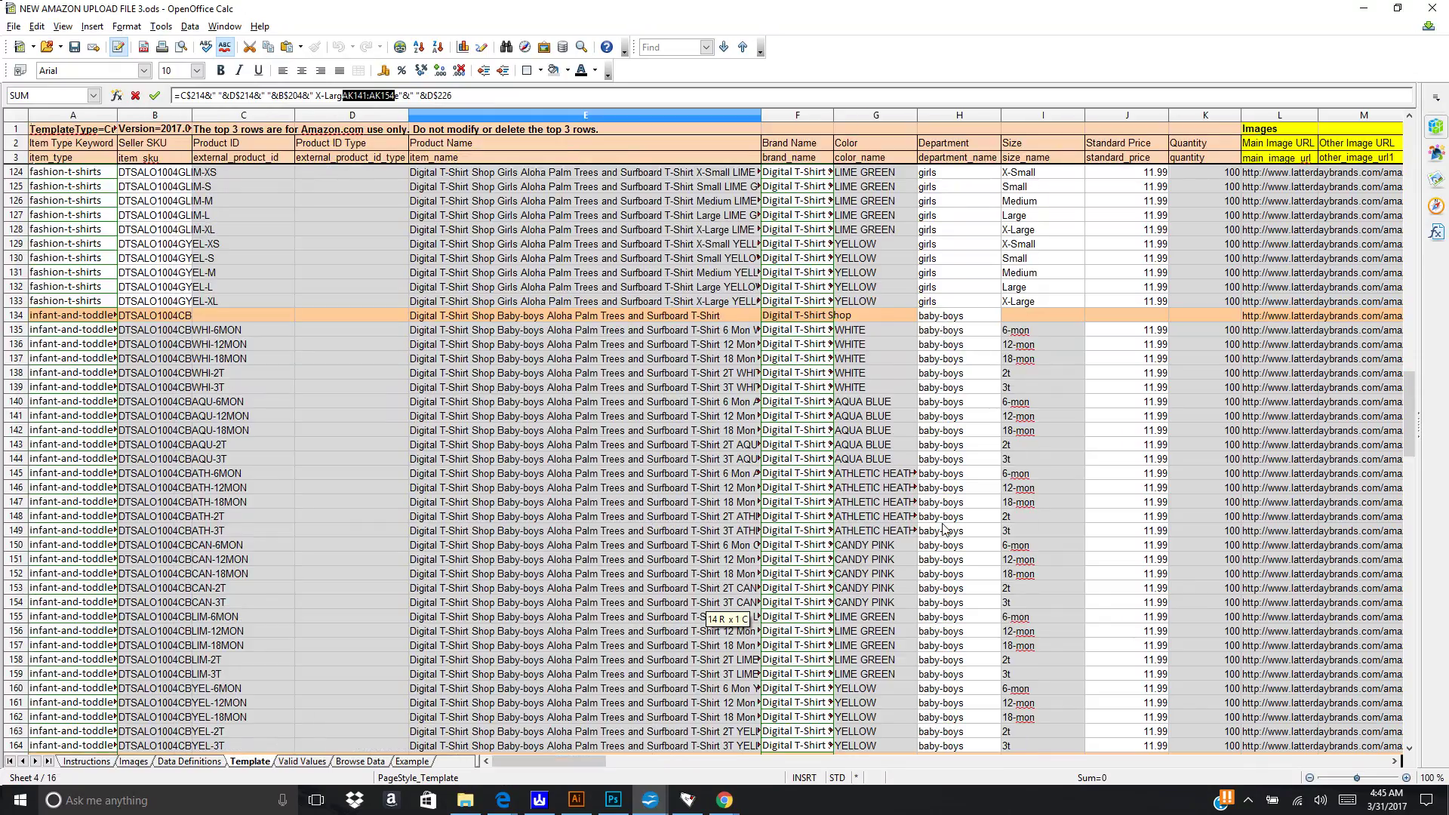
# Step: Switch to Chrome and review the inventory file check-and-upload page and the Monitor Upload Status list in Seller Central
pyautogui.moveTo(1017, 451); pyautogui.dragTo(1030, 596)
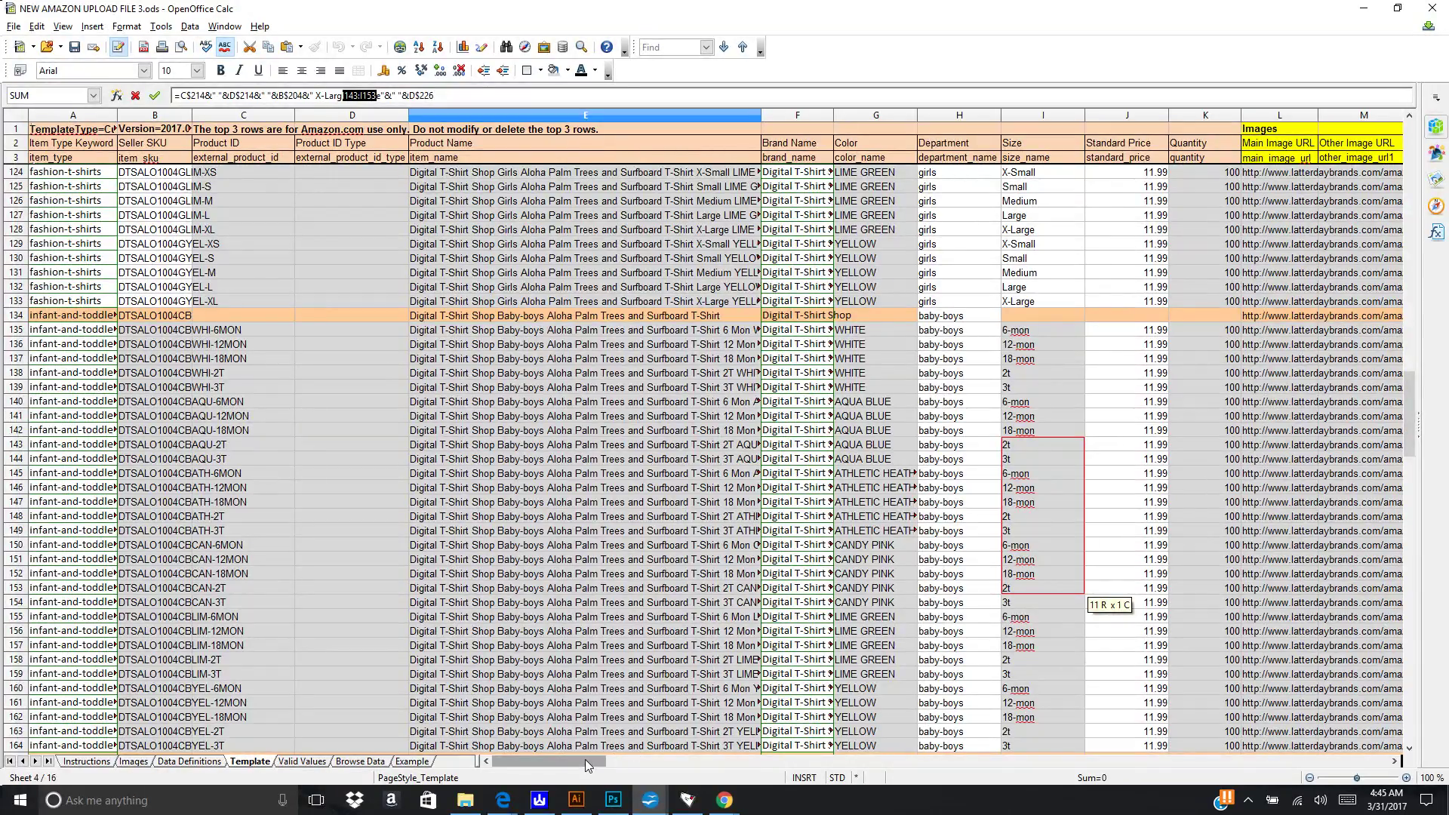
pyautogui.moveTo(721, 808)
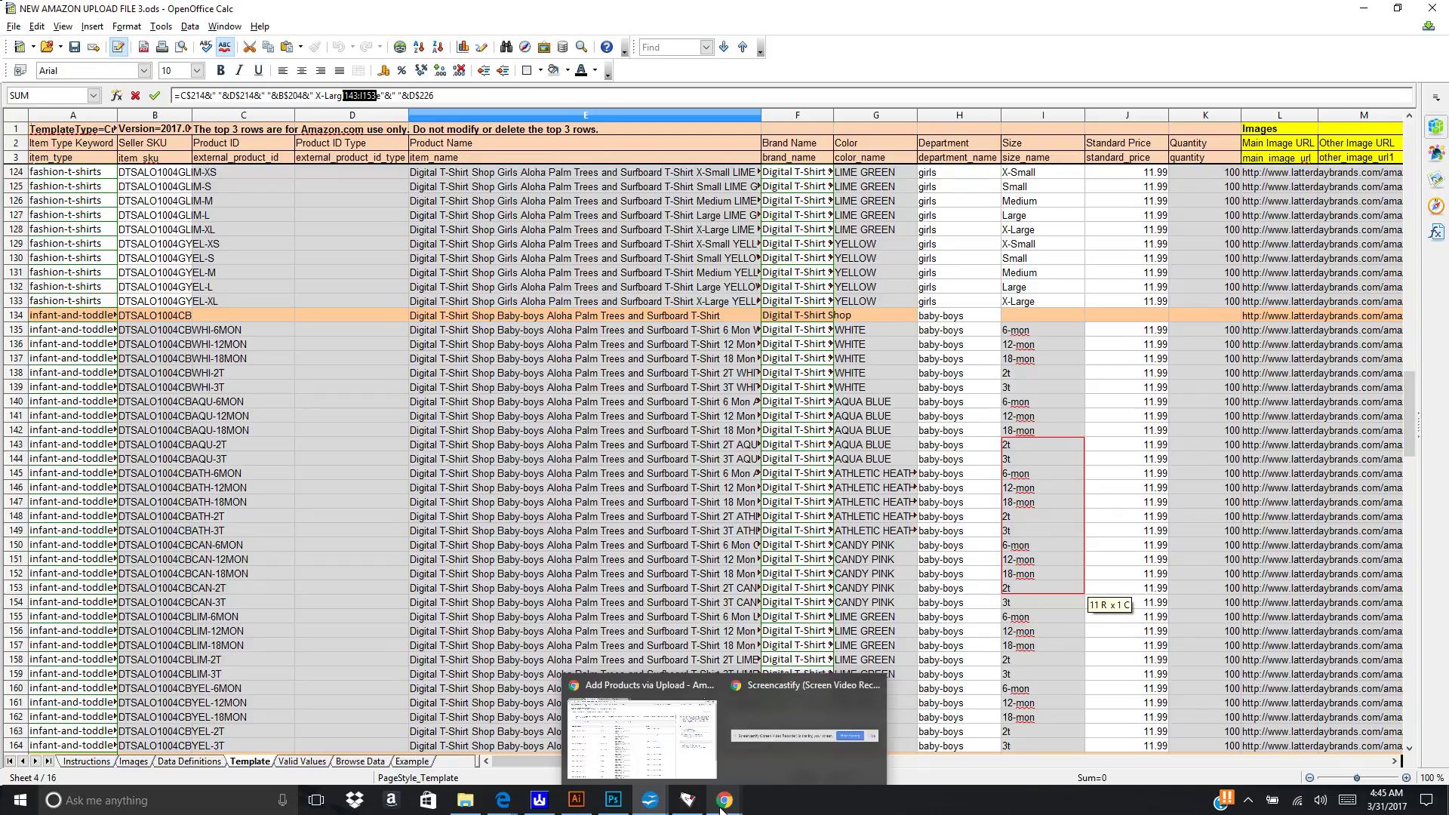
pyautogui.click(679, 768)
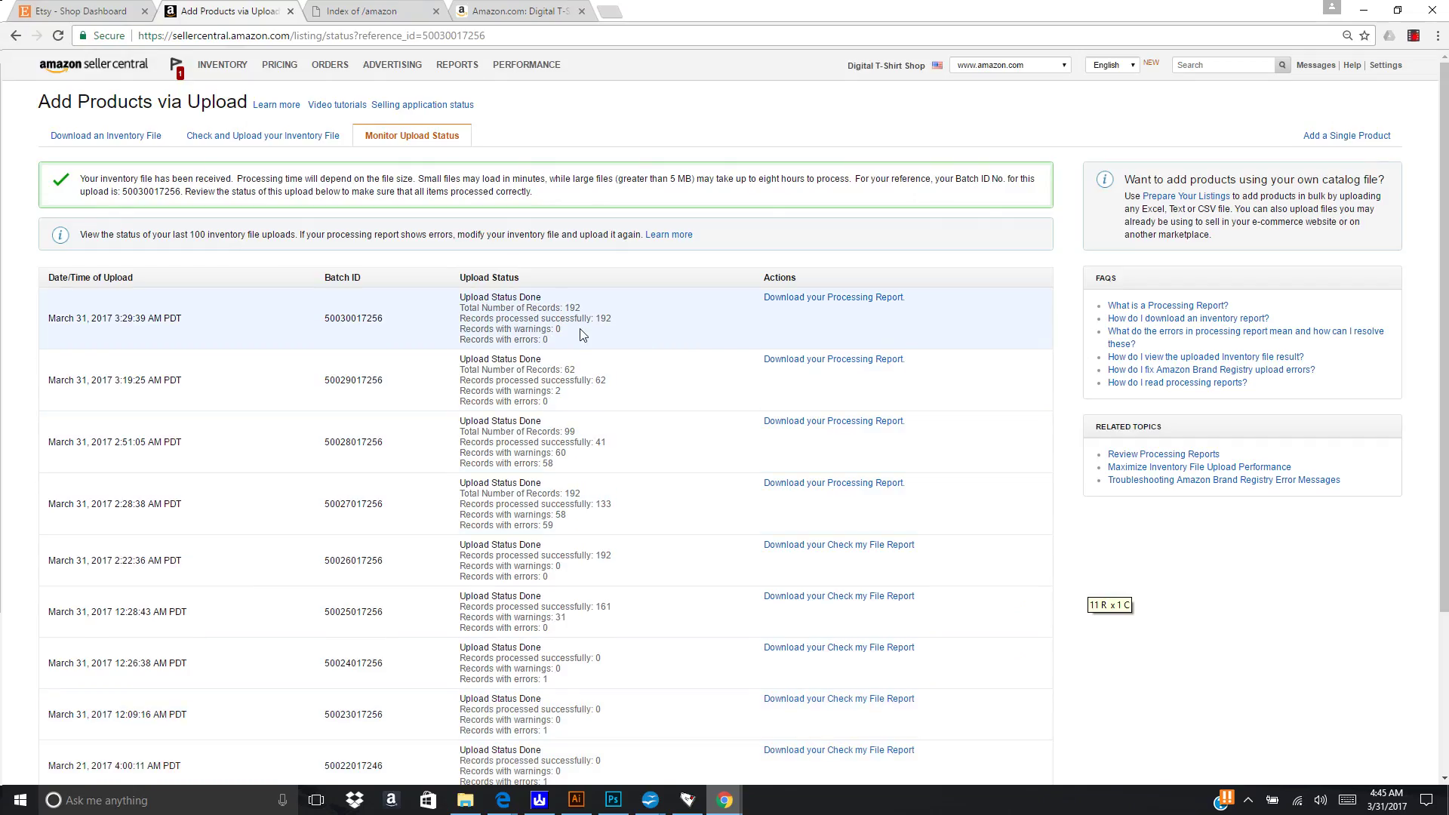
pyautogui.click(291, 143)
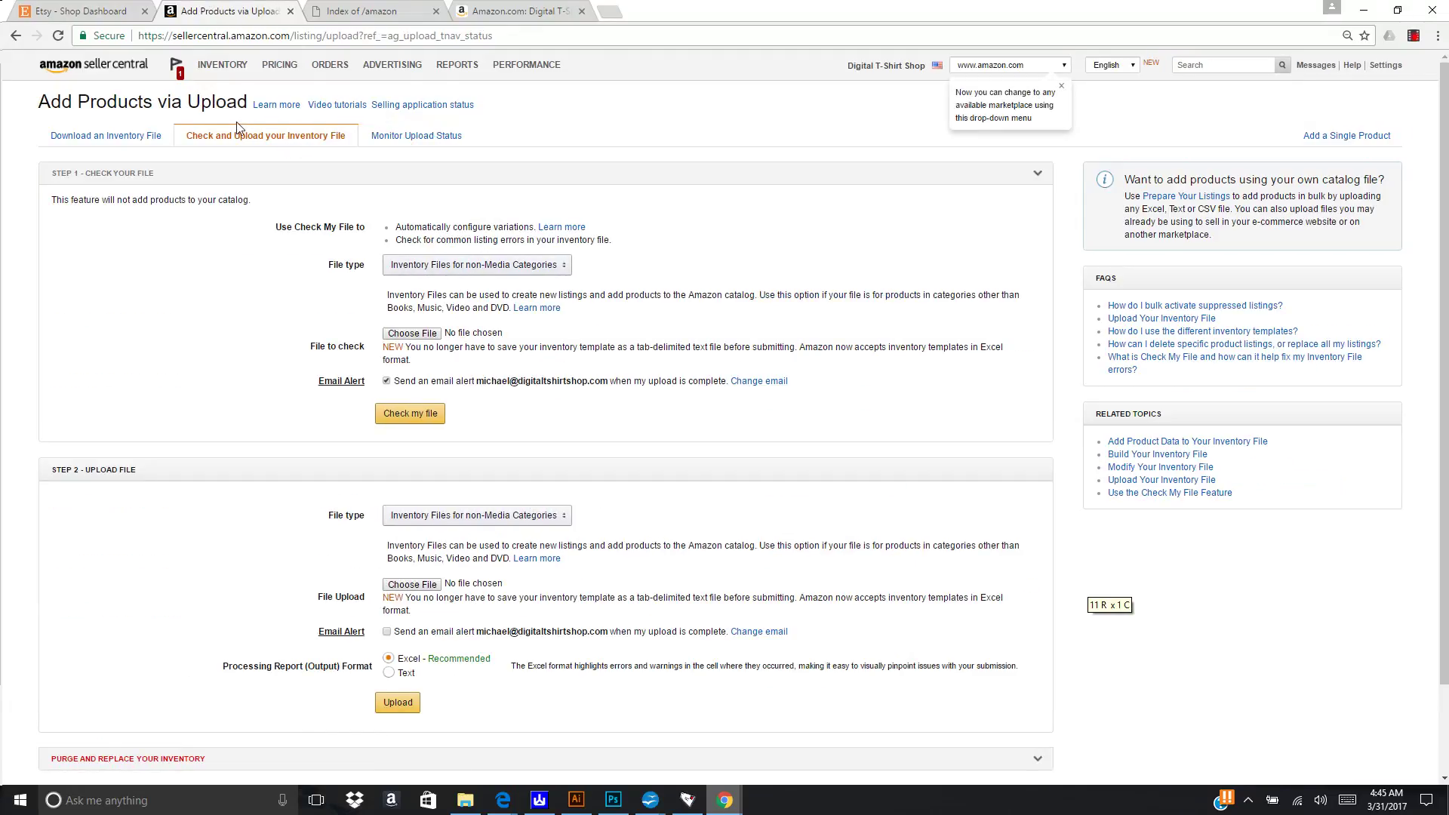
pyautogui.click(416, 137)
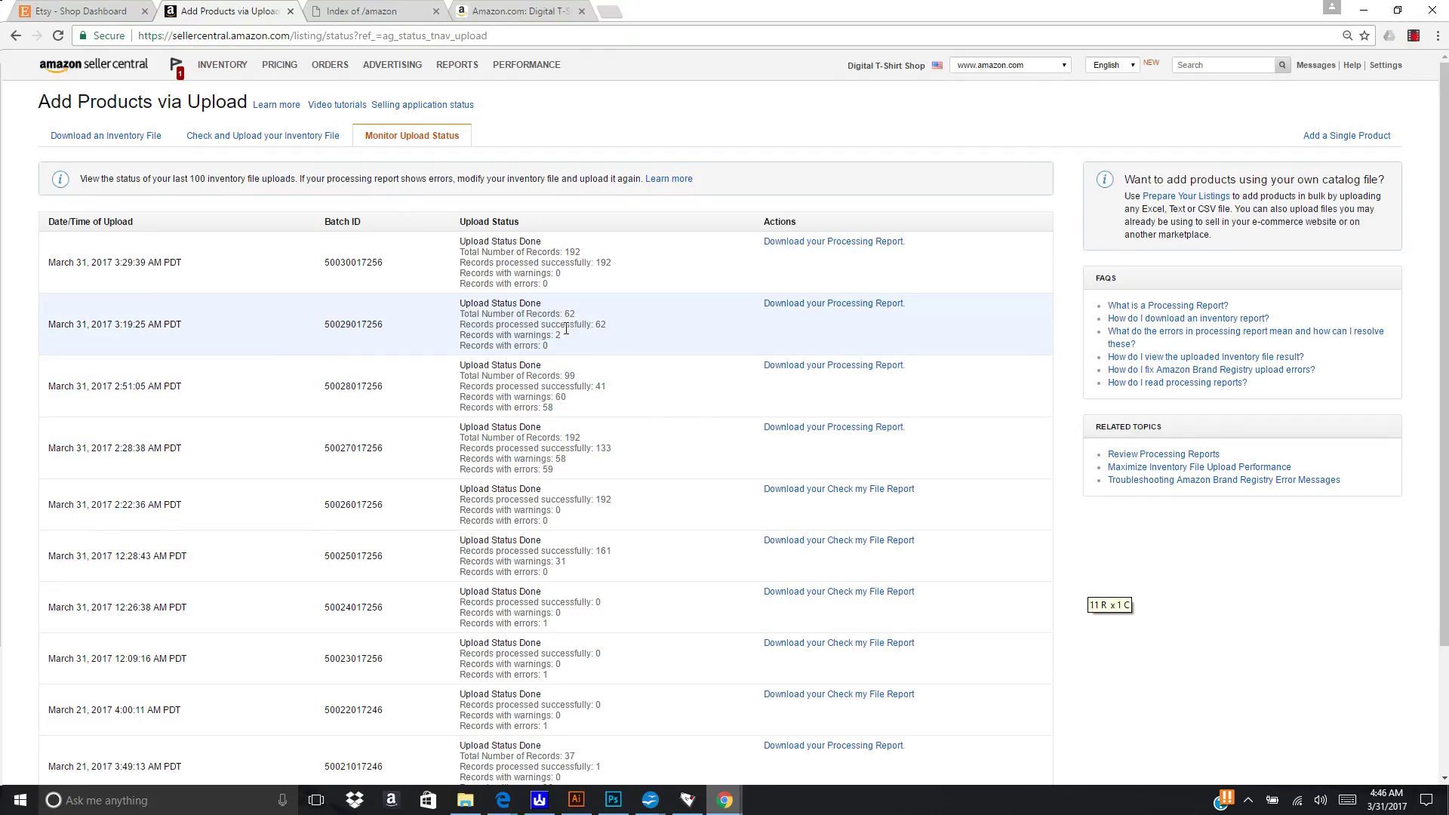
# Step: Switch to the processing report 4680327268017256.xlsx in OpenOffice Calc and examine its per-row status columns from the first row
pyautogui.moveTo(650, 800)
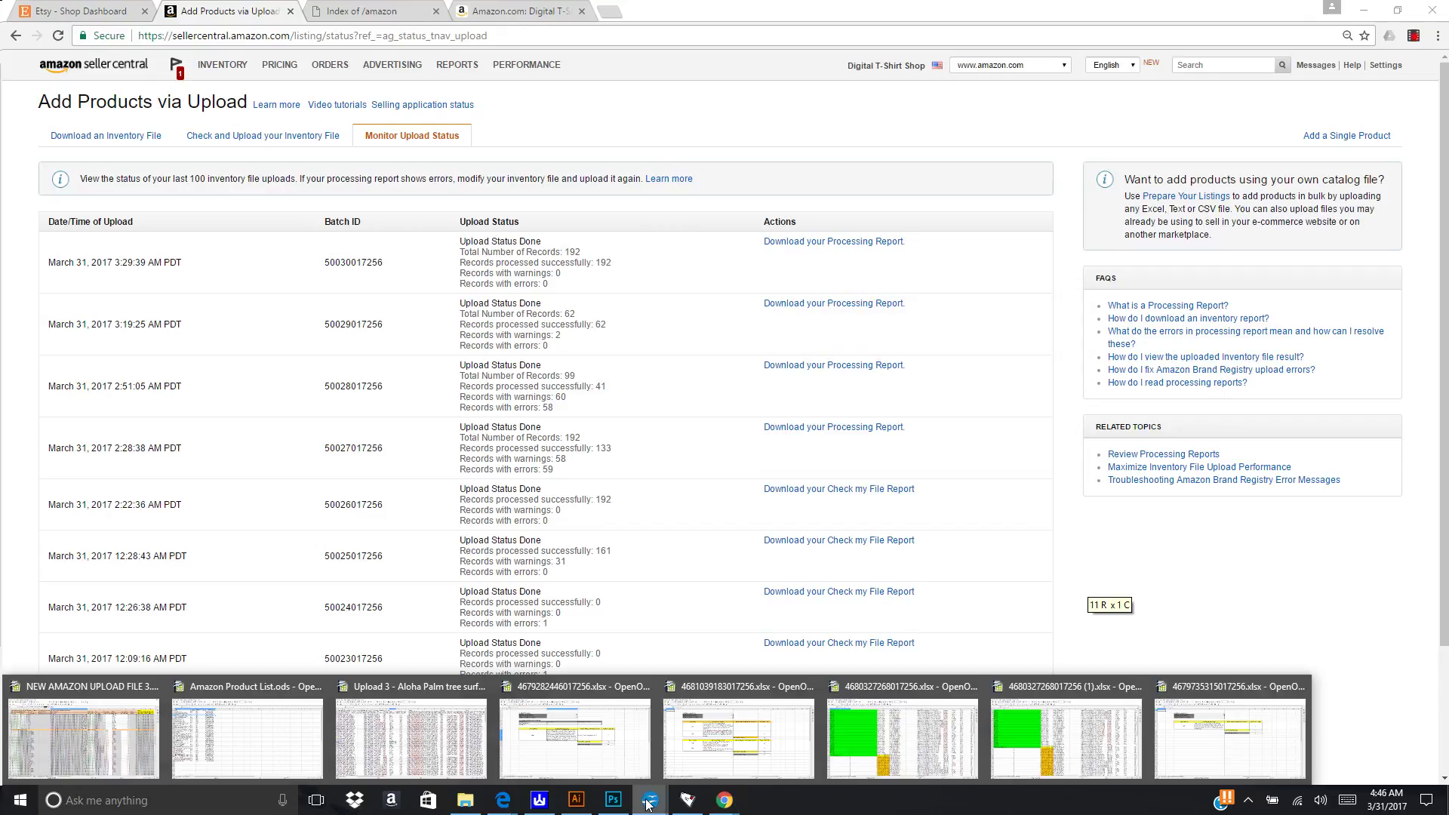
pyautogui.click(891, 740)
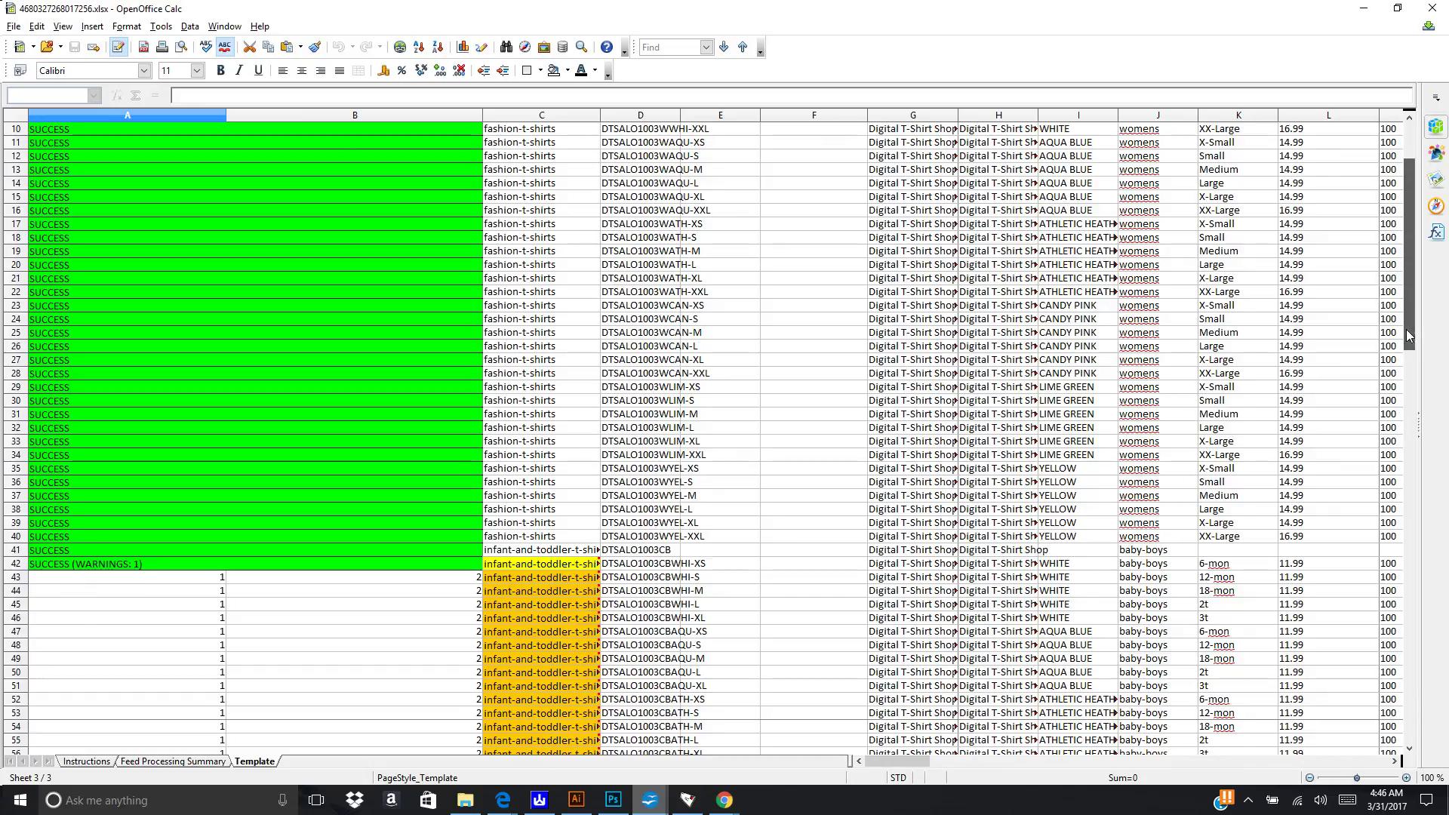
pyautogui.scroll(3, 1406, 329)
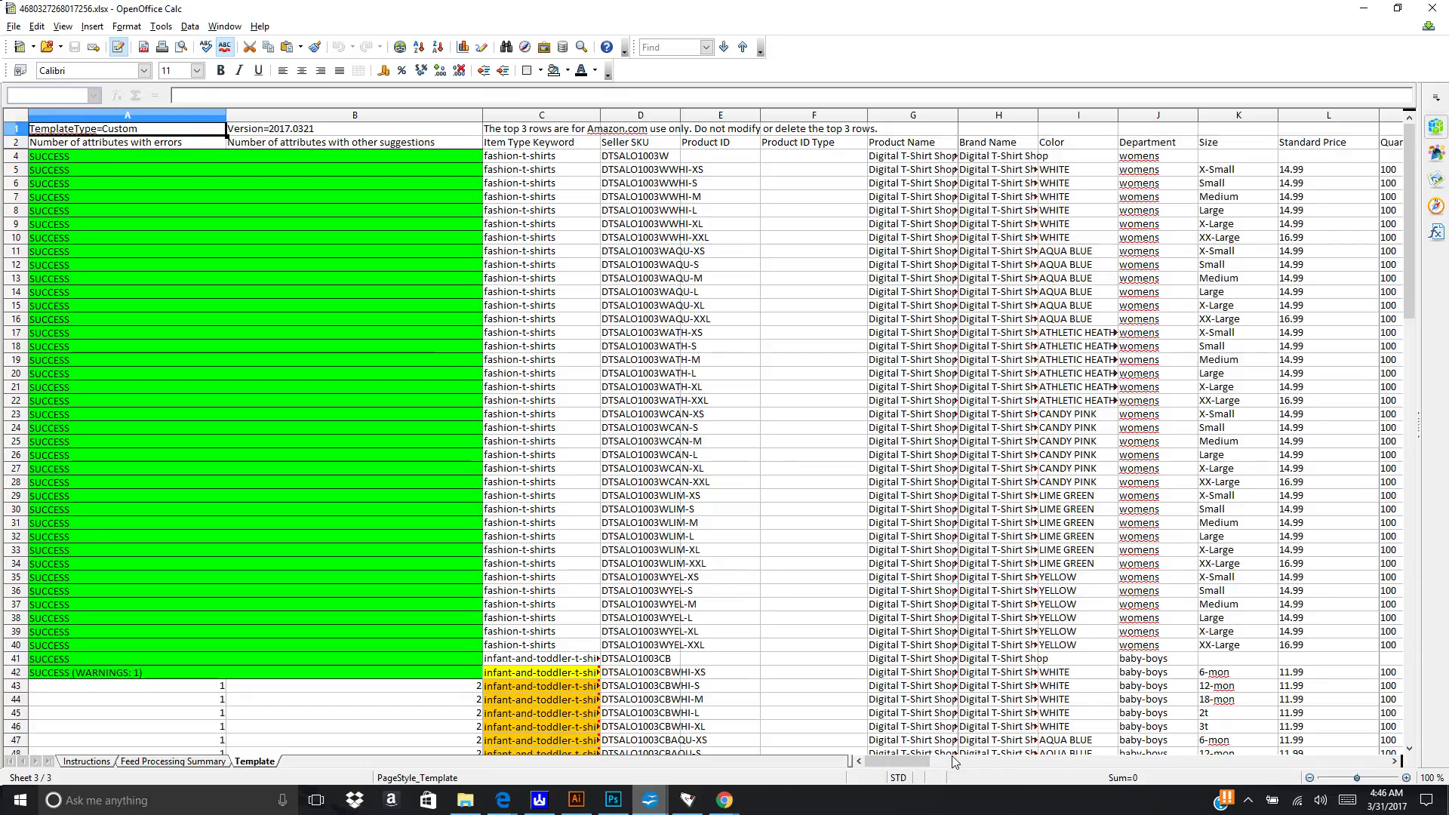
# Step: Examine the Package Weight and Manufacturer's Suggested Retail Price columns, including the women's parent row, in the processing report
pyautogui.moveTo(926, 763); pyautogui.dragTo(1238, 747)
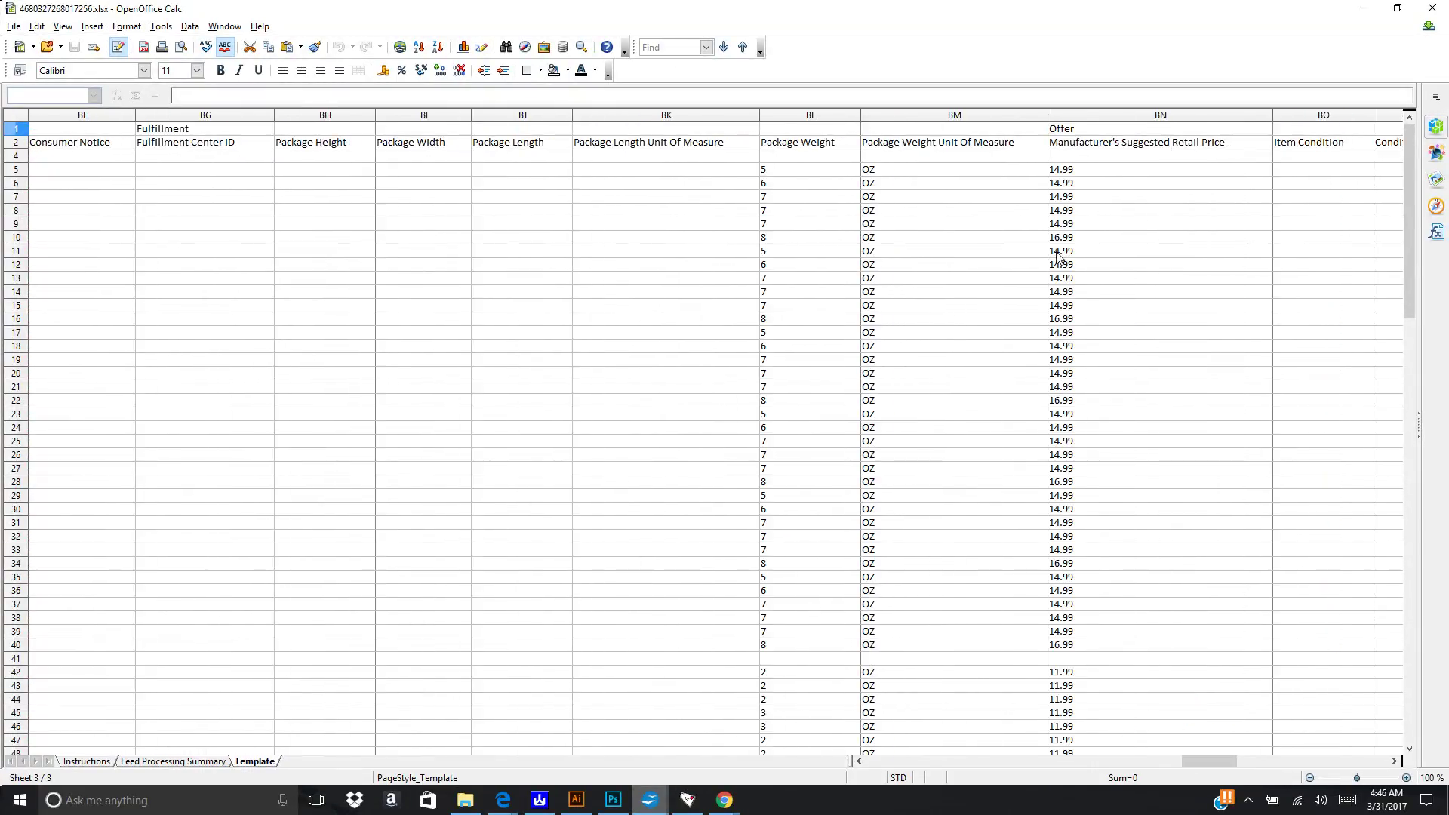
pyautogui.click(1068, 156)
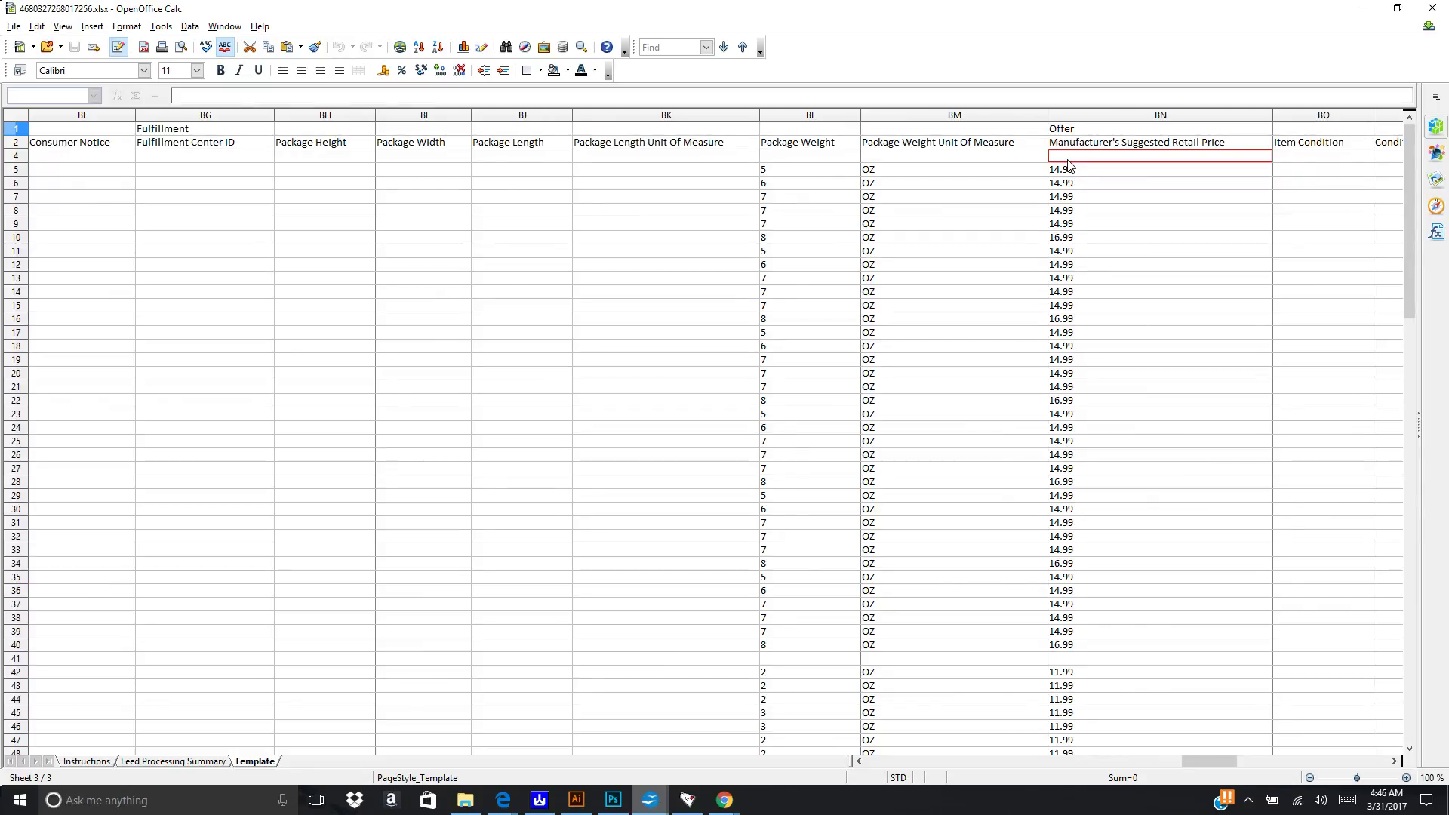
pyautogui.moveTo(834, 185); pyautogui.dragTo(1114, 349)
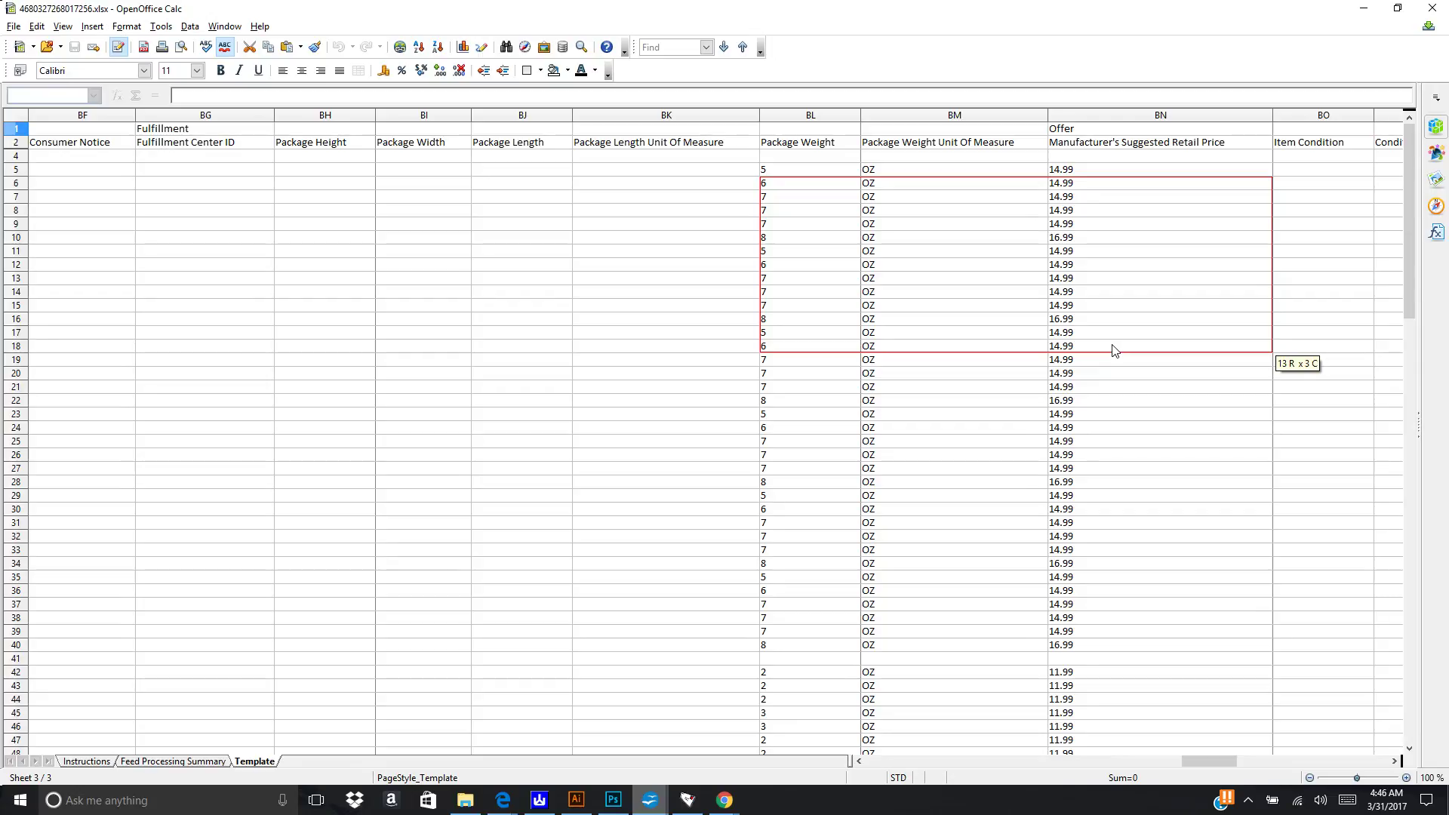
pyautogui.click(1069, 158)
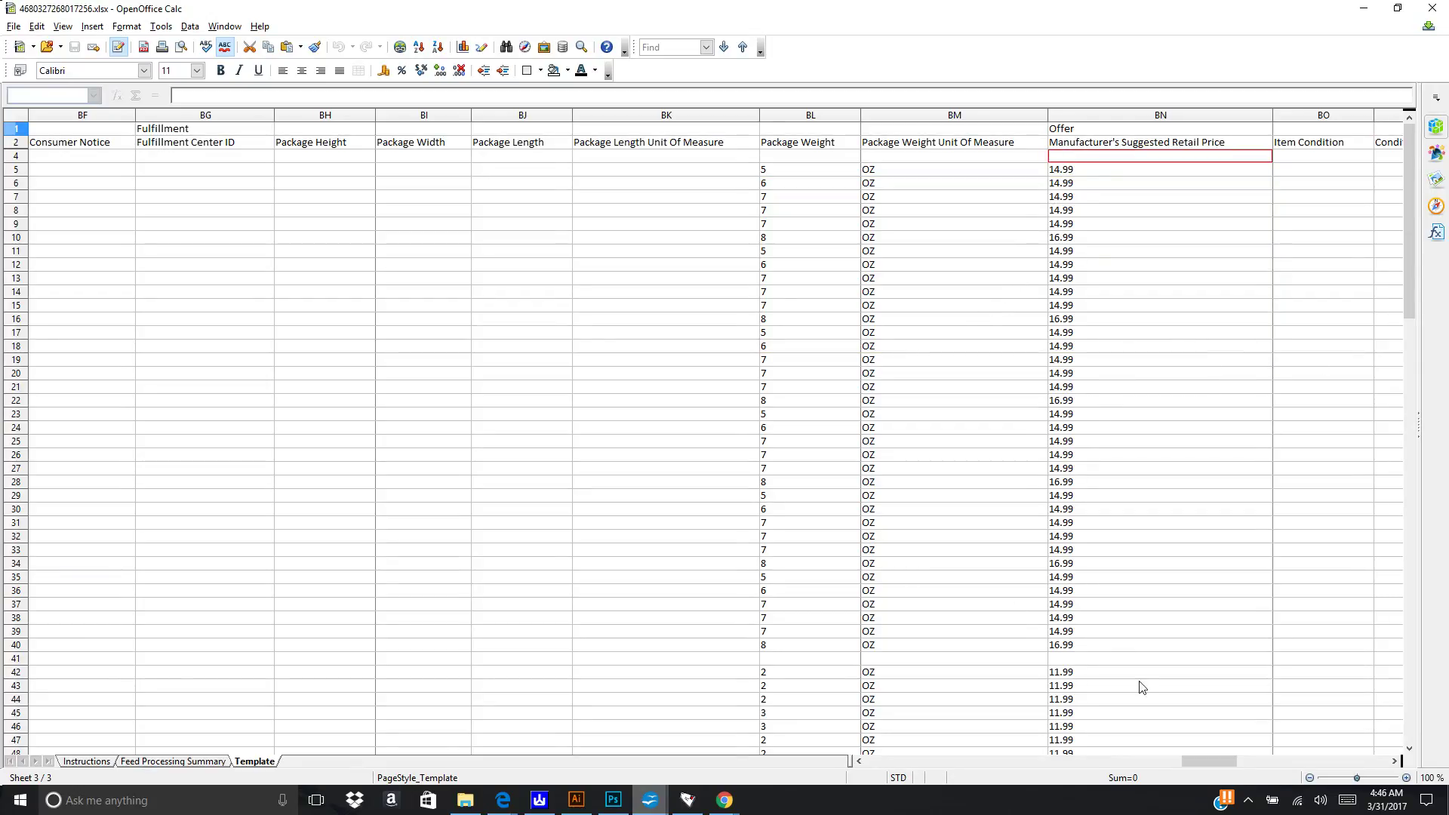
# Step: Examine the flagged baby-boys rows and their error and suggestion columns in the processing report
pyautogui.moveTo(1208, 761); pyautogui.dragTo(876, 762)
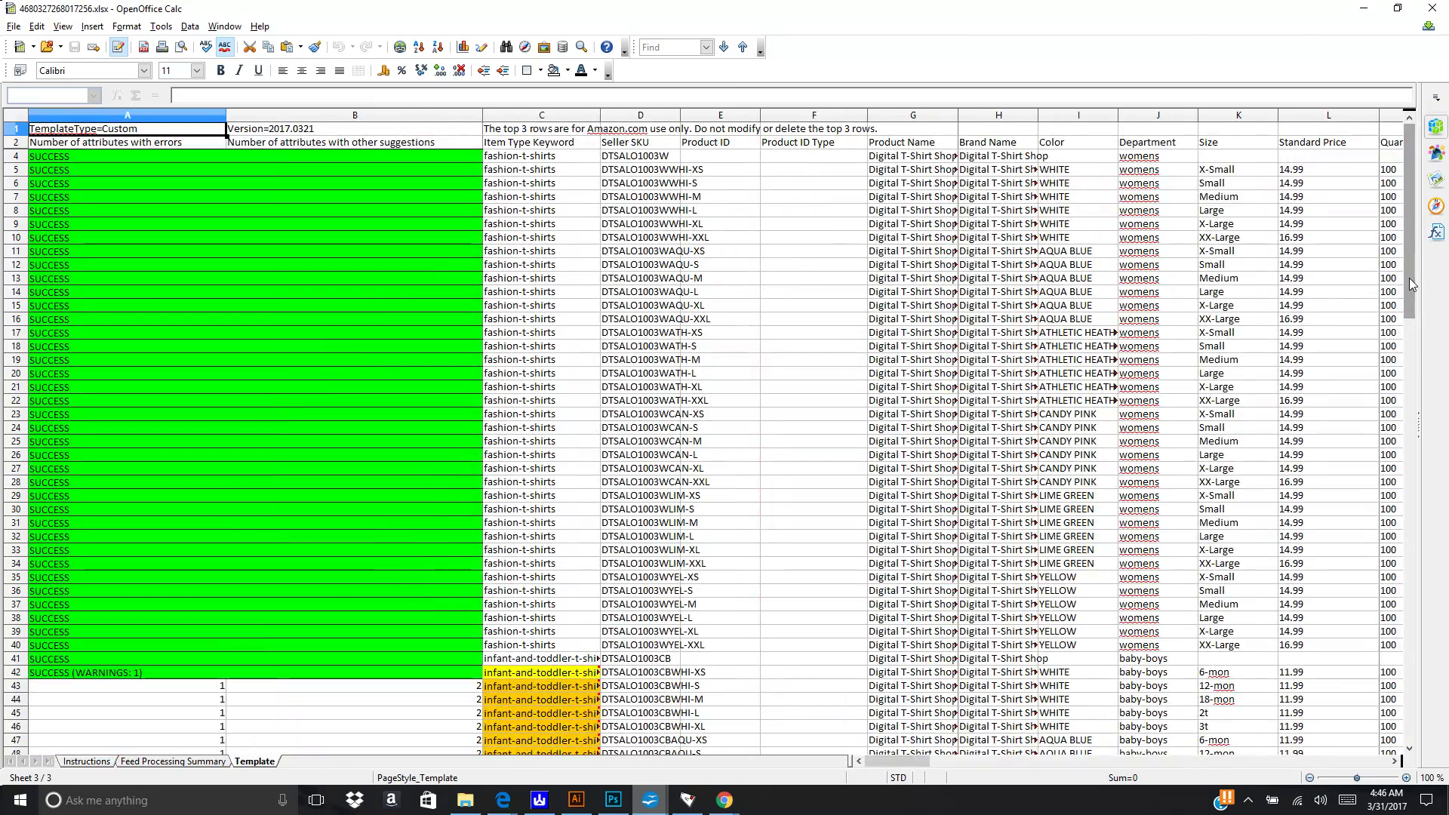
pyautogui.moveTo(1416, 287); pyautogui.dragTo(1427, 378)
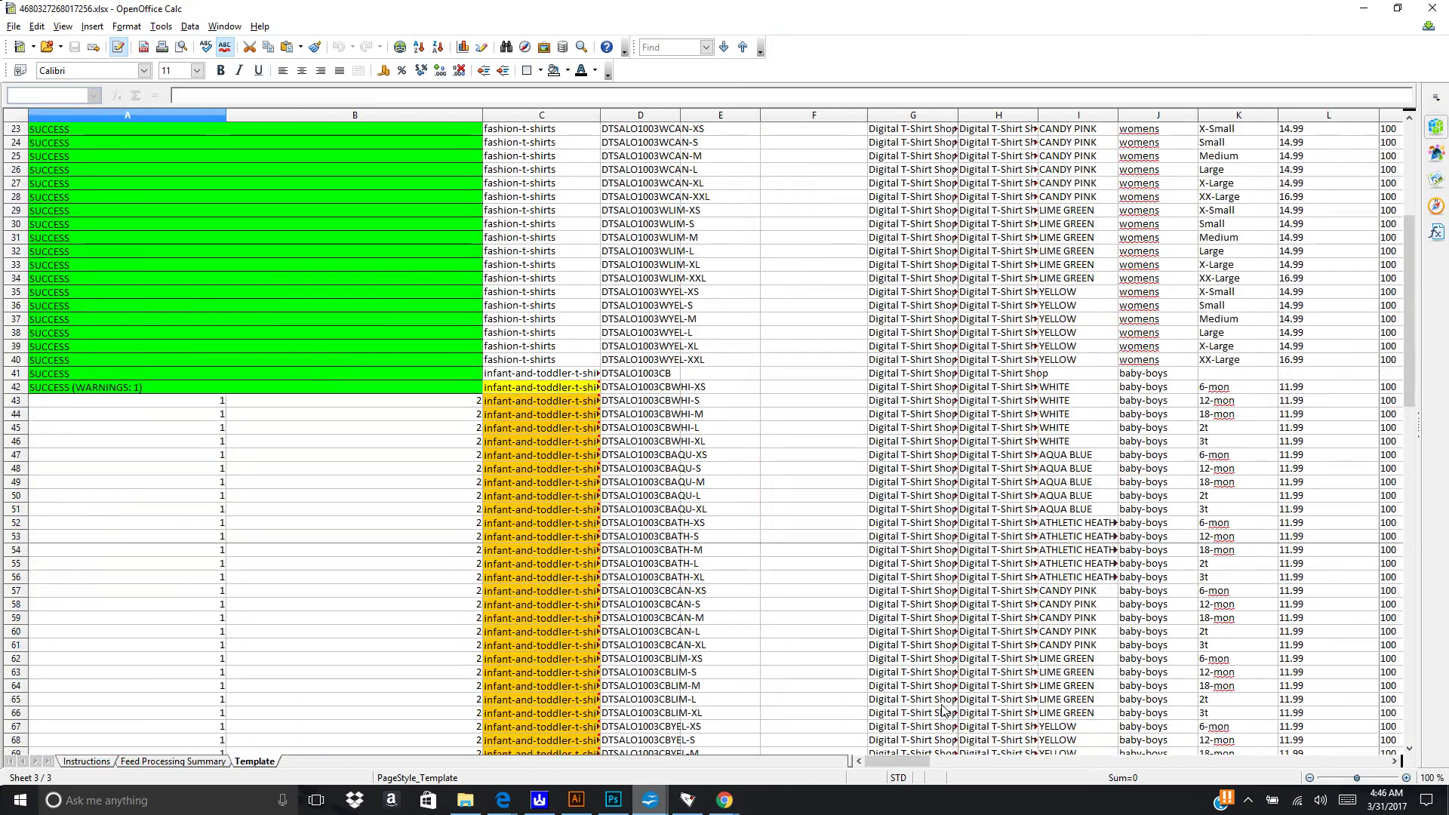
pyautogui.moveTo(898, 769)
pyautogui.mouseDown()
pyautogui.moveTo(1110, 770)
pyautogui.moveTo(944, 770)
pyautogui.moveTo(827, 807)
pyautogui.moveTo(979, 782)
pyautogui.moveTo(904, 786)
pyautogui.mouseUp()
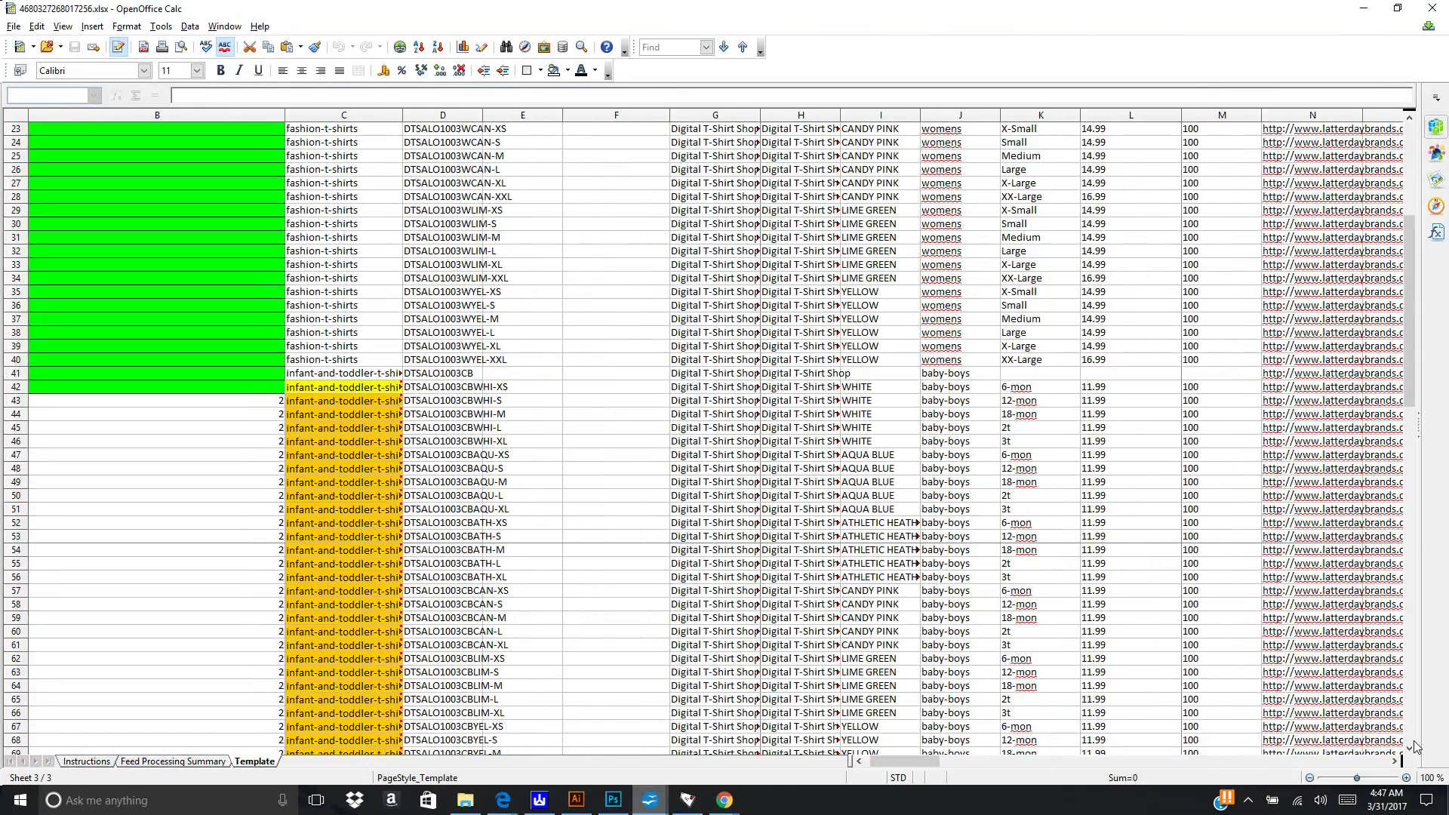
# Step: Compare the Seller SKU, Quantity and Main Image URL columns of the women's shirt rows in the report
pyautogui.click(1397, 762)
pyautogui.click(1397, 763)
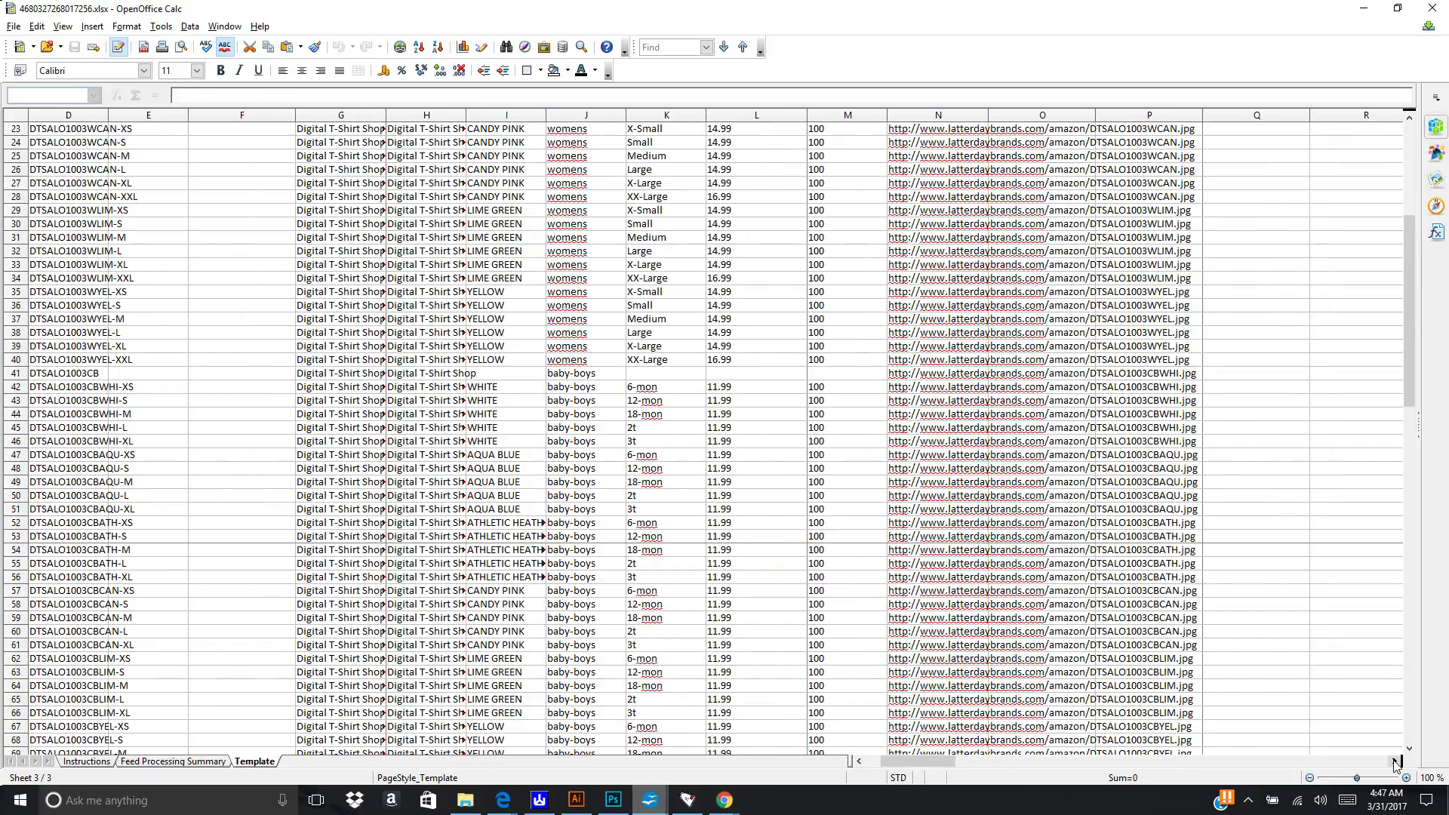
pyautogui.moveTo(1411, 309); pyautogui.dragTo(1388, 200)
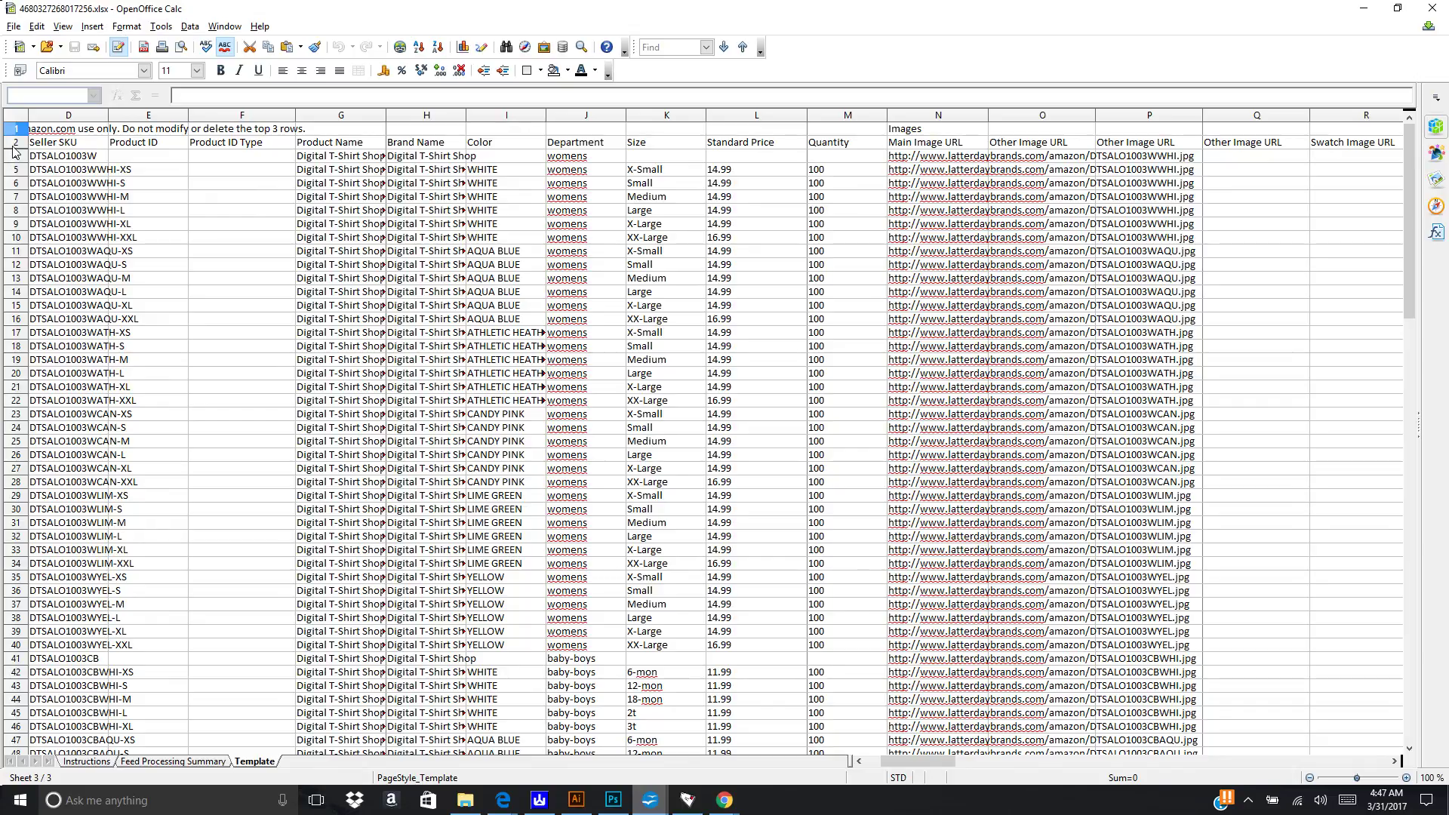
pyautogui.click(844, 196)
pyautogui.click(86, 256)
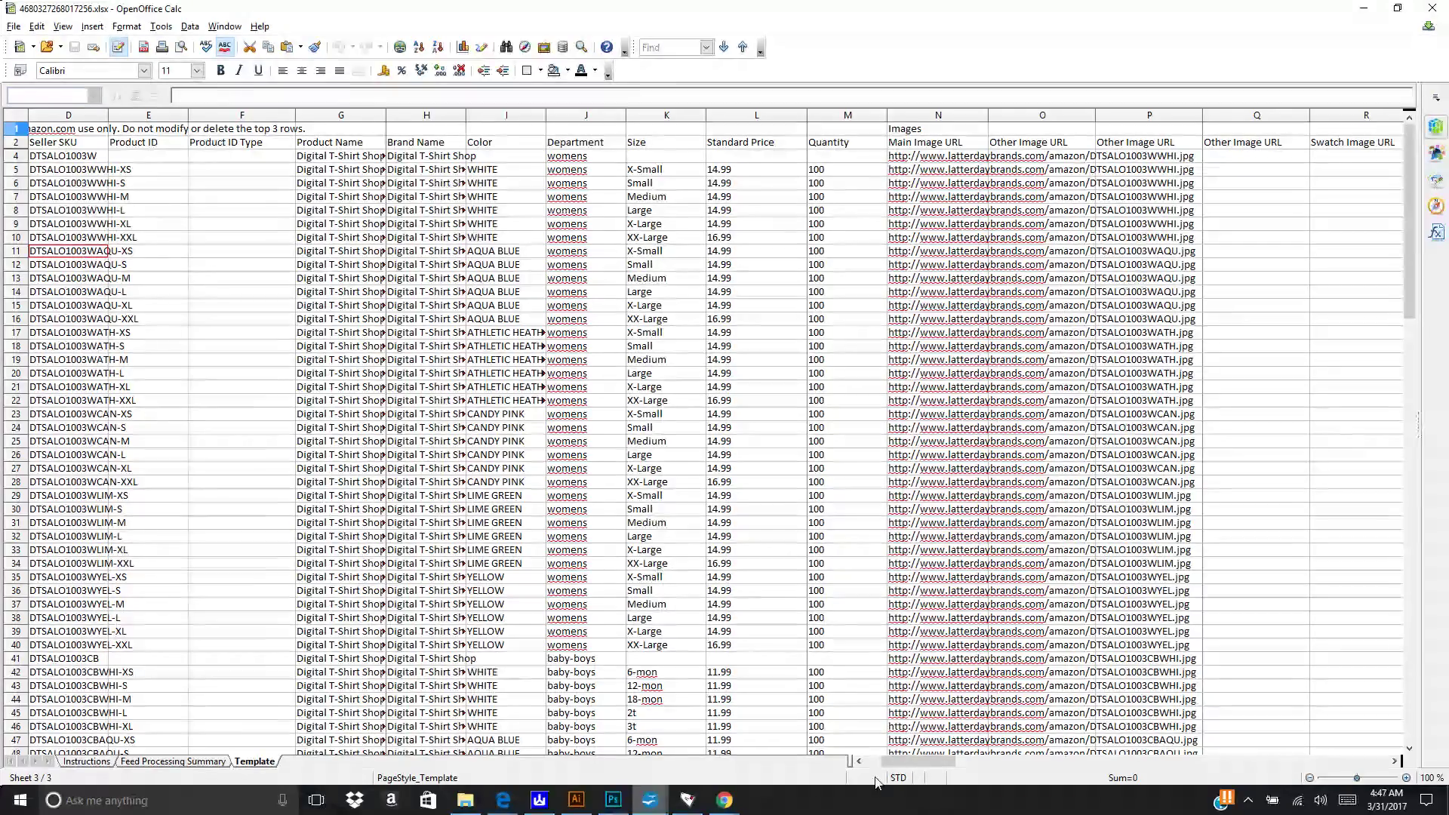
# Step: Compare the Parentage and Parent SKU values where the women's rows end and the baby-boys rows begin
pyautogui.moveTo(915, 772); pyautogui.dragTo(924, 772)
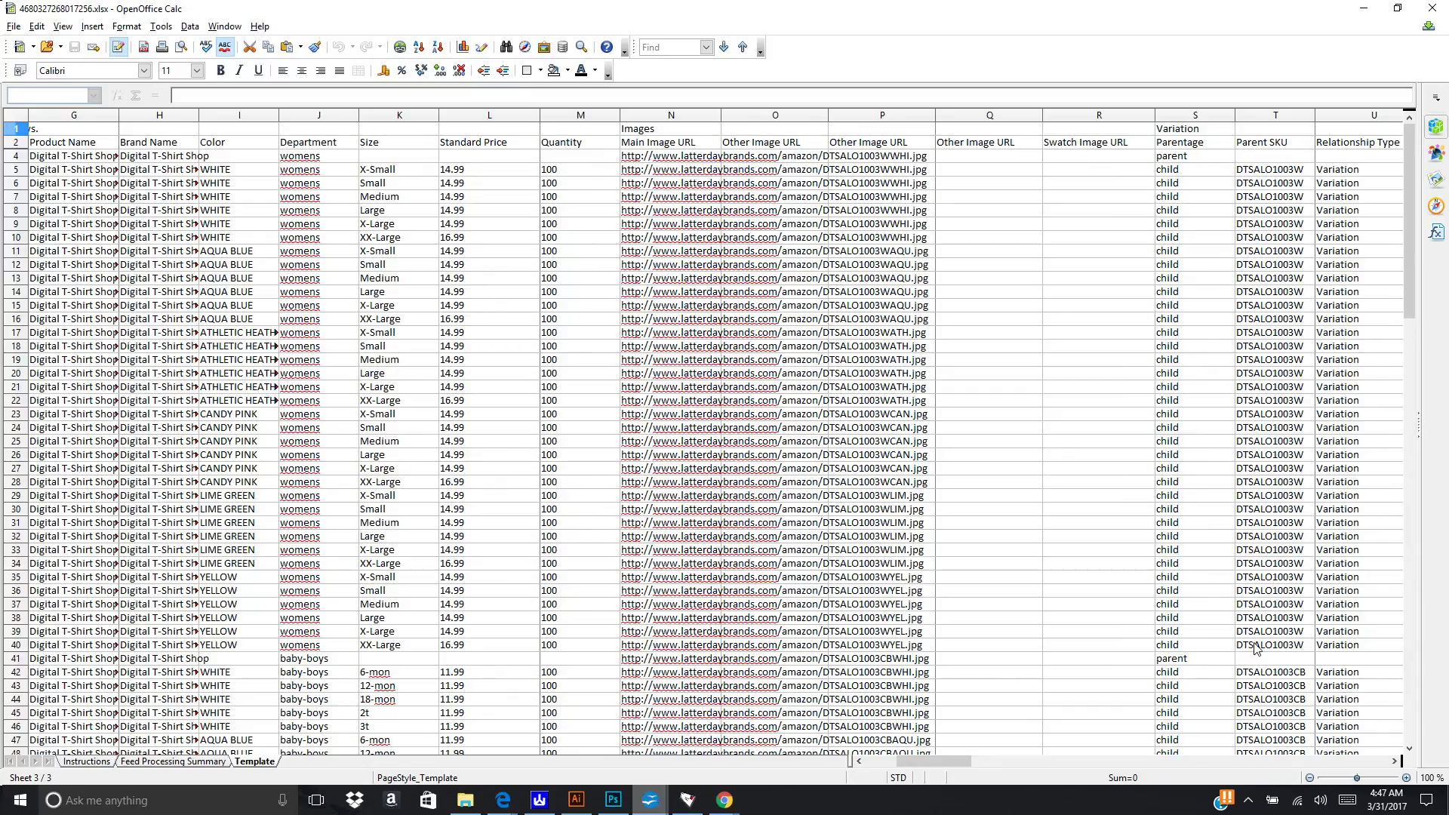
pyautogui.moveTo(1284, 683); pyautogui.dragTo(1285, 685)
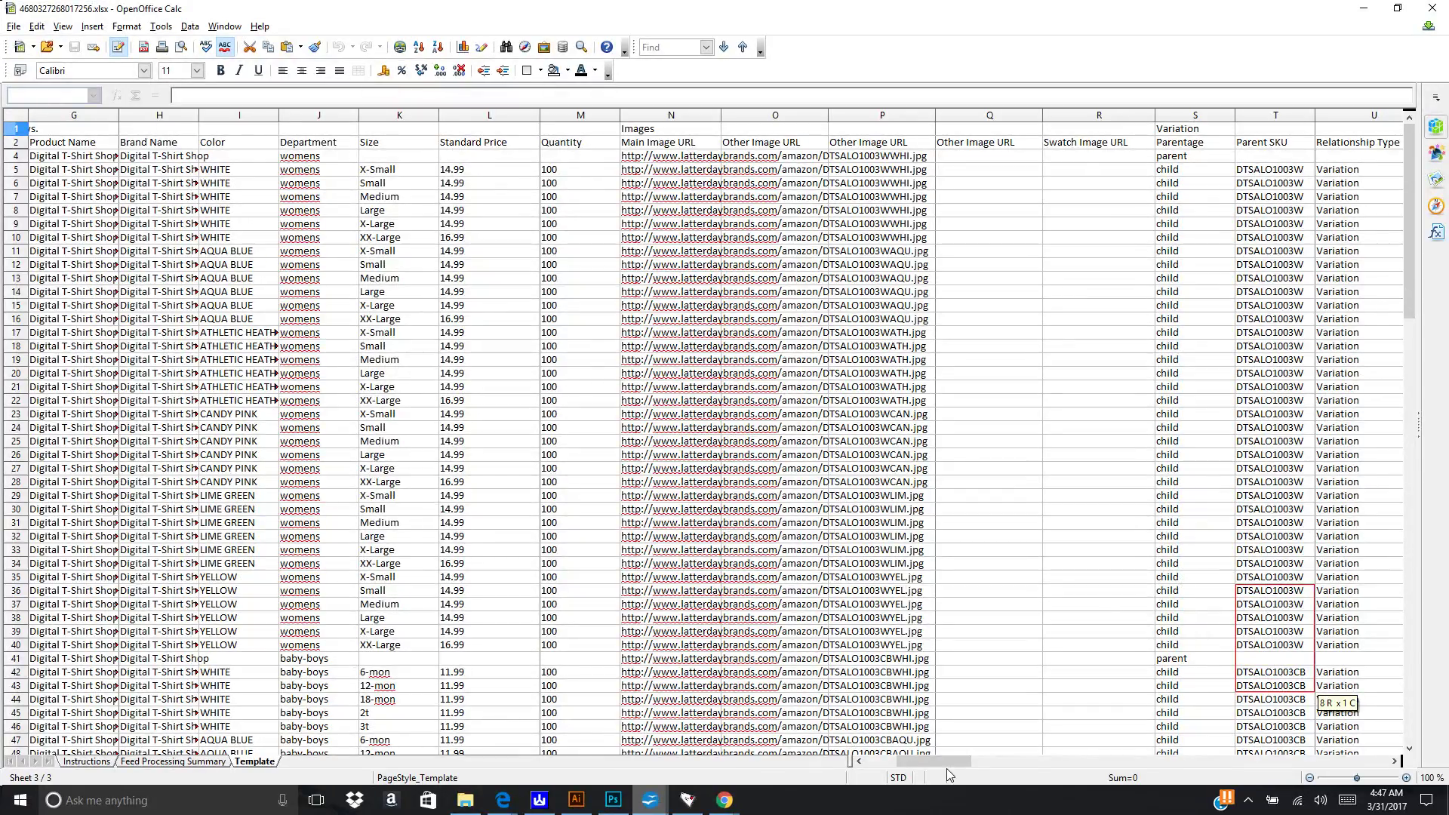
pyautogui.moveTo(947, 767); pyautogui.dragTo(987, 767)
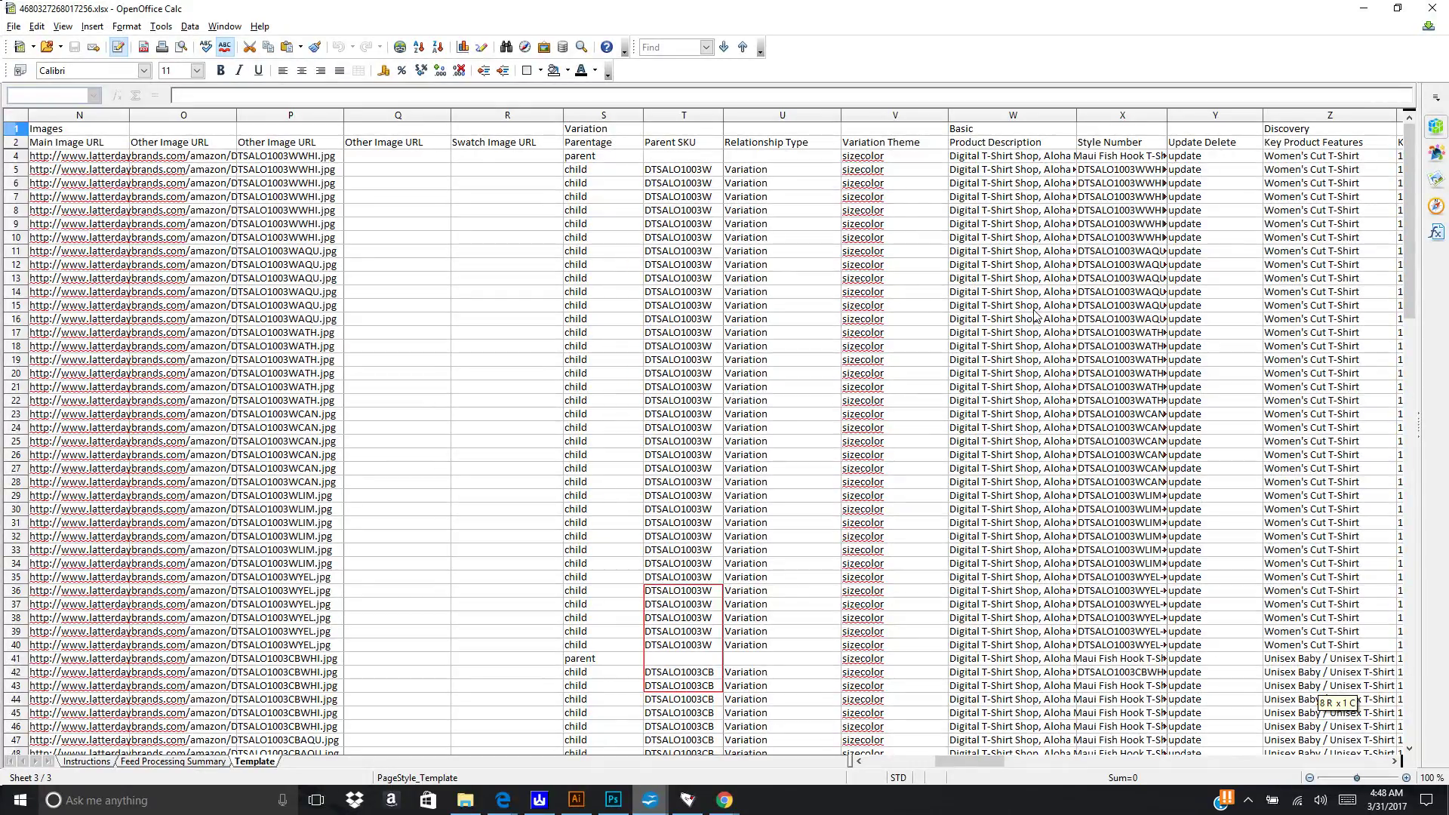
# Step: Examine the Update Delete and Style Number columns for the women's and baby-boys shirts
pyautogui.click(1195, 323)
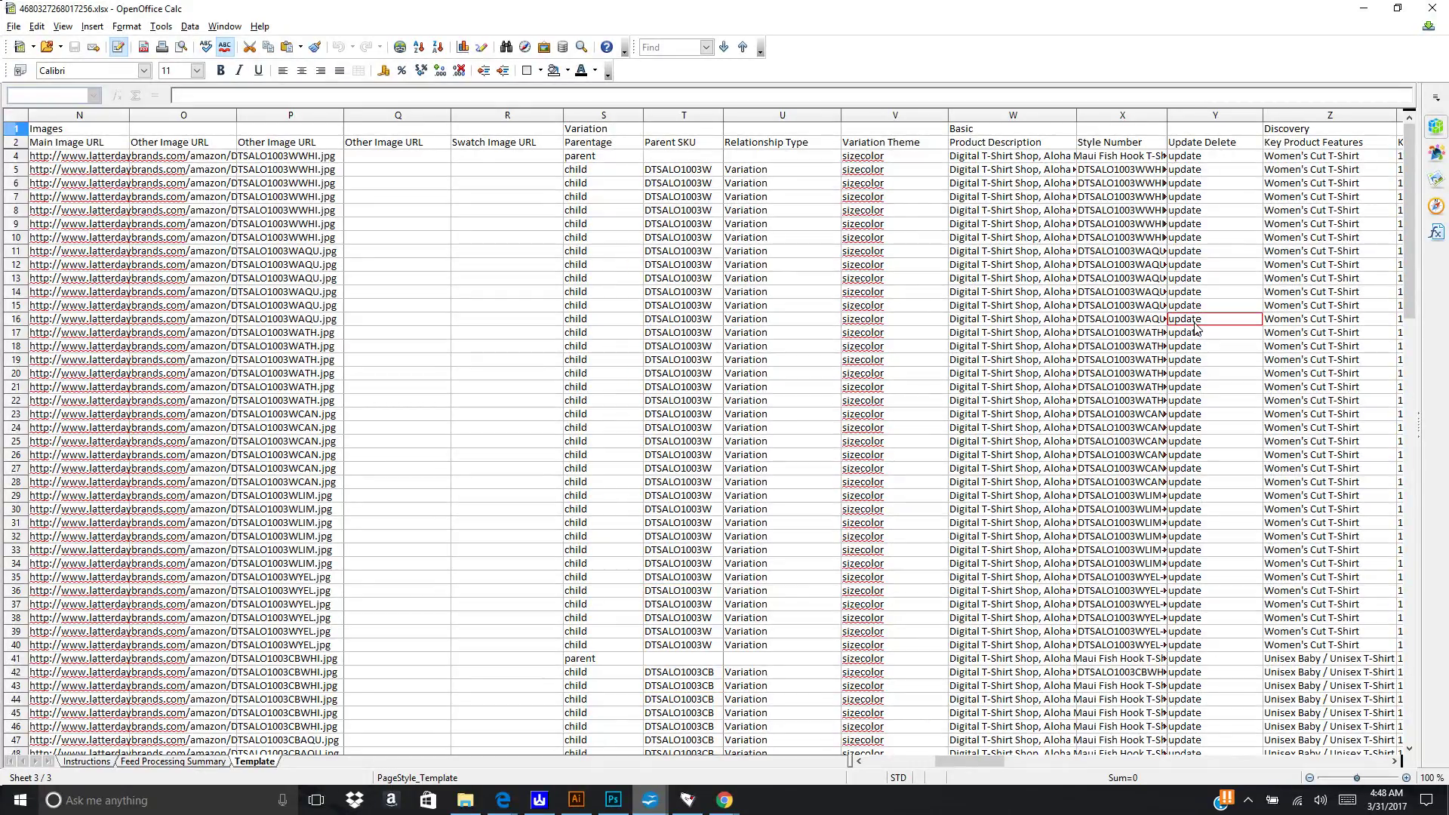
pyautogui.moveTo(1126, 237); pyautogui.dragTo(1123, 627)
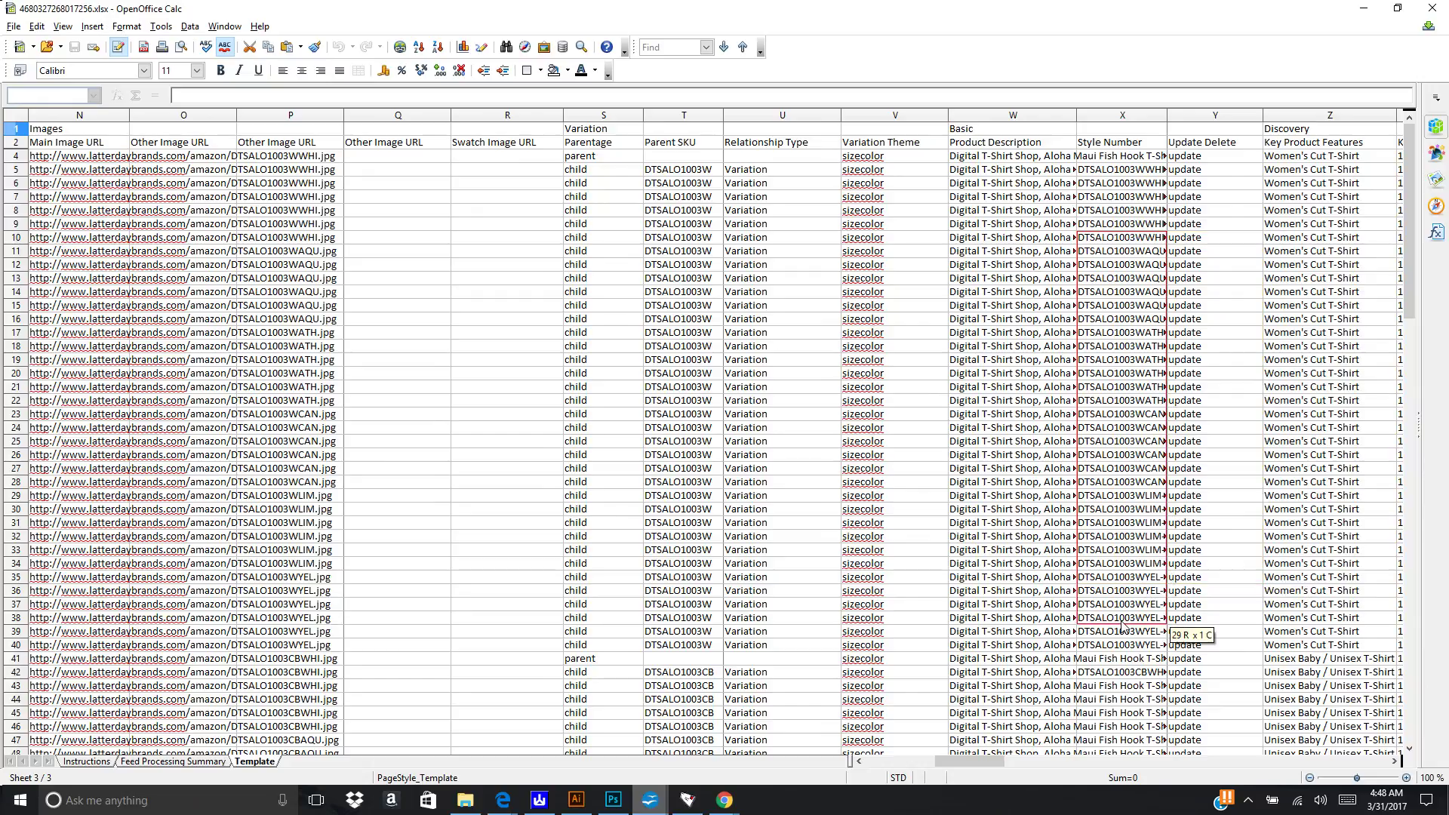
pyautogui.click(1406, 297)
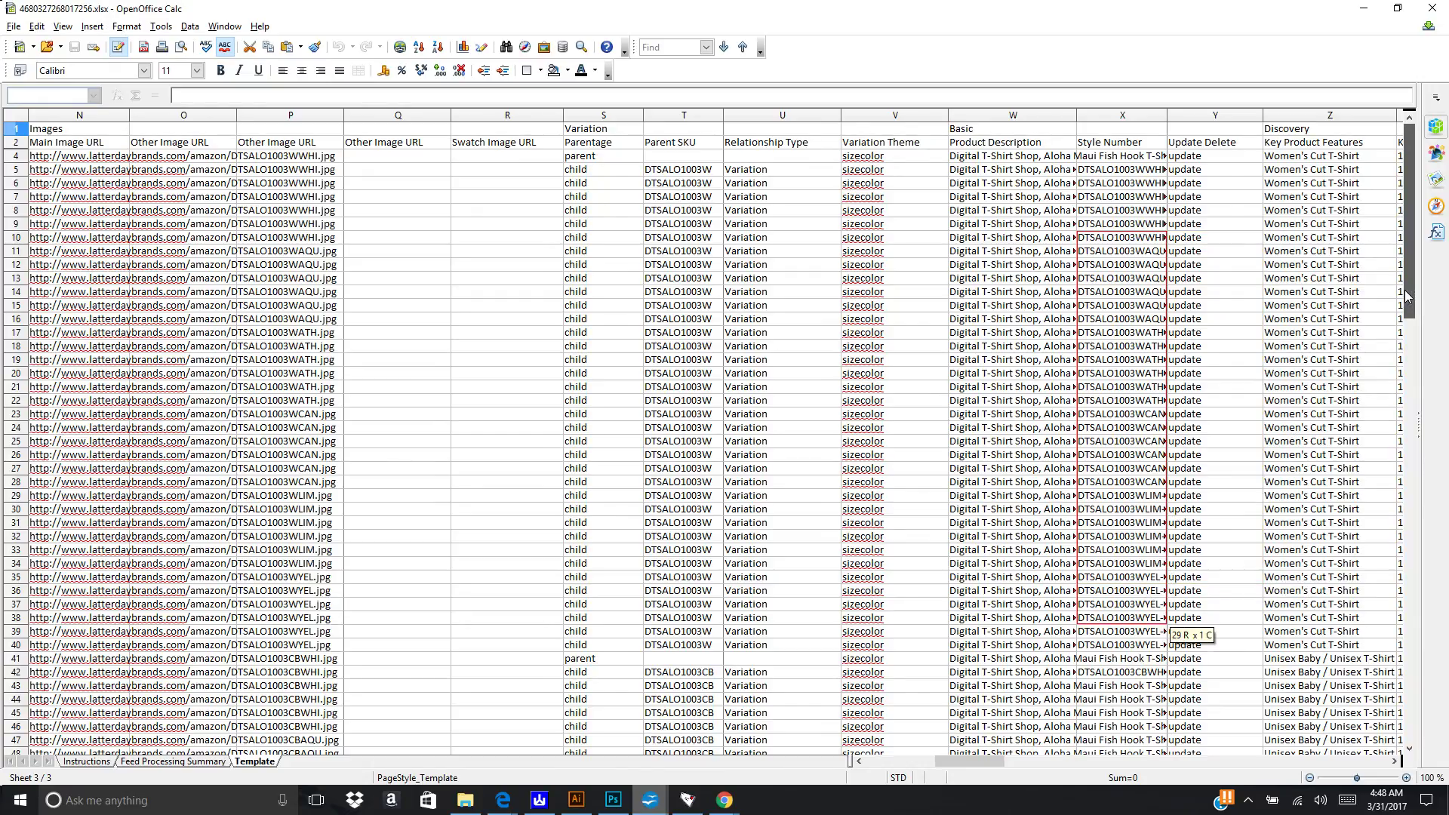
pyautogui.moveTo(1406, 290); pyautogui.dragTo(1408, 385)
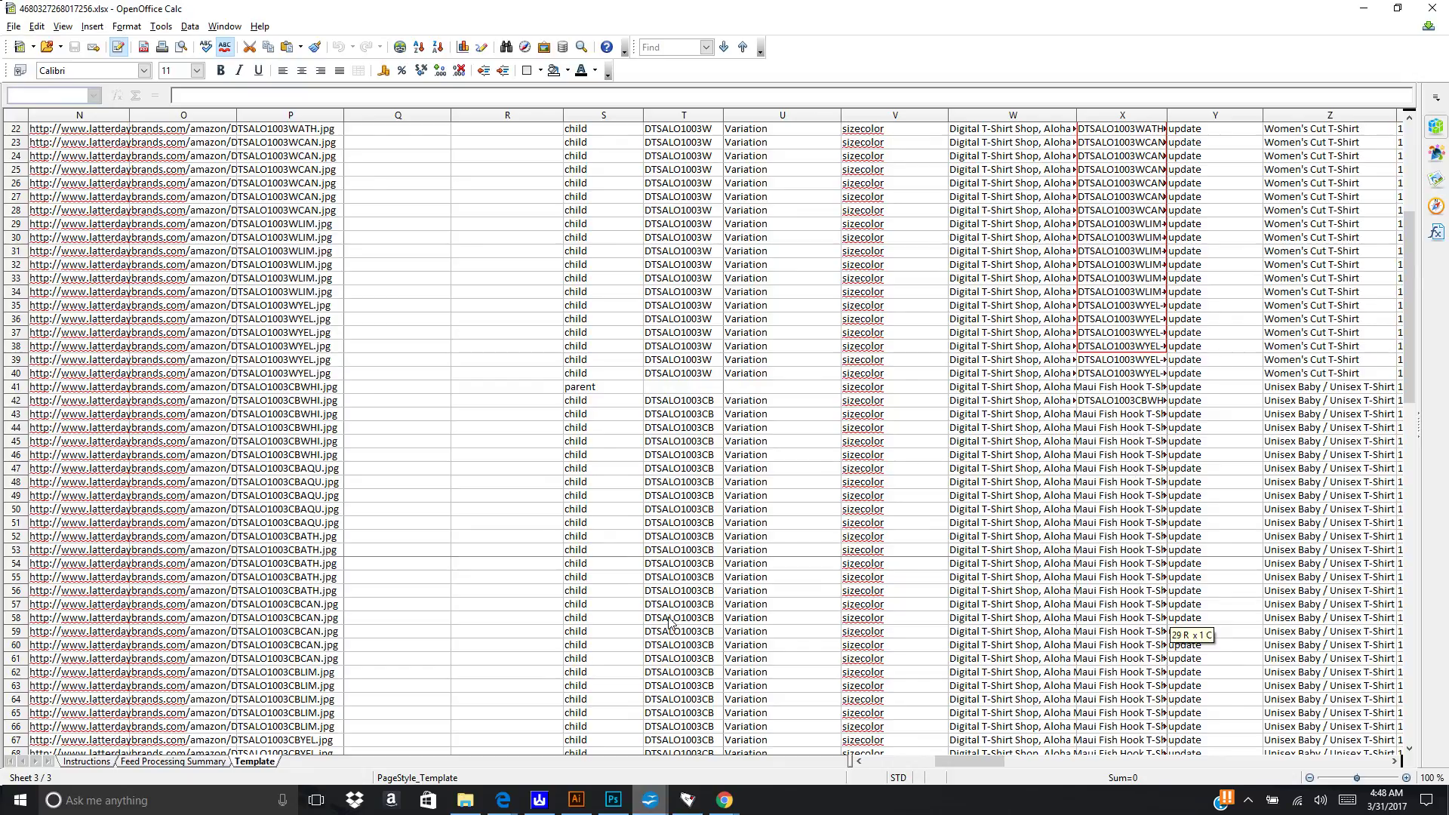
# Step: Return to Seller Central in Chrome and check the processed record count of the March 31, 2017 3:29:39 AM upload
pyautogui.click(651, 803)
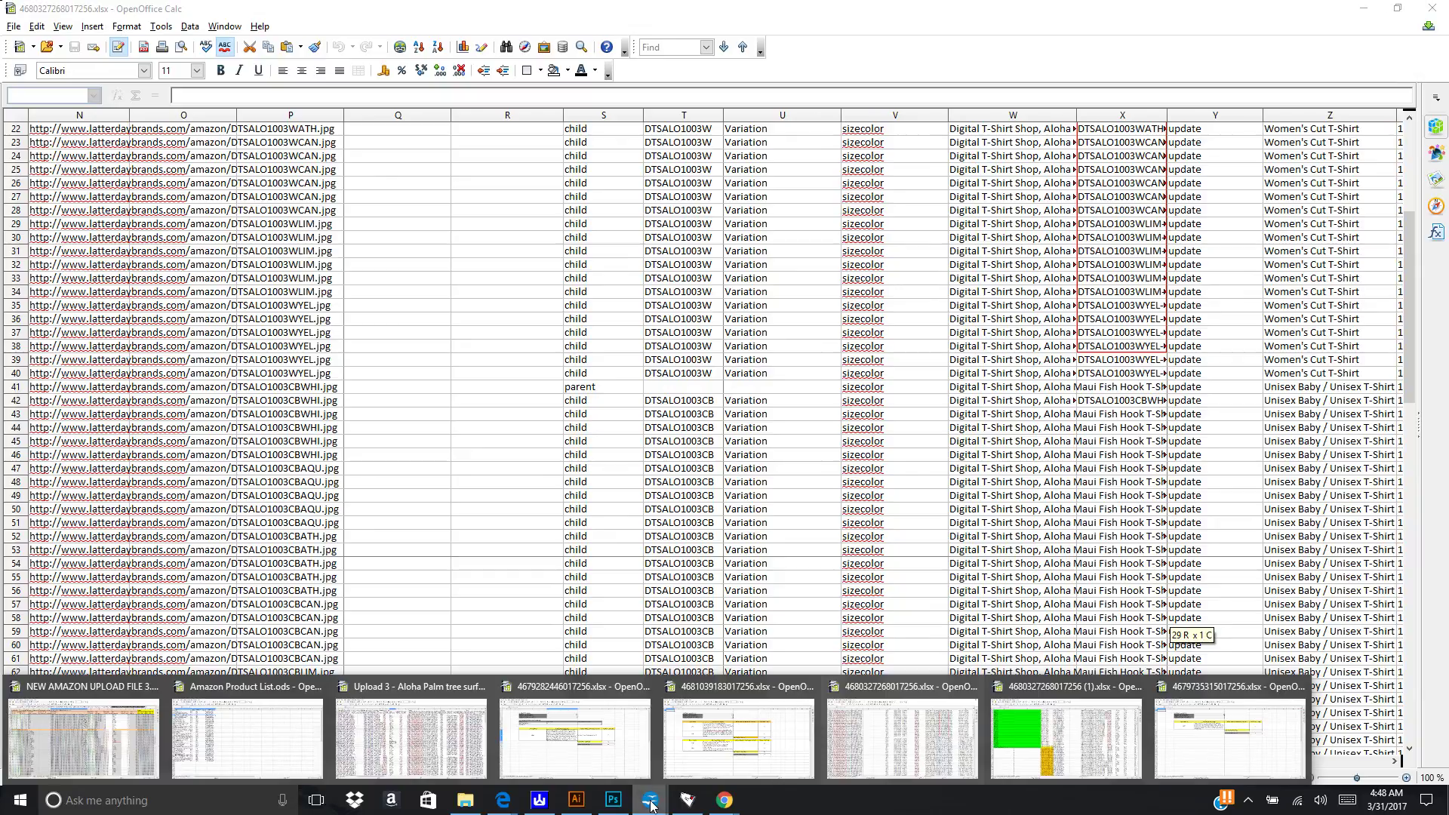
pyautogui.moveTo(723, 808)
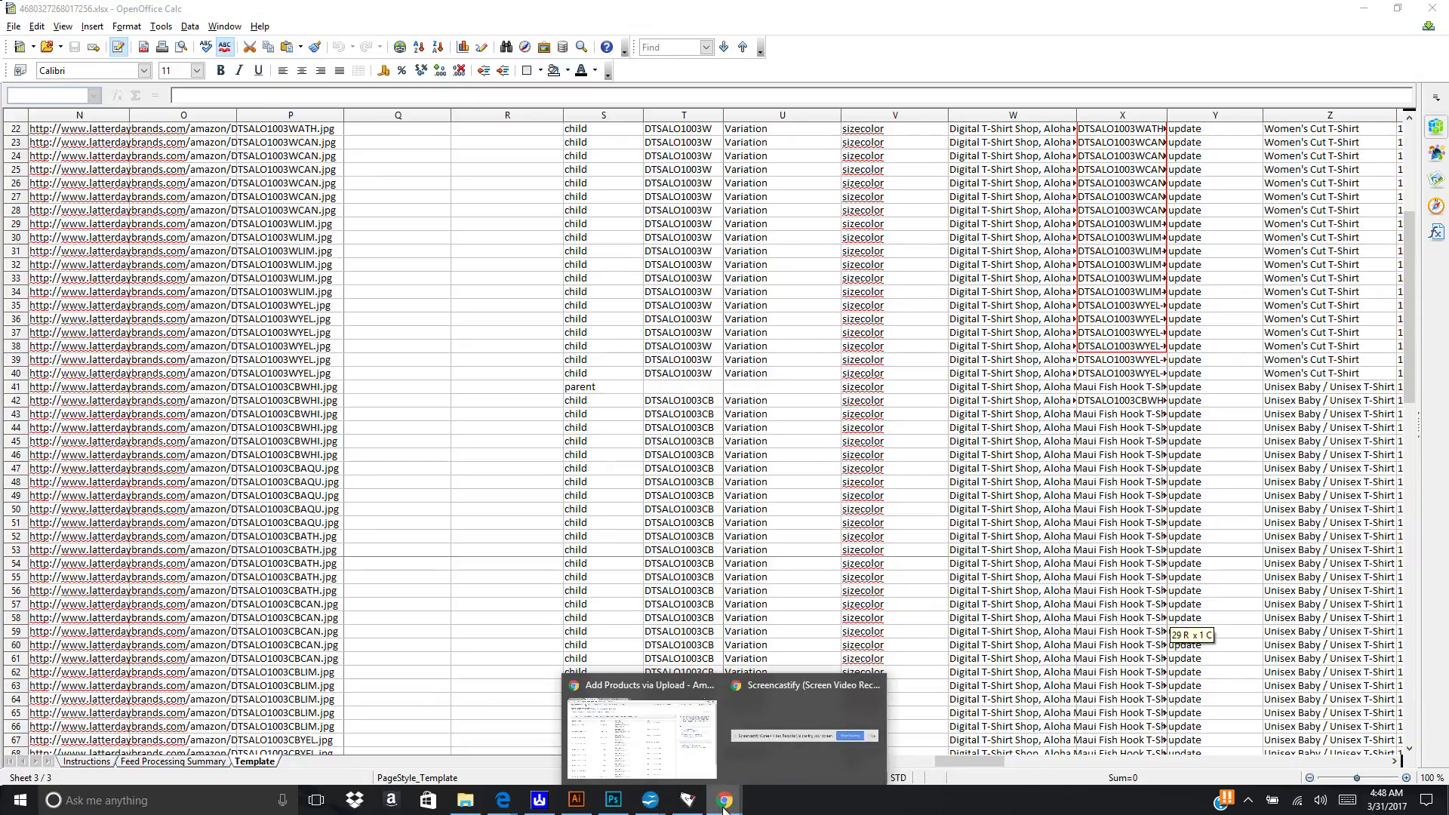
pyautogui.click(678, 754)
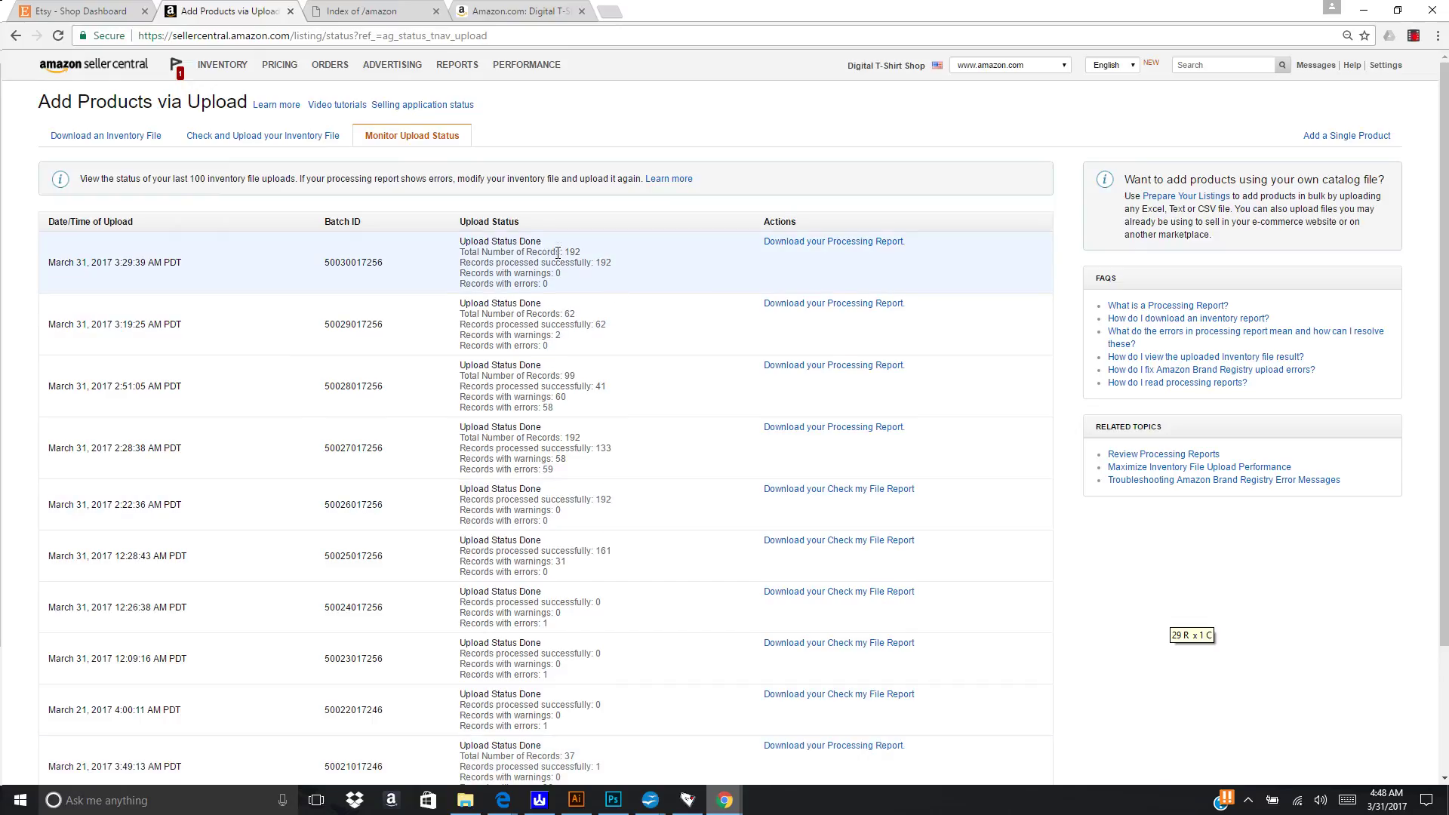
pyautogui.moveTo(582, 250)
pyautogui.mouseDown()
pyautogui.moveTo(565, 252)
pyautogui.moveTo(586, 264)
pyautogui.mouseUp()
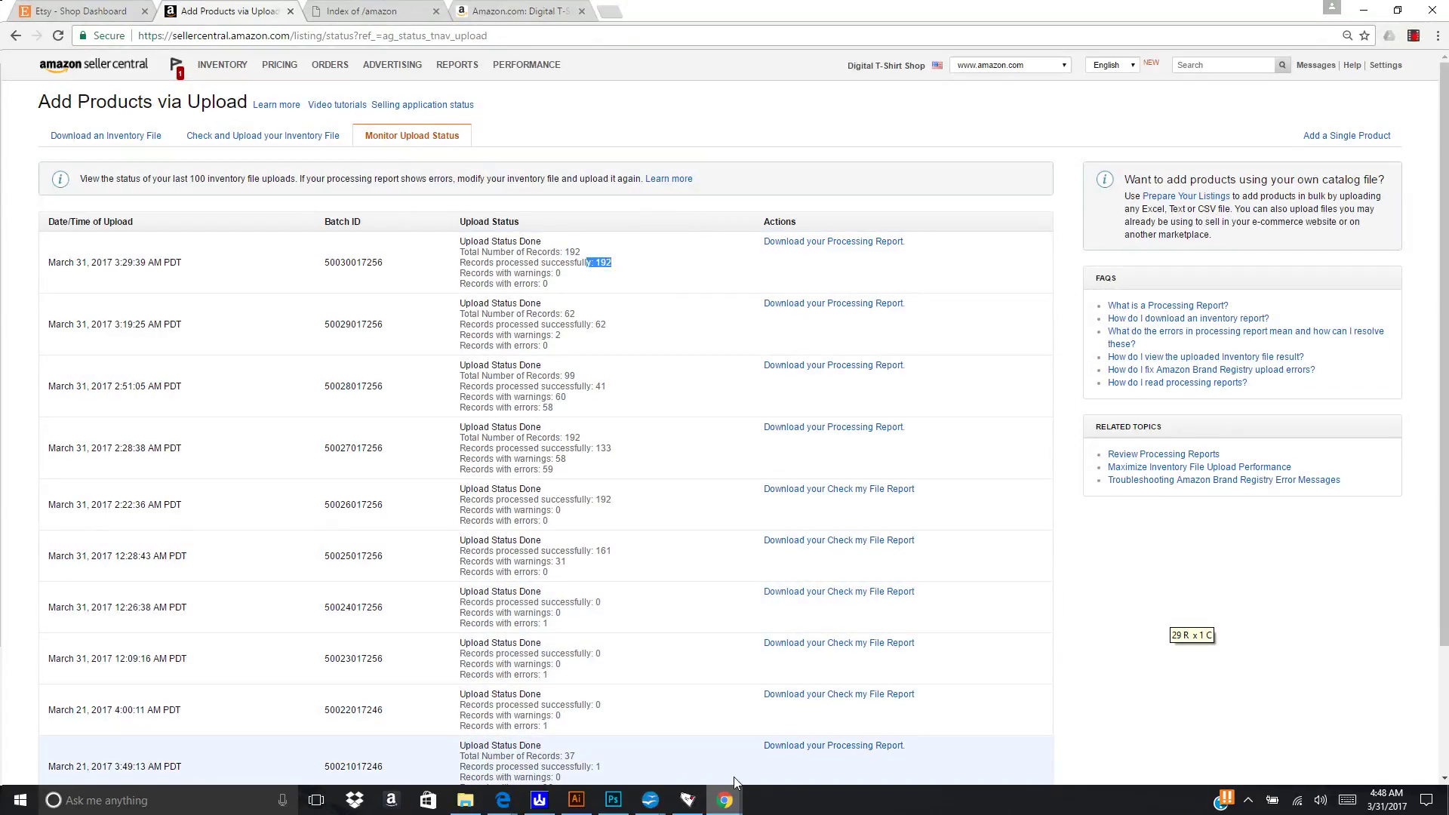
# Step: On the open Amazon store page, replace the previous search with "aloha surfboard t-shirt" and run it
pyautogui.click(724, 800)
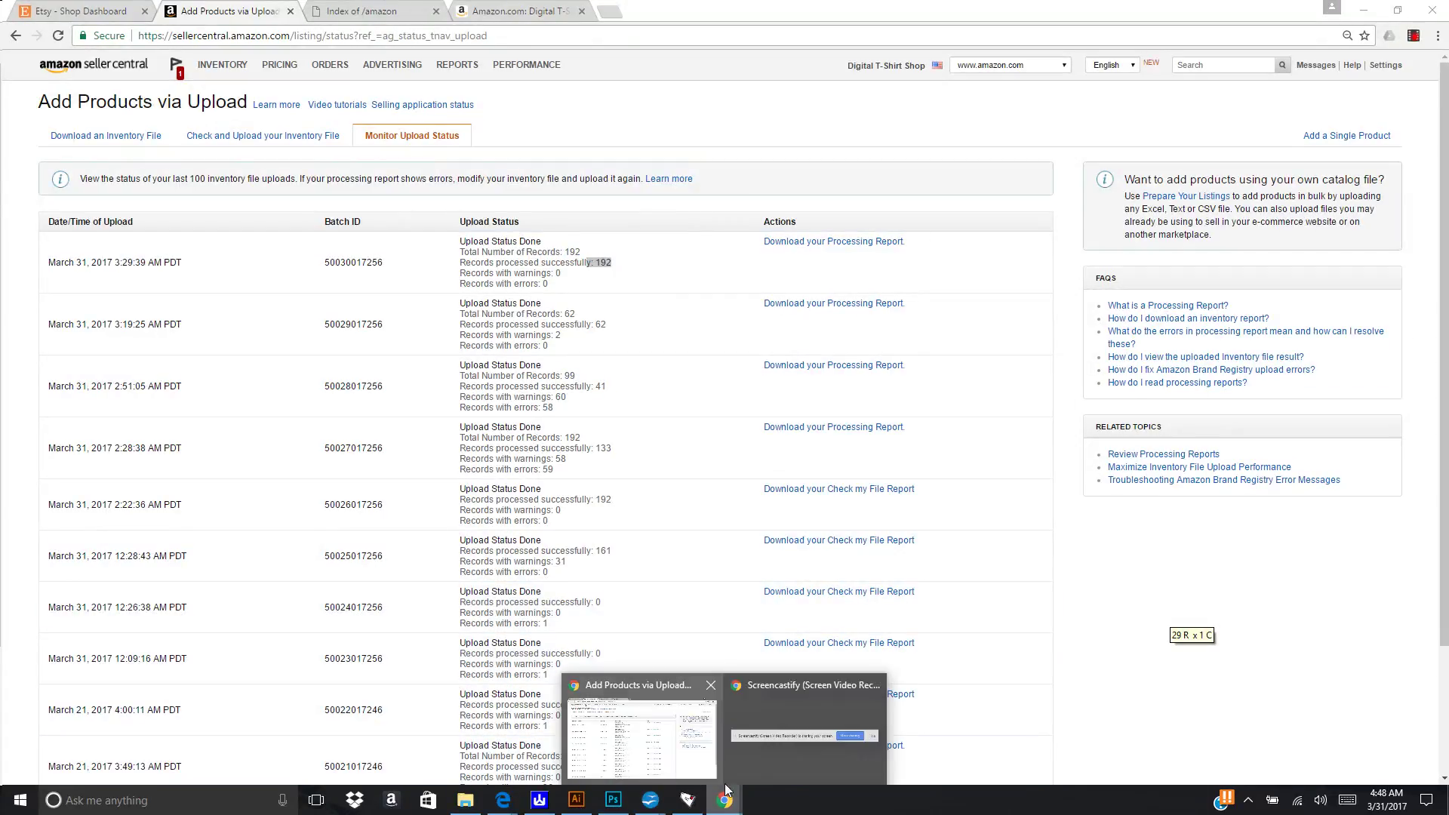
pyautogui.click(682, 751)
pyautogui.click(524, 12)
pyautogui.click(474, 68)
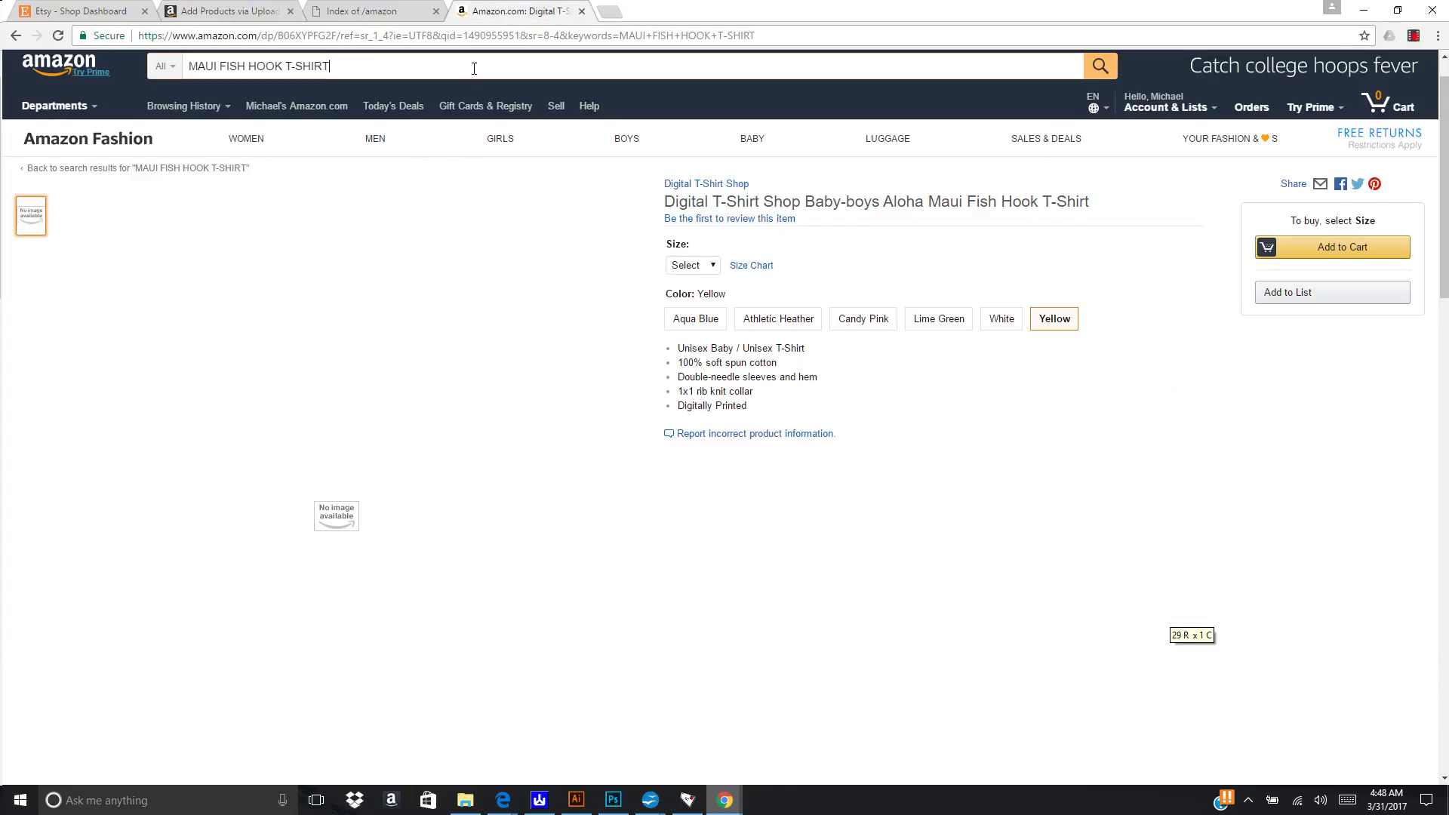
pyautogui.press('BackSpace')
pyautogui.press('BackSpace')
pyautogui.press('BackSpace')
pyautogui.press('BackSpace')
pyautogui.press('BackSpace')
pyautogui.press('BackSpace')
pyautogui.press('BackSpace')
pyautogui.press('BackSpace')
pyautogui.press('BackSpace')
pyautogui.press('BackSpace')
pyautogui.press('BackSpace')
pyautogui.press('BackSpace')
pyautogui.press('BackSpace')
pyautogui.press('BackSpace')
pyautogui.press('BackSpace')
pyautogui.press('BackSpace')
pyautogui.press('BackSpace')
pyautogui.press('BackSpace')
pyautogui.press('BackSpace')
pyautogui.write('a')
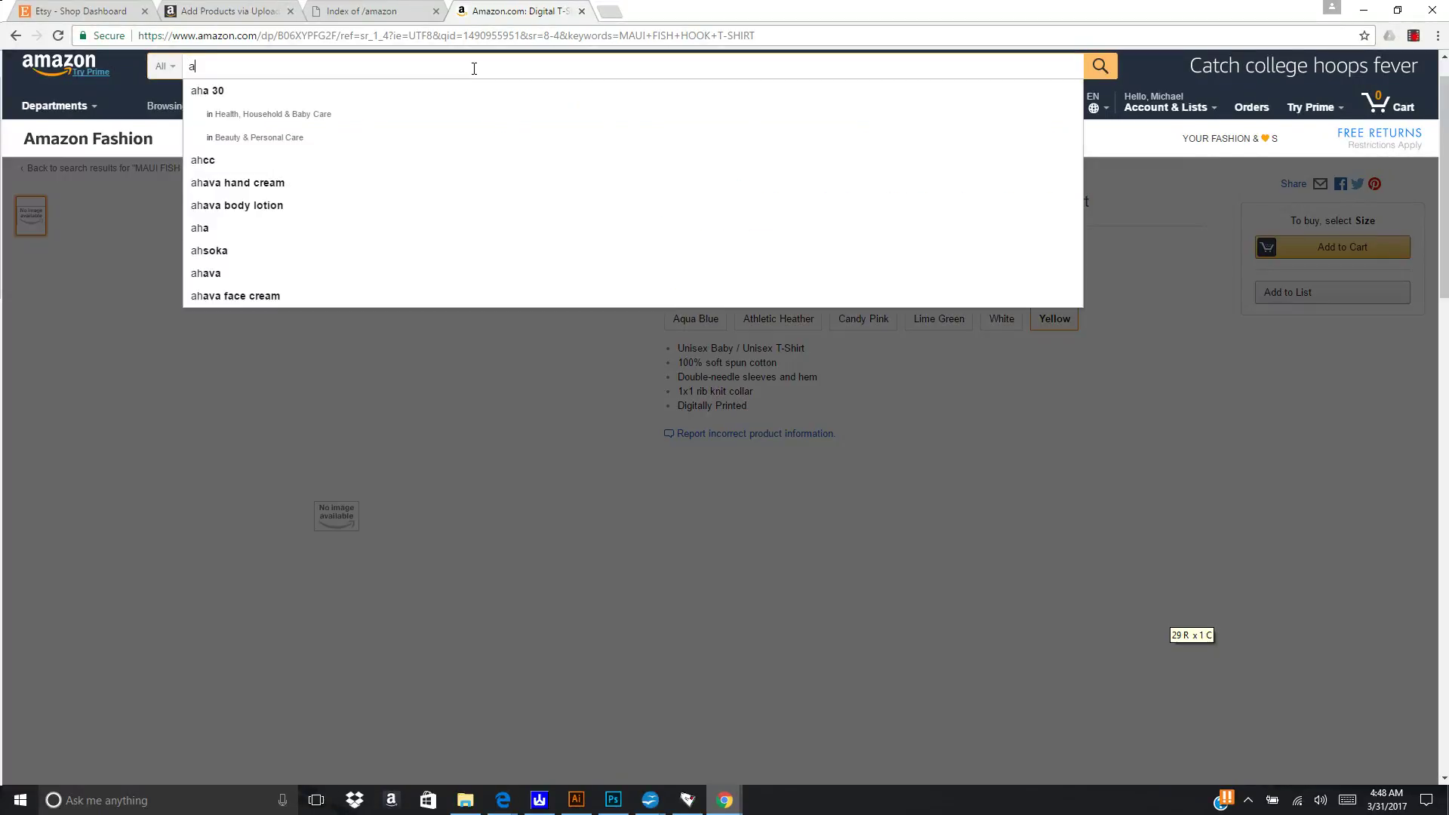
pyautogui.write('loha suf')
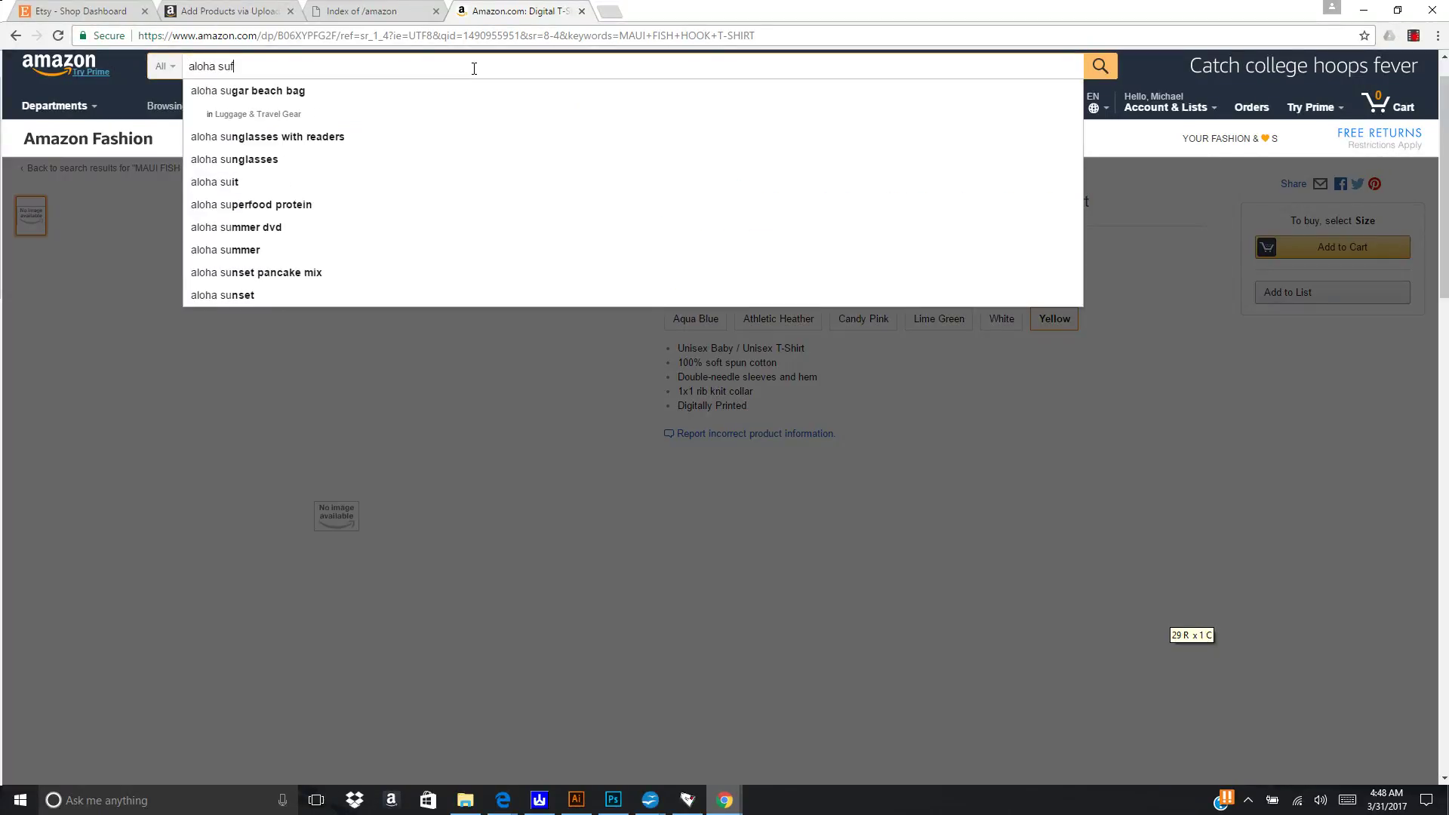
pyautogui.write('rfboard t-shirt')
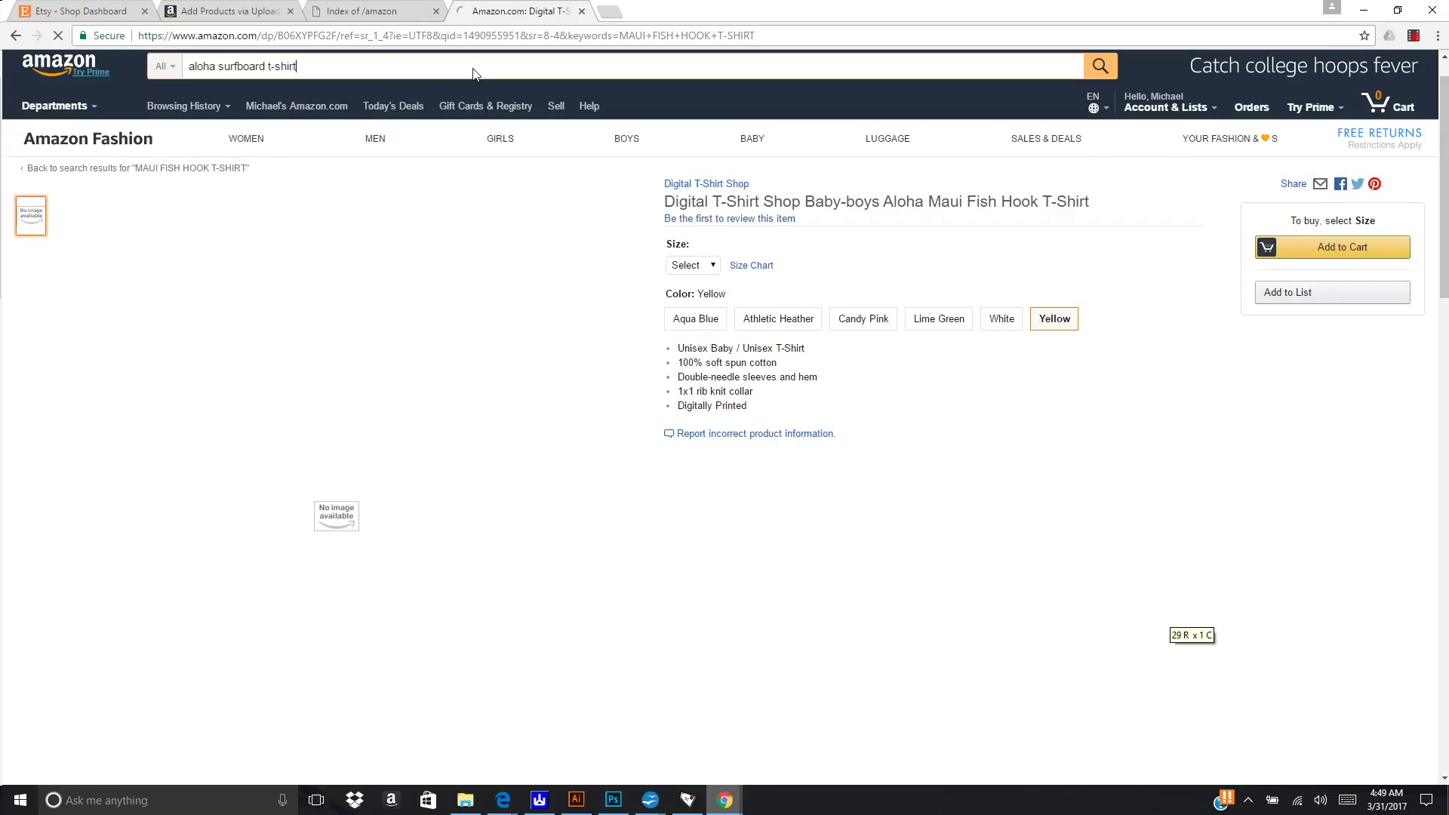
pyautogui.press('Return')
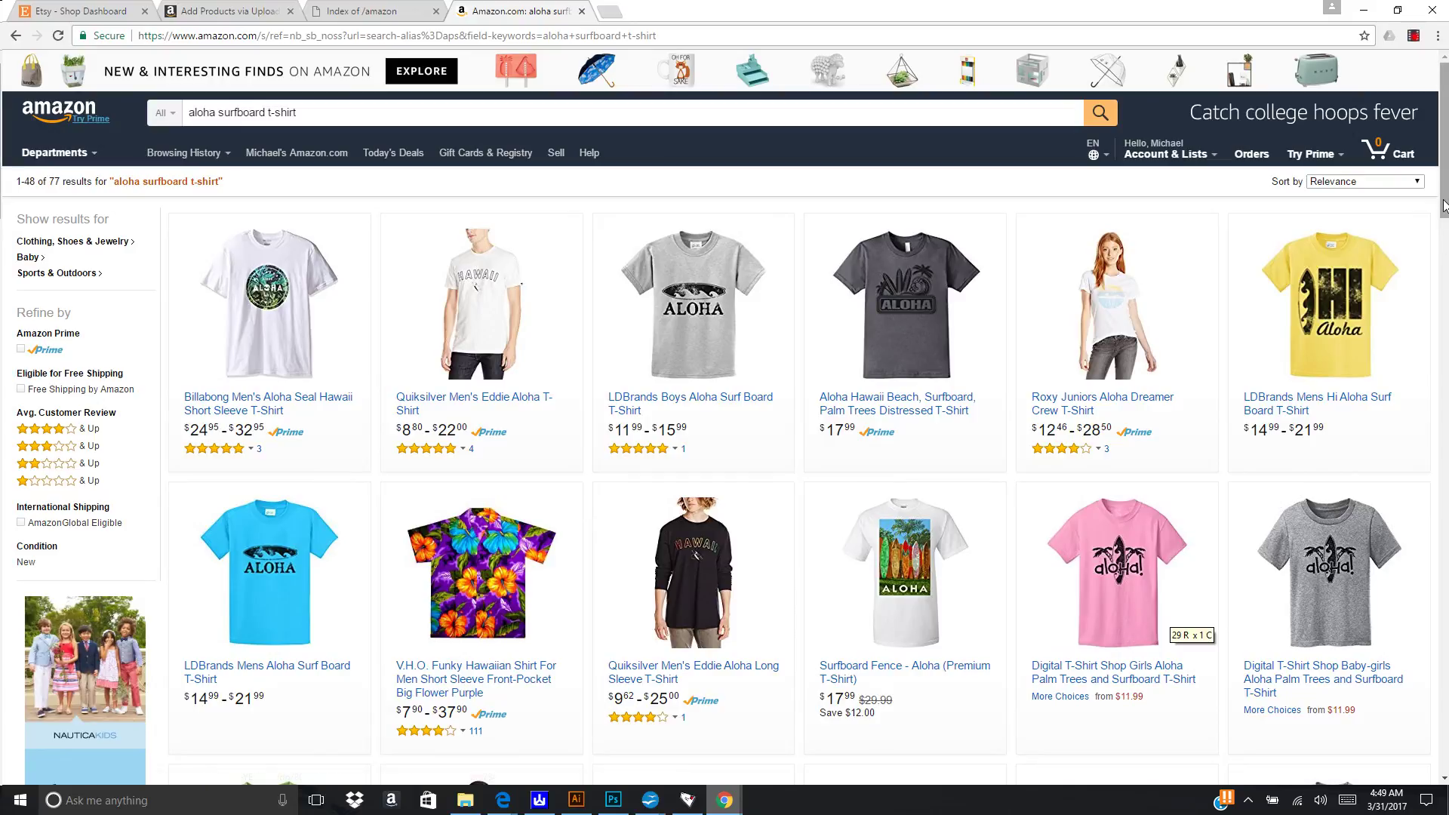
# Step: Open the Digital T-Shirt Shop Girls Aloha Palm Trees and Surfboard T-Shirt listing, check its available sizes, and return to the search results
pyautogui.scroll(-2, 1408, 322)
pyautogui.click(1103, 439)
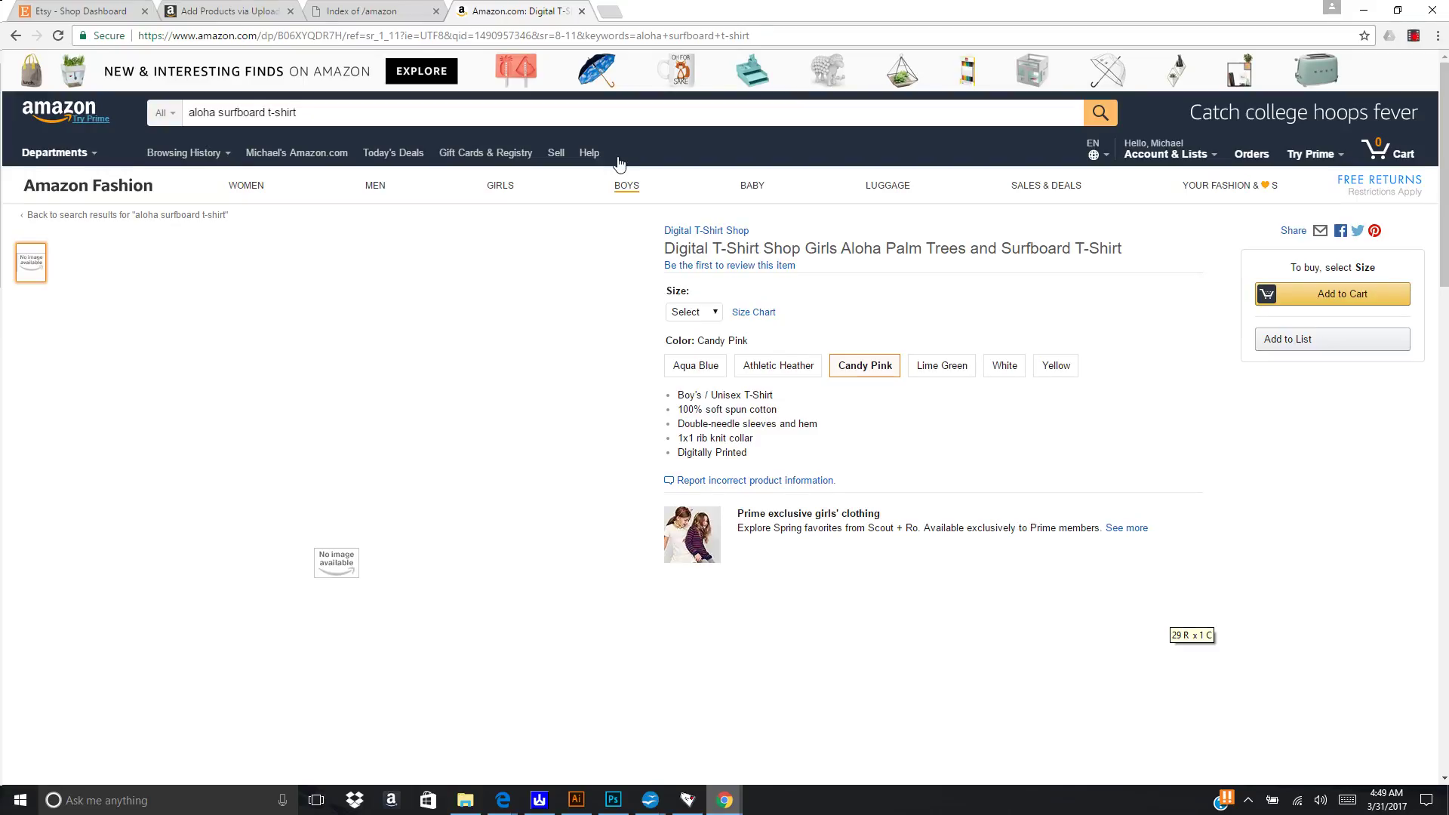
pyautogui.click(17, 42)
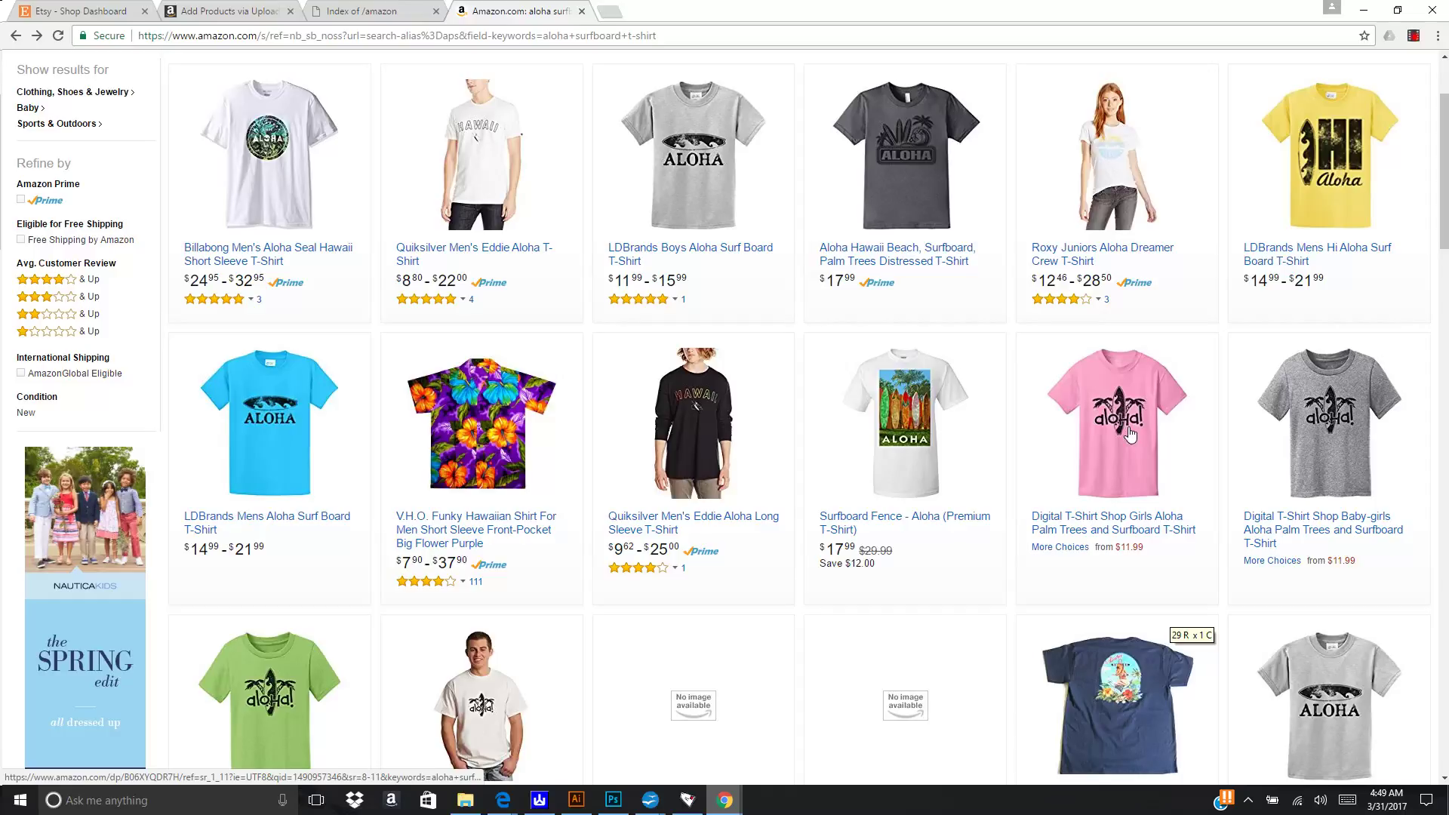
pyautogui.click(1103, 462)
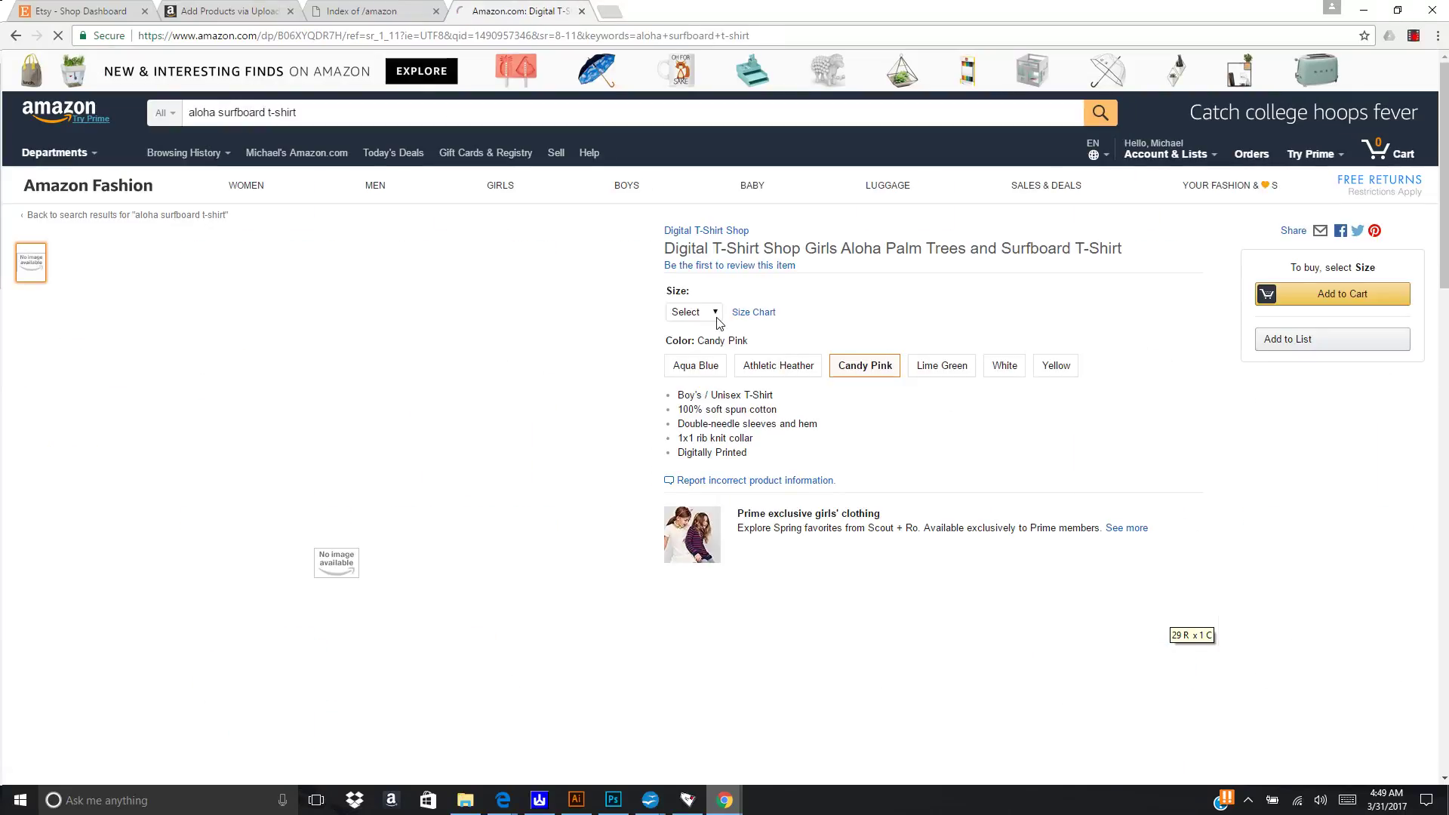
pyautogui.click(714, 313)
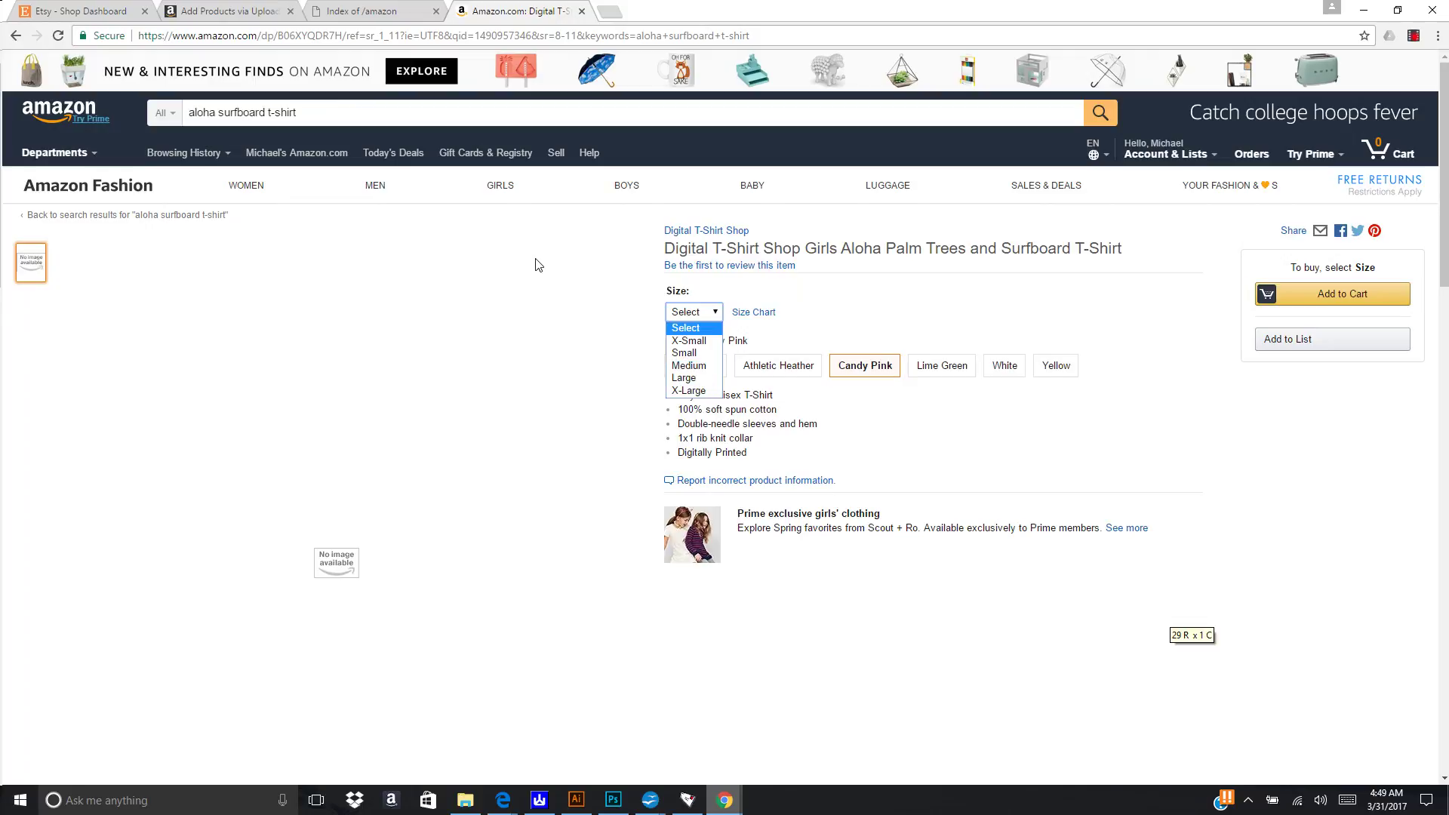
pyautogui.click(15, 36)
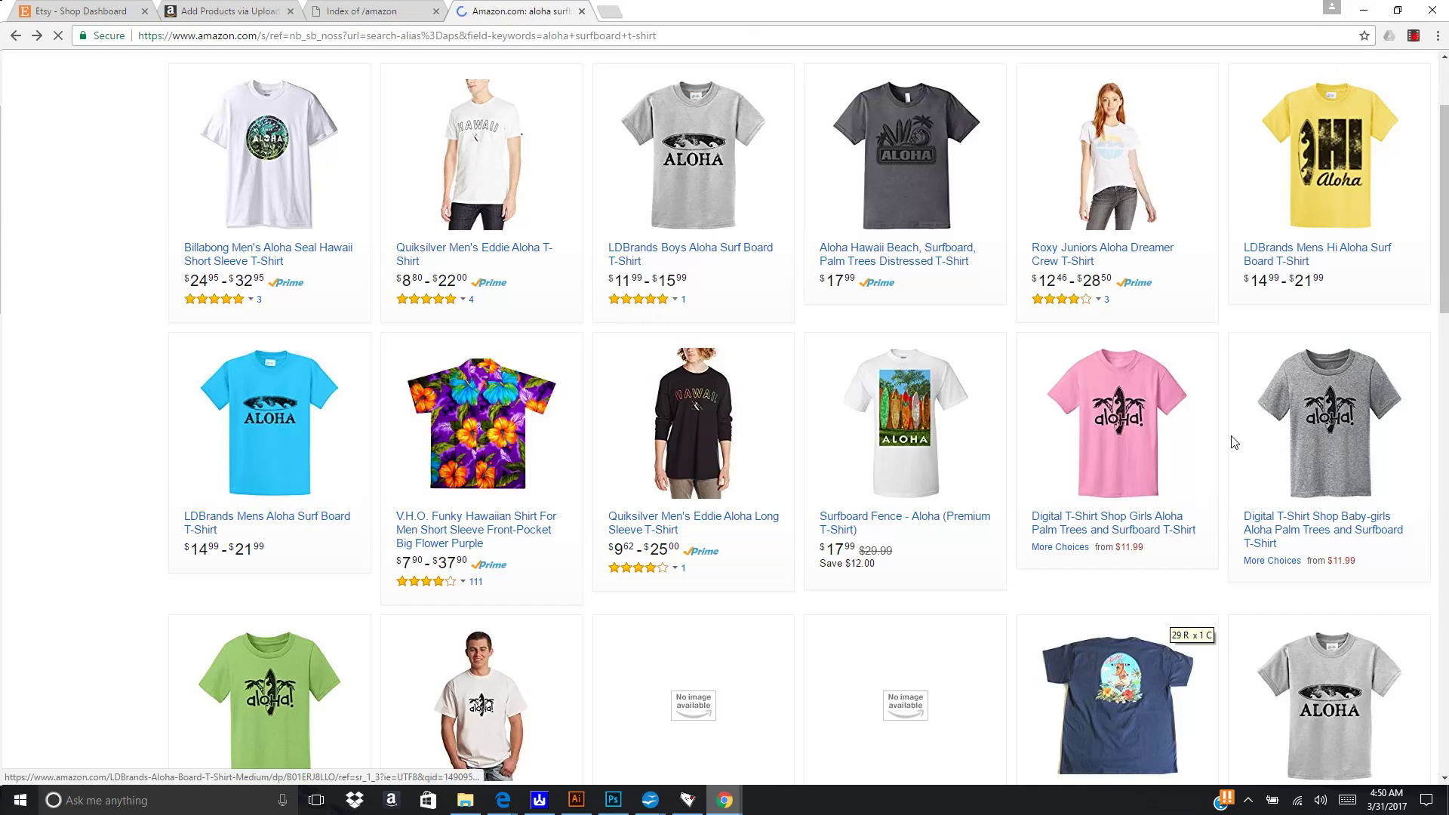
# Step: Check the size options on the Digital T-Shirt Shop Baby-girls Aloha Palm Trees and Surfboard T-Shirt listing, and return to the search results
pyautogui.click(1306, 459)
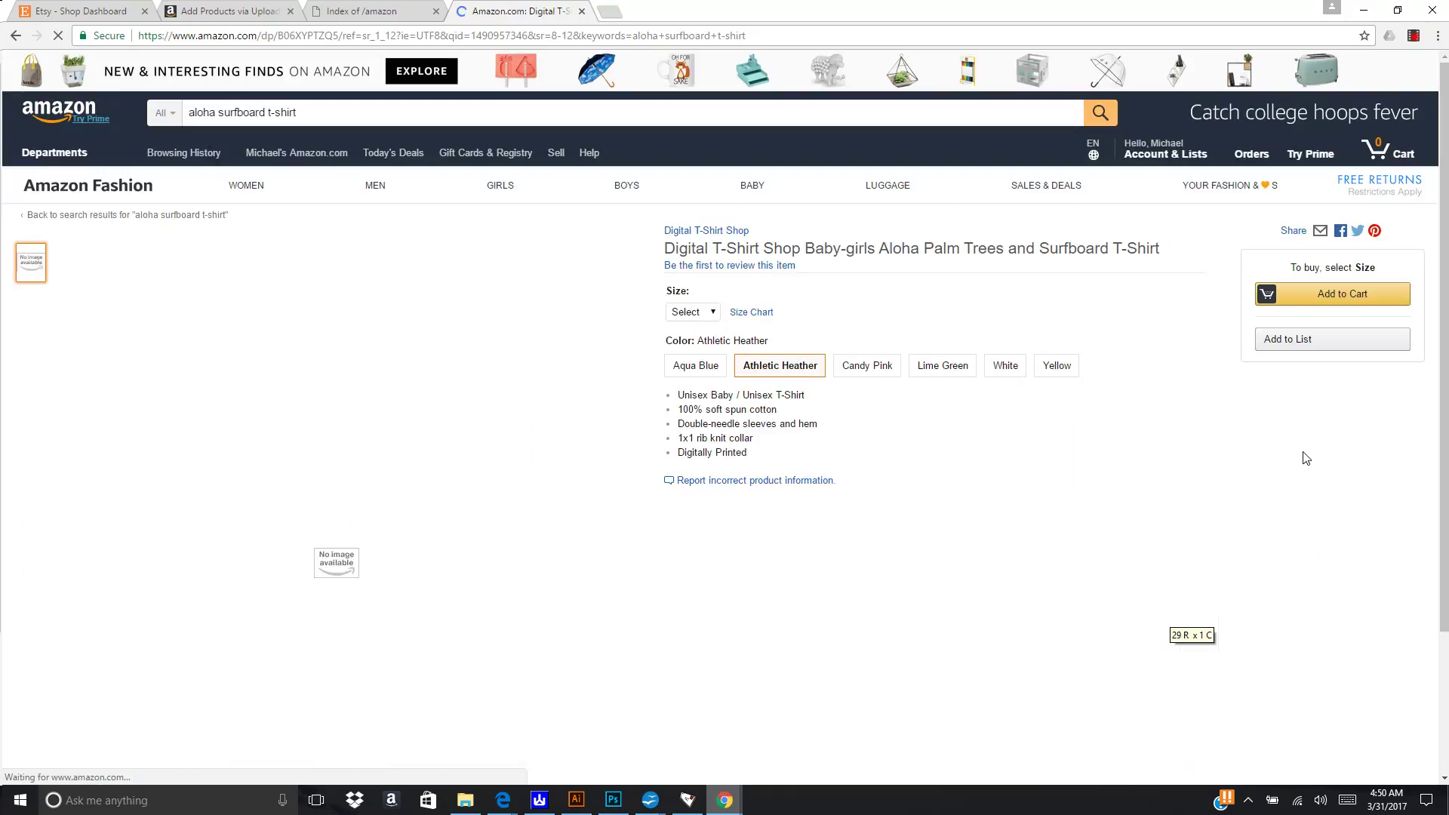
pyautogui.click(701, 315)
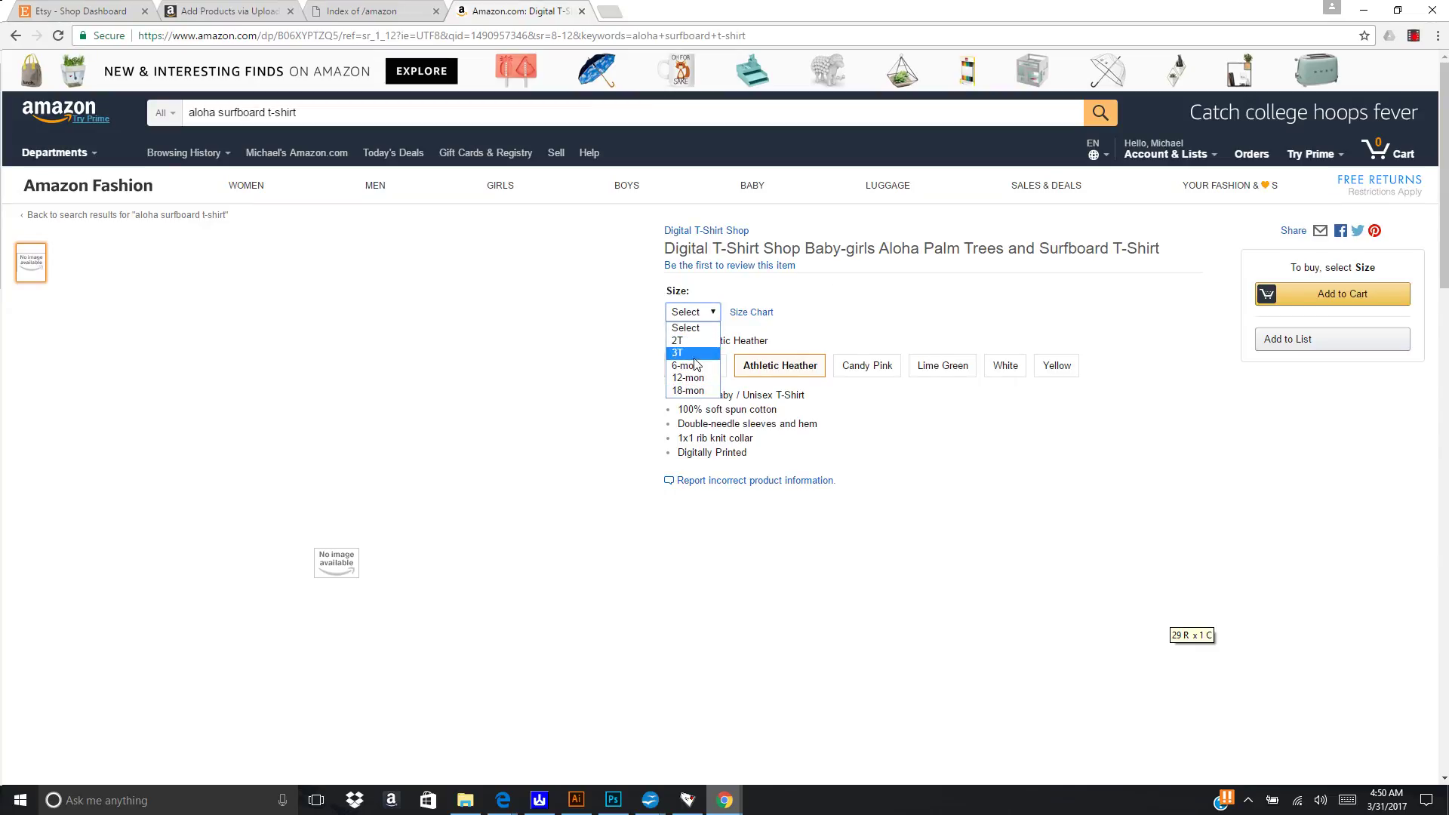
pyautogui.click(1011, 432)
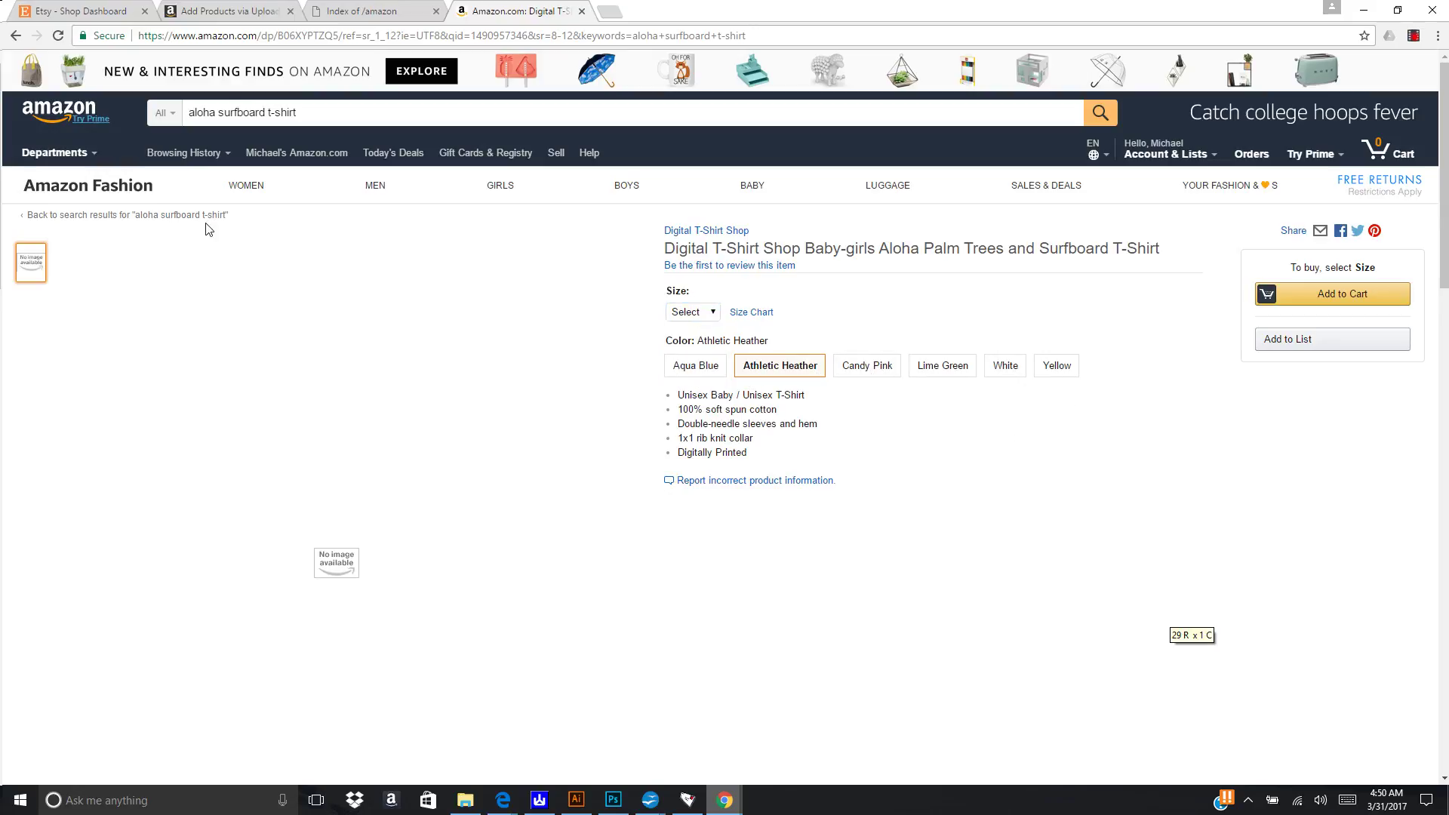
pyautogui.click(18, 42)
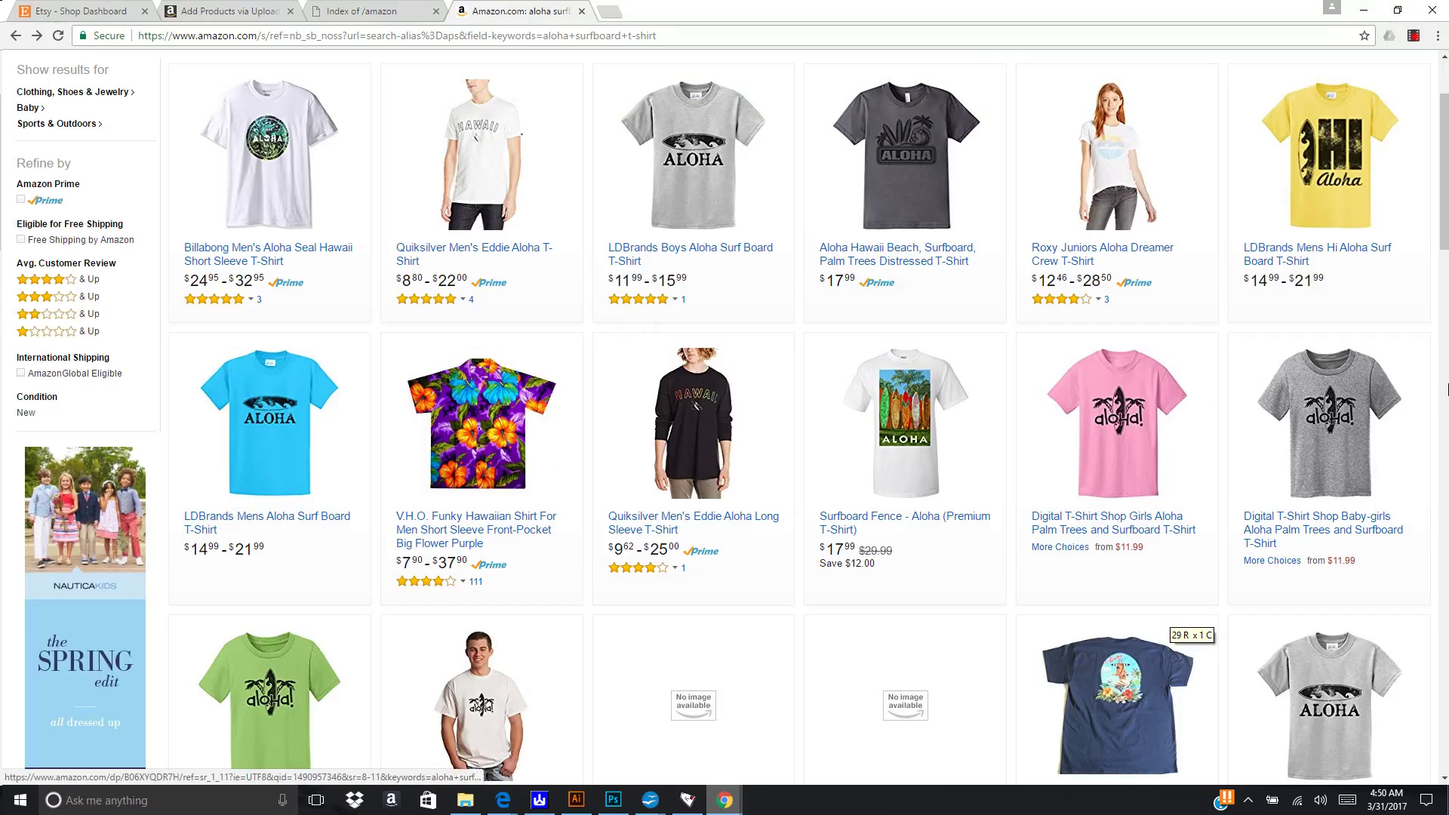